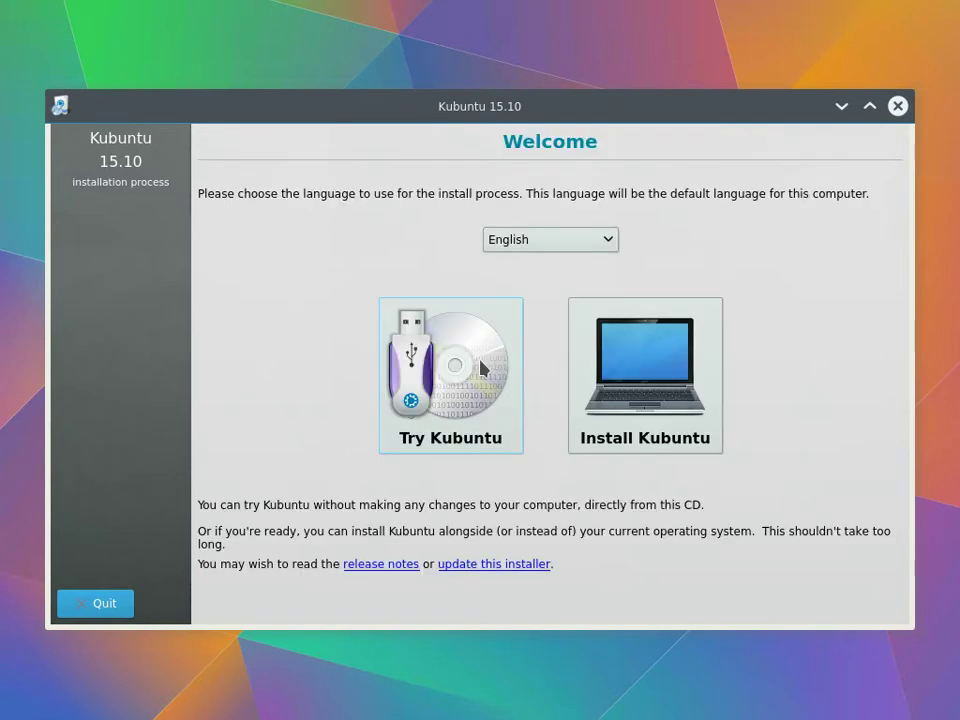
Choose Install Kubuntu, include third-party media and hardware software, and go past the preparation checks.
{"action": "left_click", "coordinate": [635, 405]}
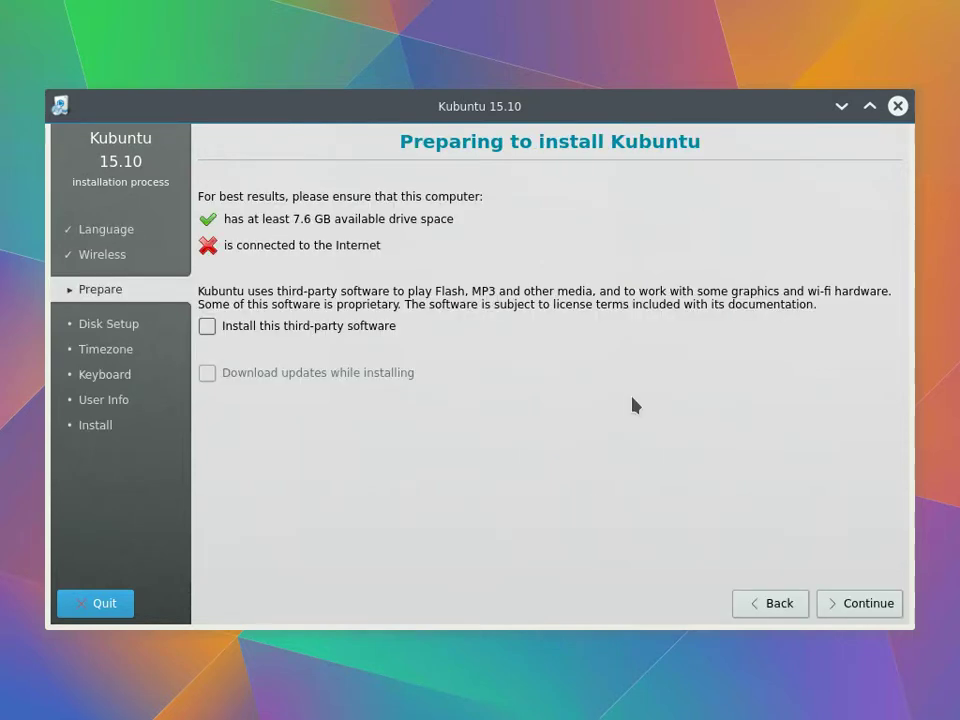
{"action": "left_click", "coordinate": [207, 330]}
{"action": "left_click", "coordinate": [868, 605]}
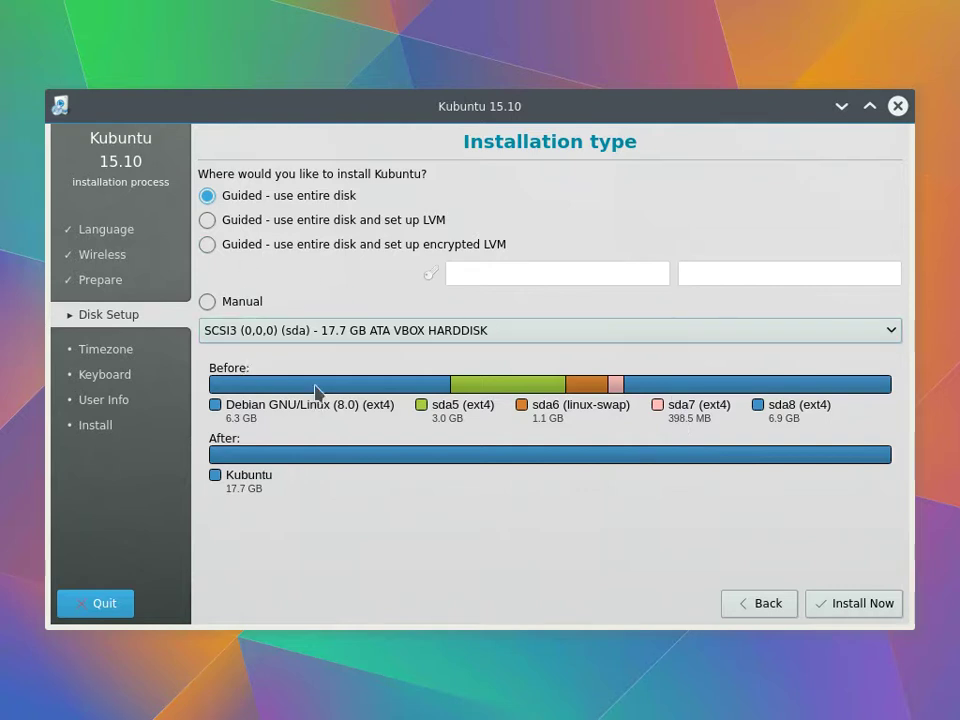
Install over the entire disk, confirm writing the partition changes, and accept Eastern US time and English (US) keyboard.
{"action": "left_click", "coordinate": [846, 603]}
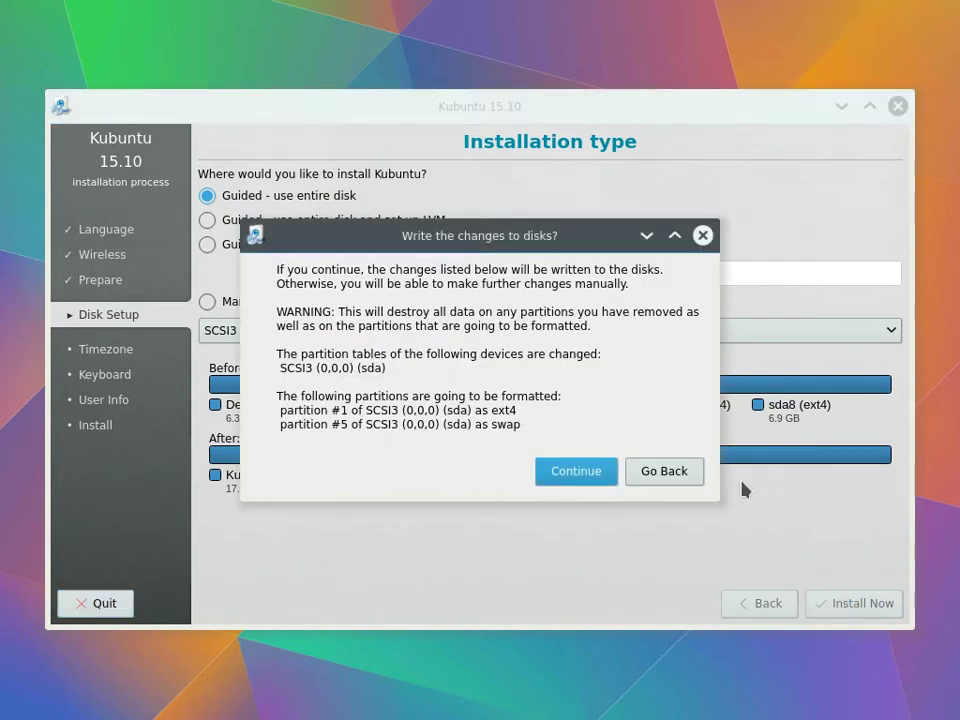
{"action": "left_click", "coordinate": [594, 471]}
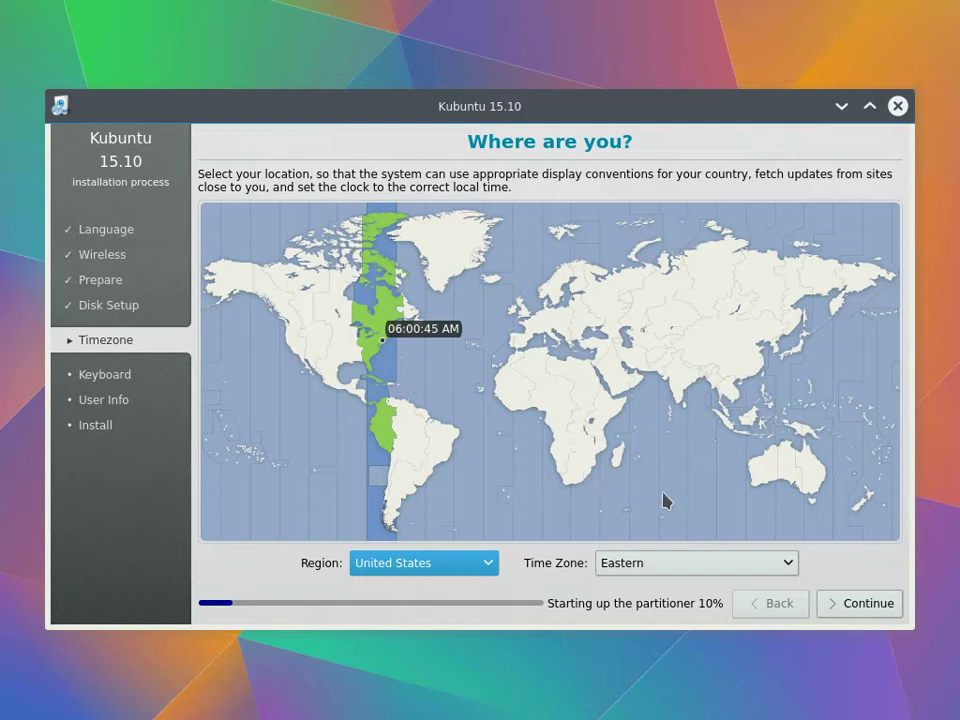
{"action": "left_click", "coordinate": [851, 604]}
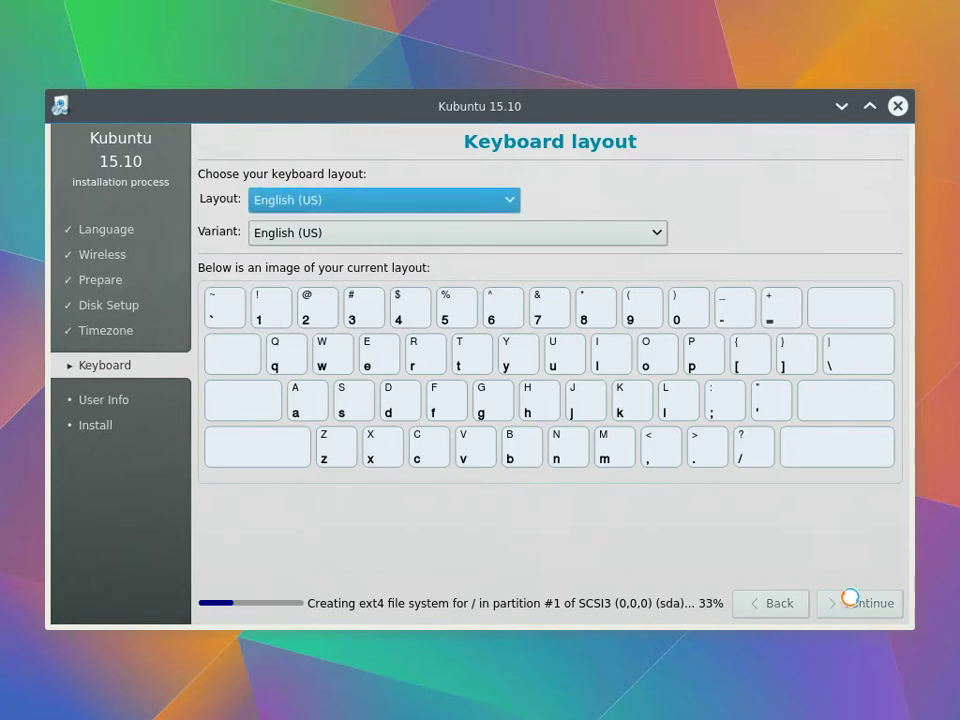
{"action": "left_click", "coordinate": [851, 604]}
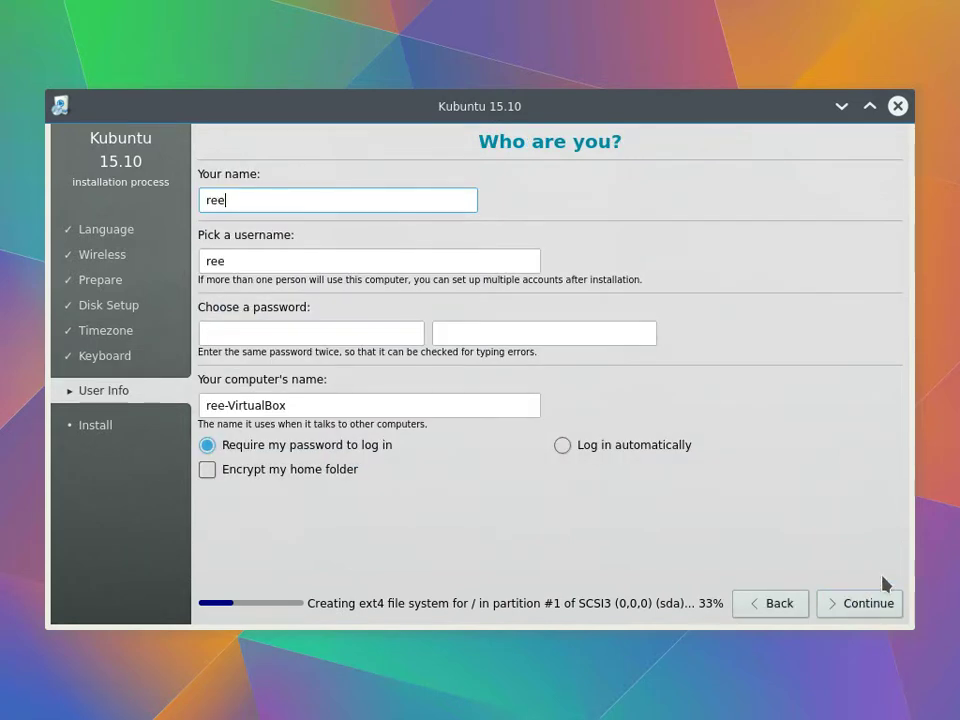
Finish entering the user's name and type and confirm the account password.
{"action": "key", "text": "BackSpace"}
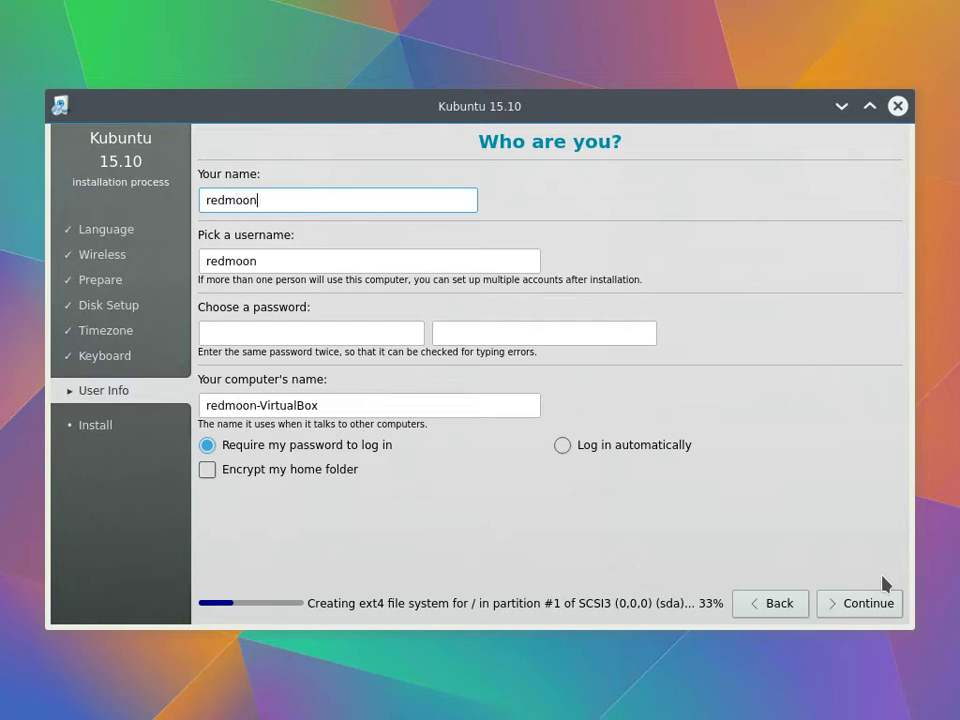
{"action": "key", "text": "Tab"}
{"action": "key", "text": "Tab"}
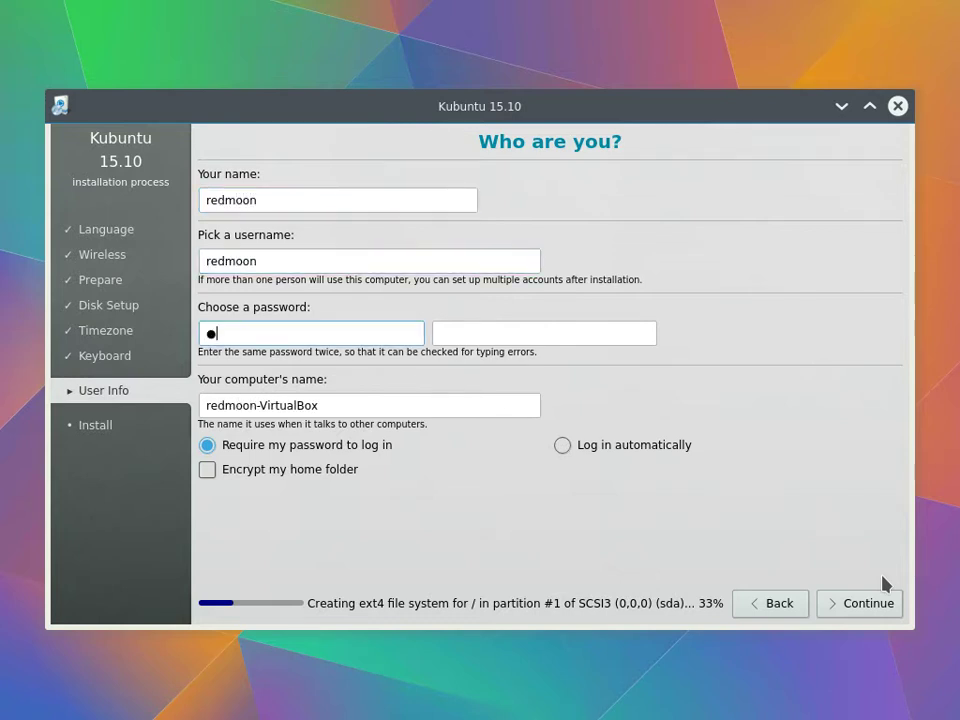
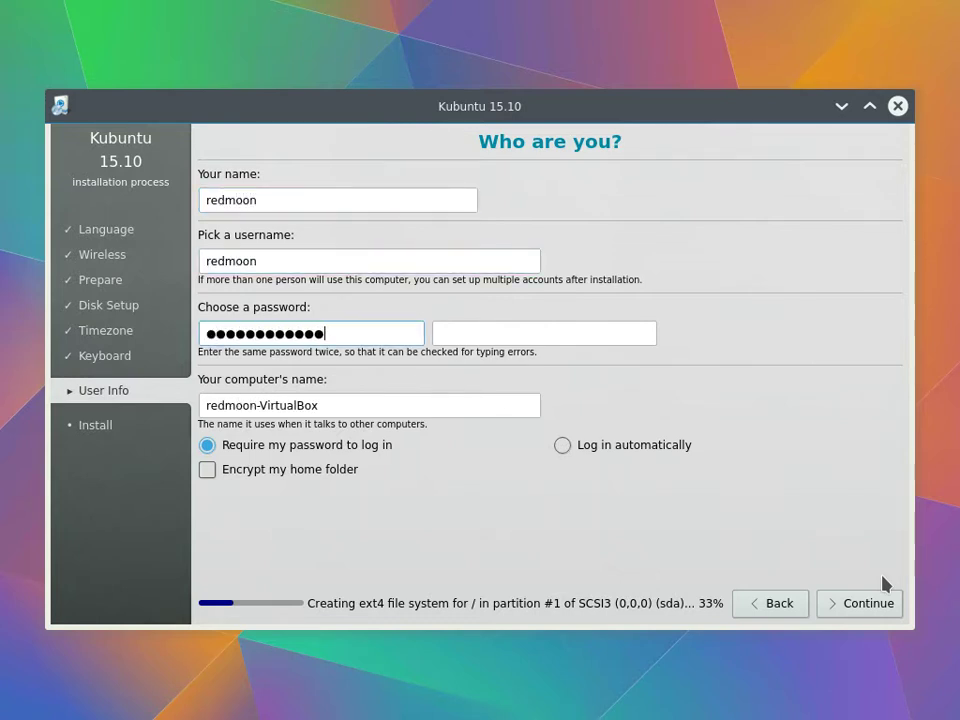
{"action": "key", "text": "Tab"}
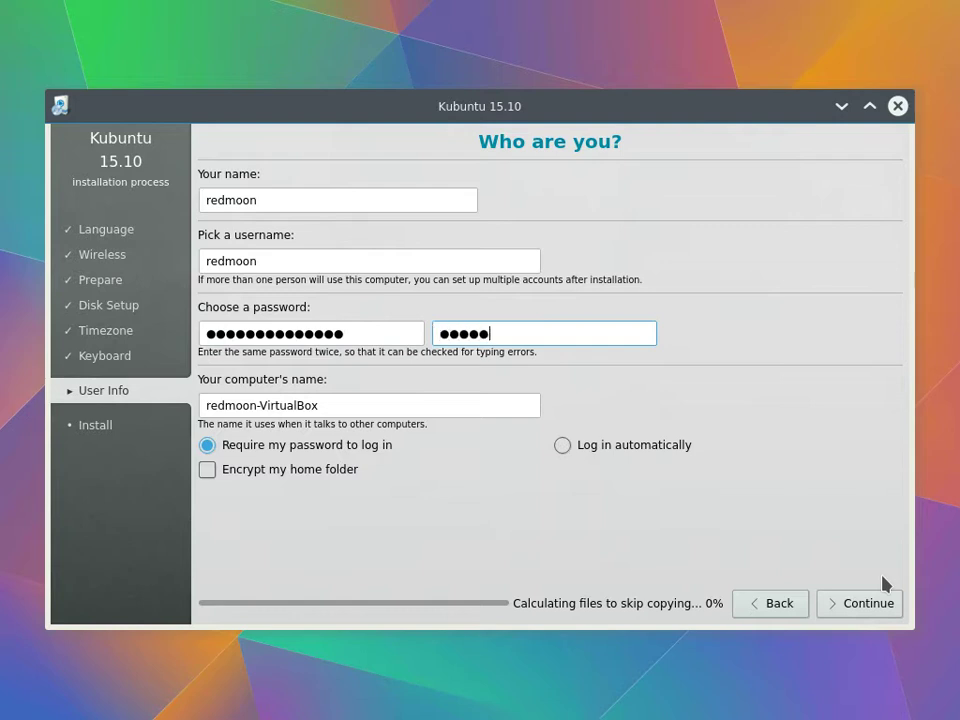
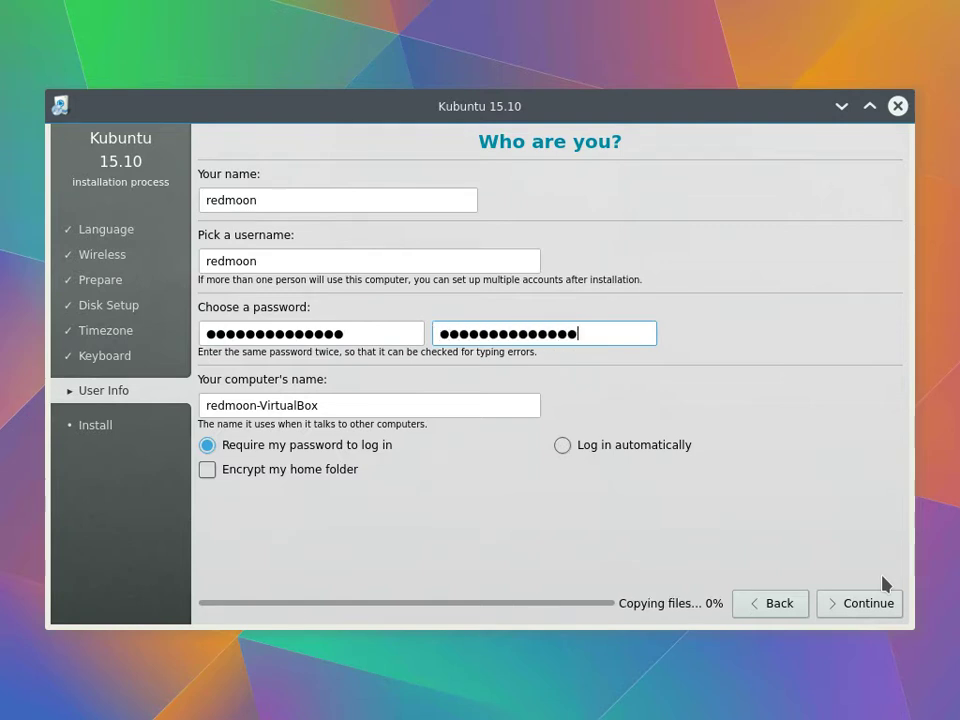
{"action": "key", "text": "Tab"}
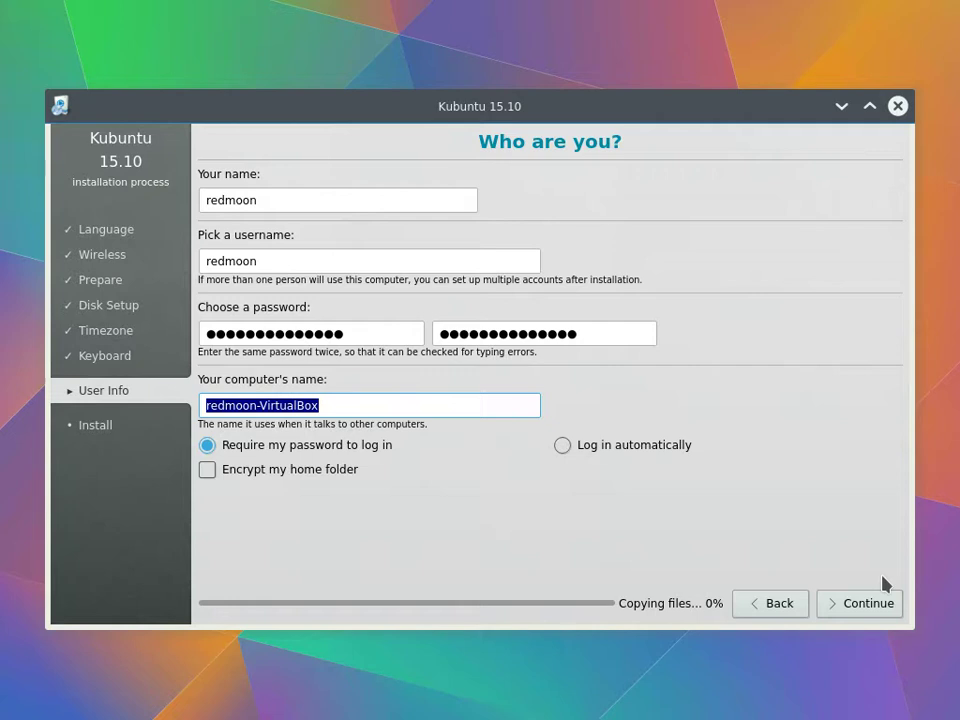
Replace the default computer name with a ku1510-based name, using a dot instead of the invalid slash.
{"action": "key", "text": "End"}
{"action": "key", "text": "BackSpace"}
{"action": "key", "text": "BackSpace"}
{"action": "key", "text": "BackSpace"}
{"action": "key", "text": "BackSpace"}
{"action": "key", "text": "BackSpace"}
{"action": "key", "text": "BackSpace"}
{"action": "key", "text": "BackSpace"}
{"action": "key", "text": "BackSpace"}
{"action": "key", "text": "BackSpace"}
{"action": "key", "text": "BackSpace"}
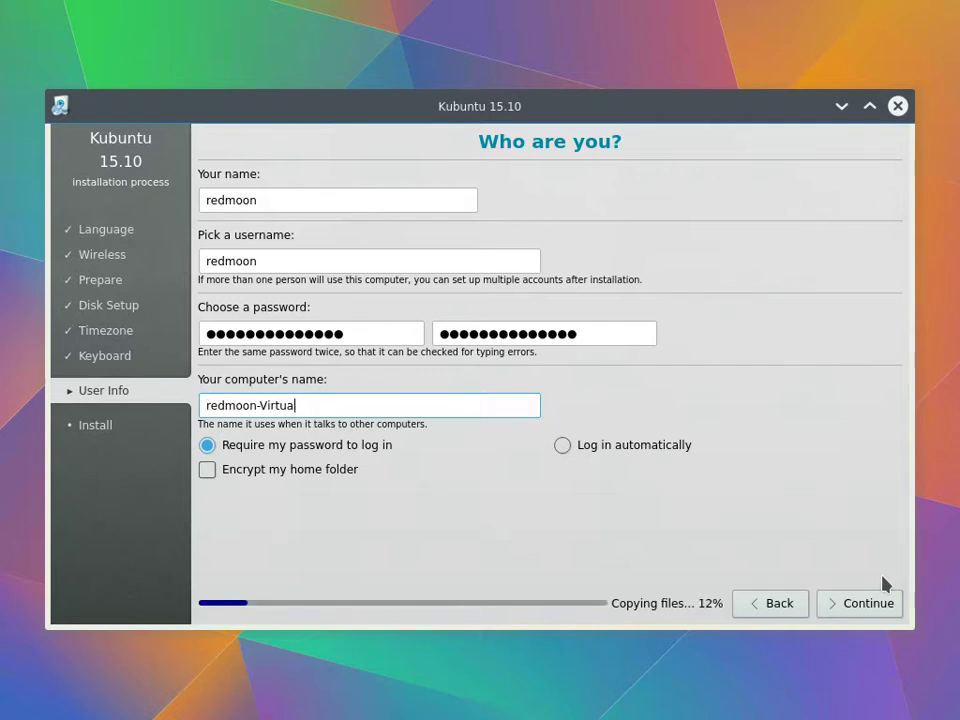
{"action": "type", "text": "ku"}
{"action": "type", "text": "1510"}
{"action": "key", "text": "BackSpace"}
{"action": "key", "text": "BackSpace"}
{"action": "key", "text": "BackSpace"}
{"action": "type", "text": "1510"}
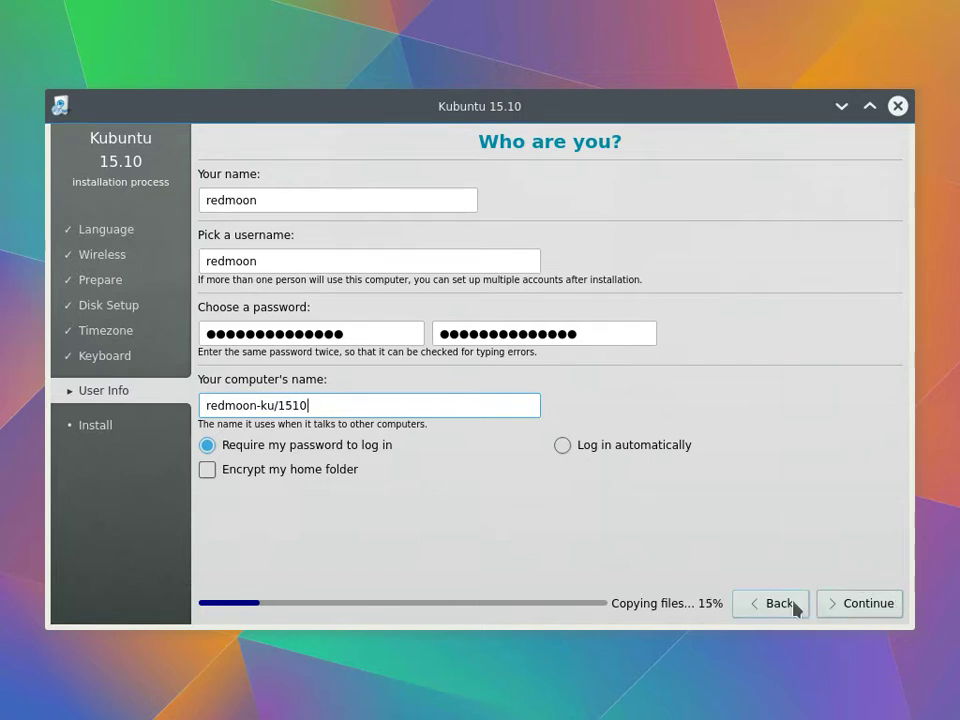
{"action": "left_click", "coordinate": [838, 607]}
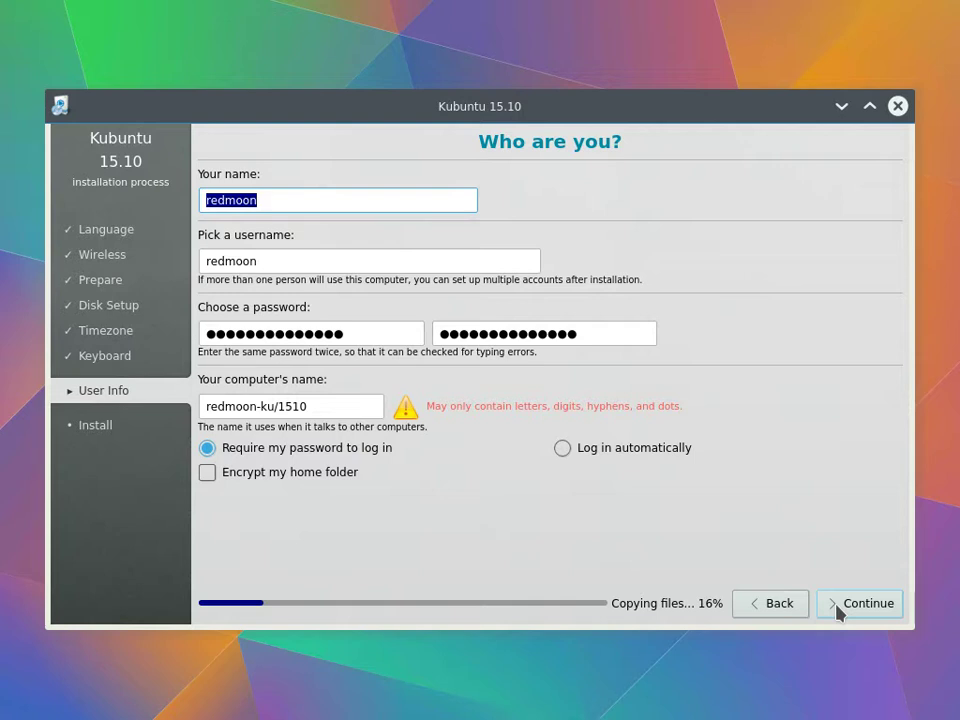
{"action": "left_click", "coordinate": [280, 406]}
{"action": "key", "text": "BackSpace"}
{"action": "type", "text": "."}
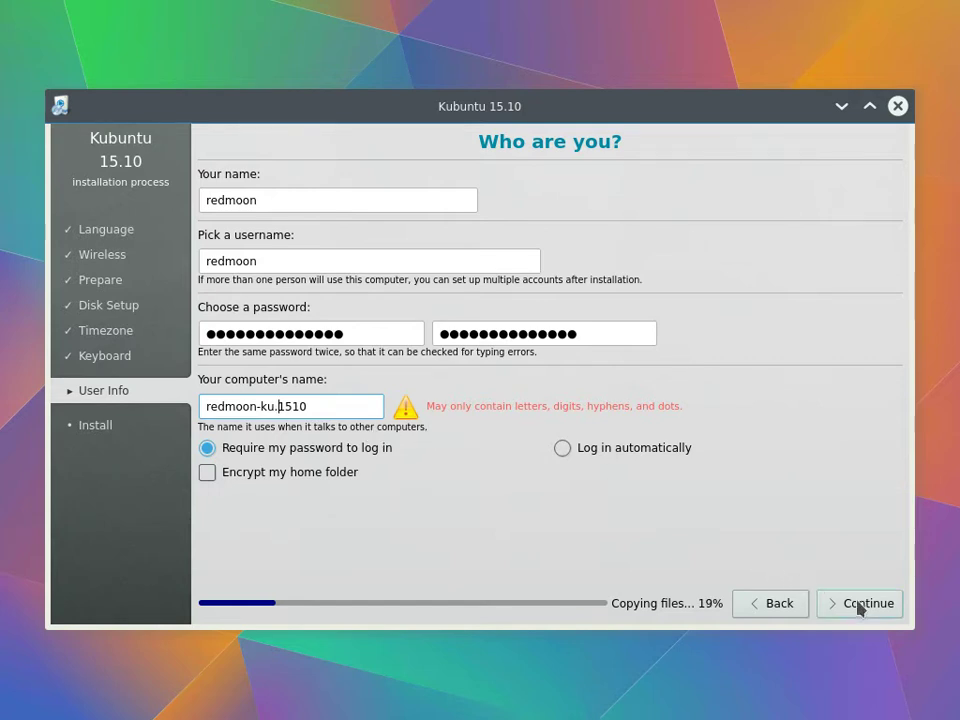
{"action": "left_click", "coordinate": [857, 604]}
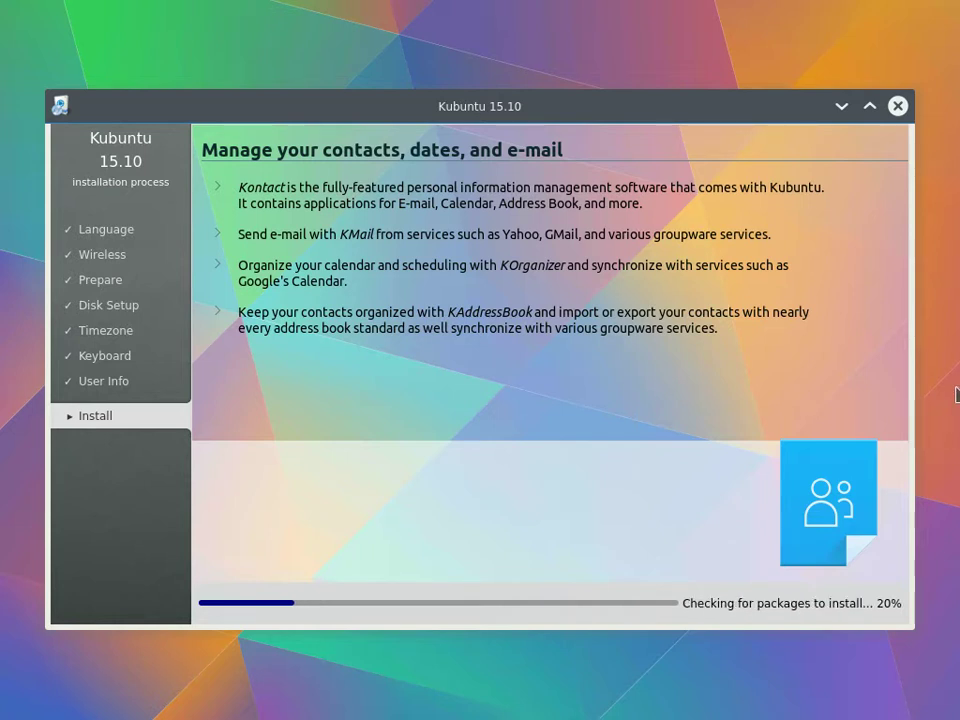
Let the file copying and installation run until the Installation Complete notice appears.
{"action": "left_click", "coordinate": [957, 393]}
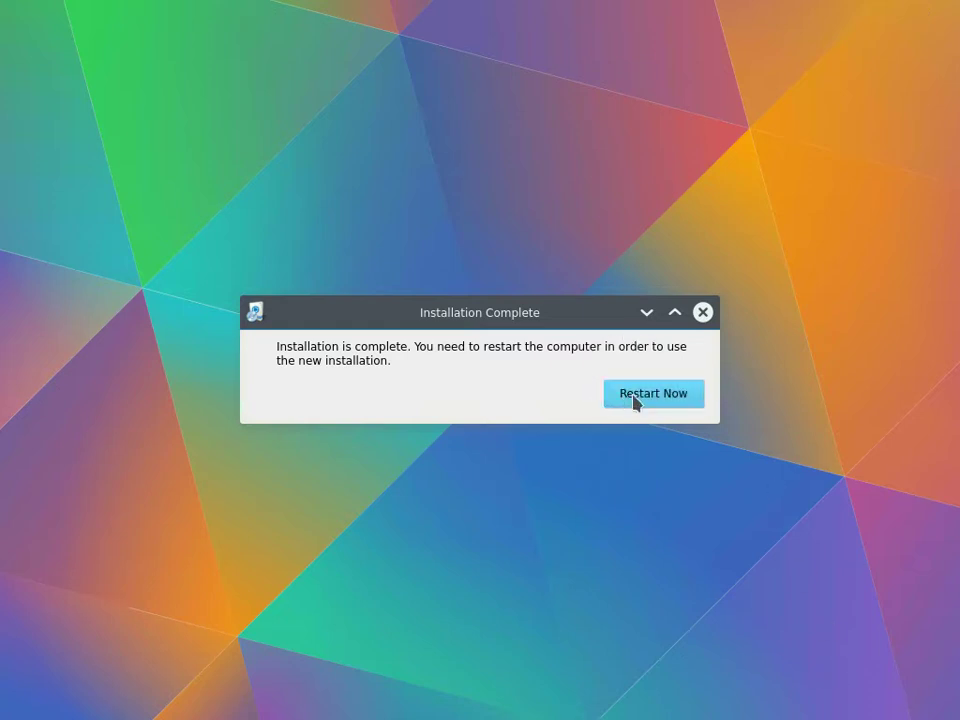
Choose Restart Now to reboot the virtual machine into the new Kubuntu 15.10 system.
{"action": "left_click", "coordinate": [633, 396]}
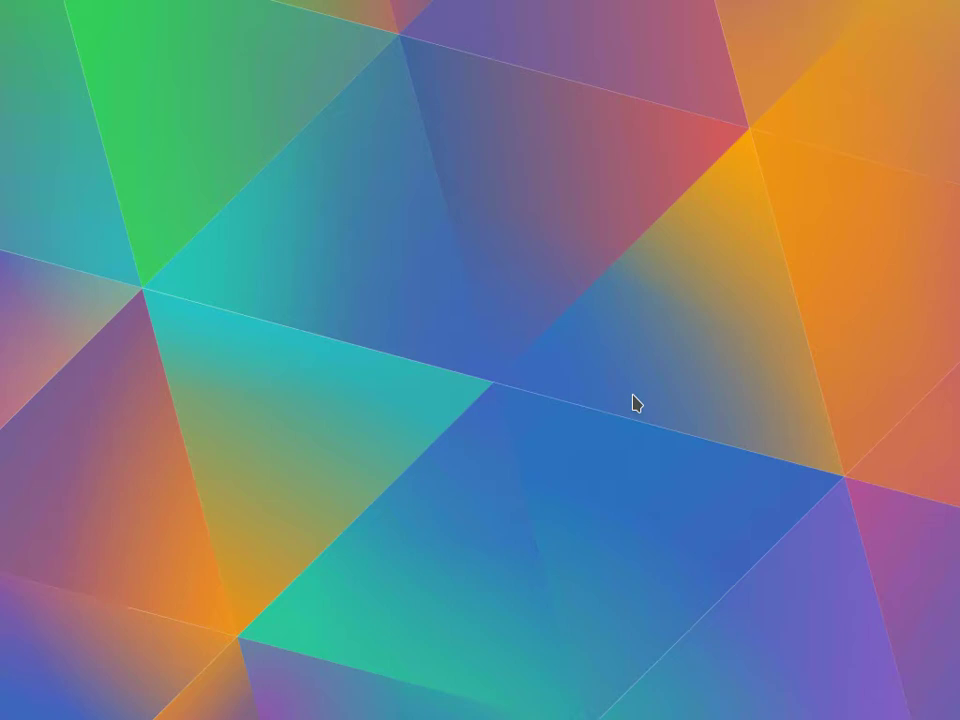
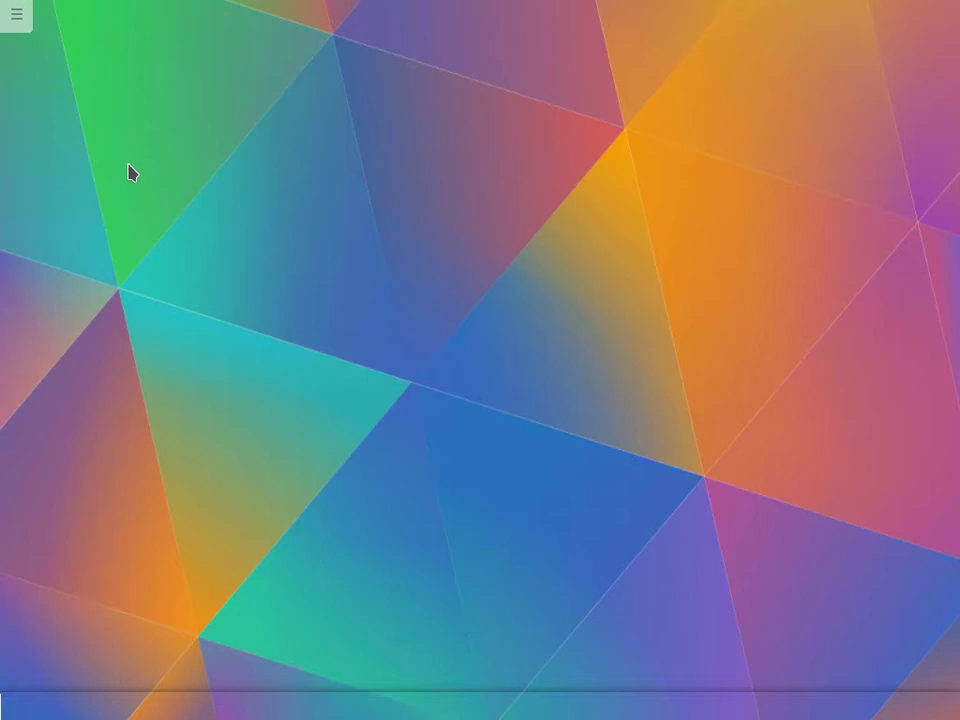
Open and dismiss the desktop menu, then browse Kickoff's Utilities application category.
{"action": "right_click", "coordinate": [128, 173]}
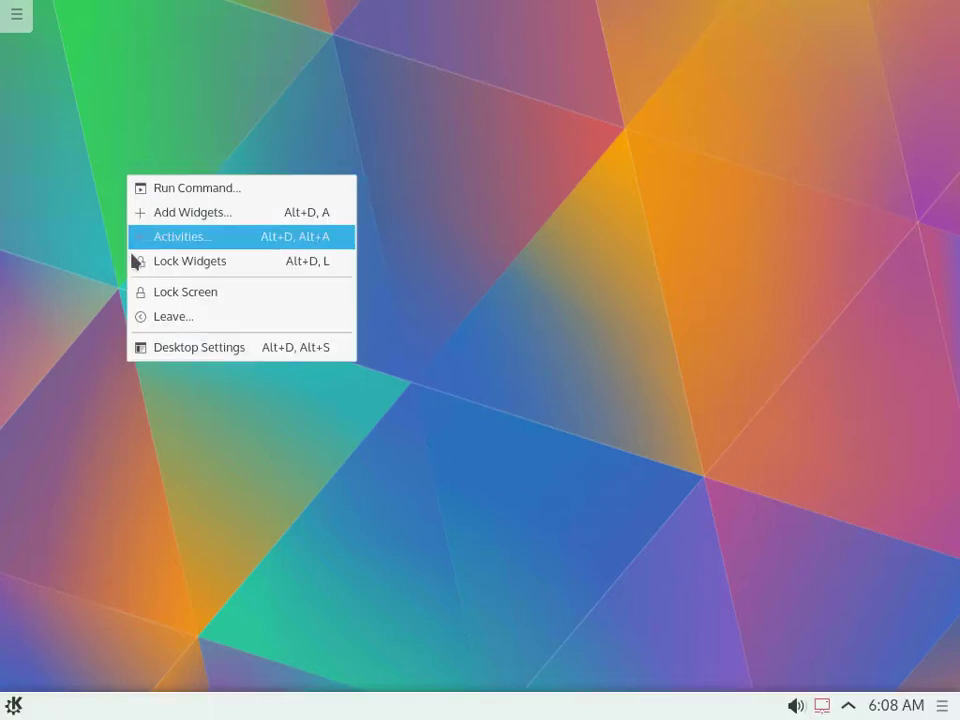
{"action": "left_click", "coordinate": [12, 706]}
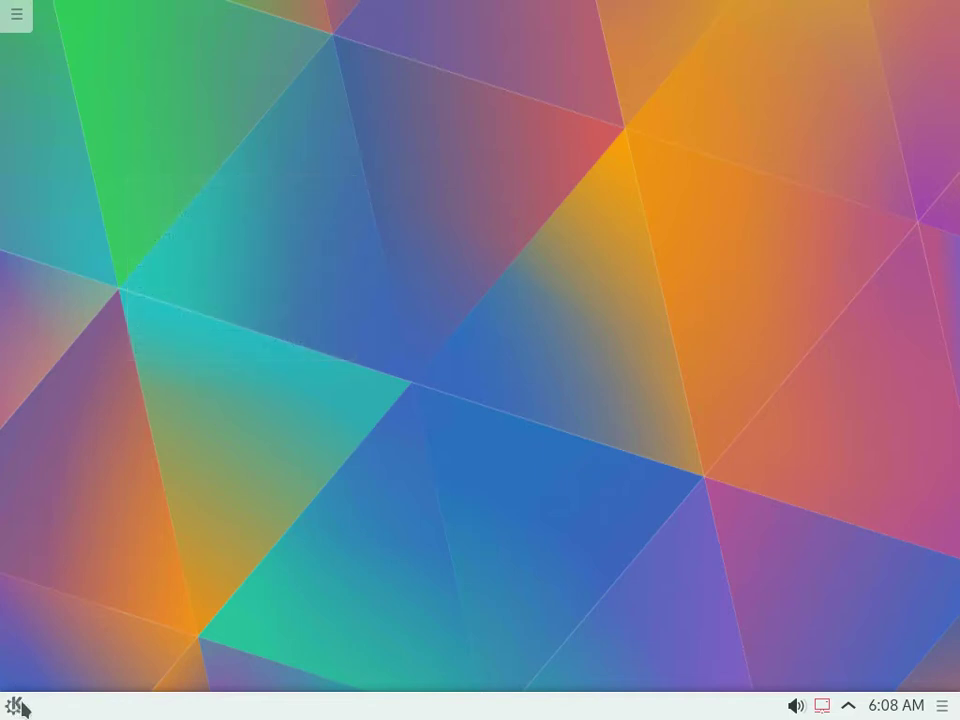
{"action": "left_click", "coordinate": [21, 703]}
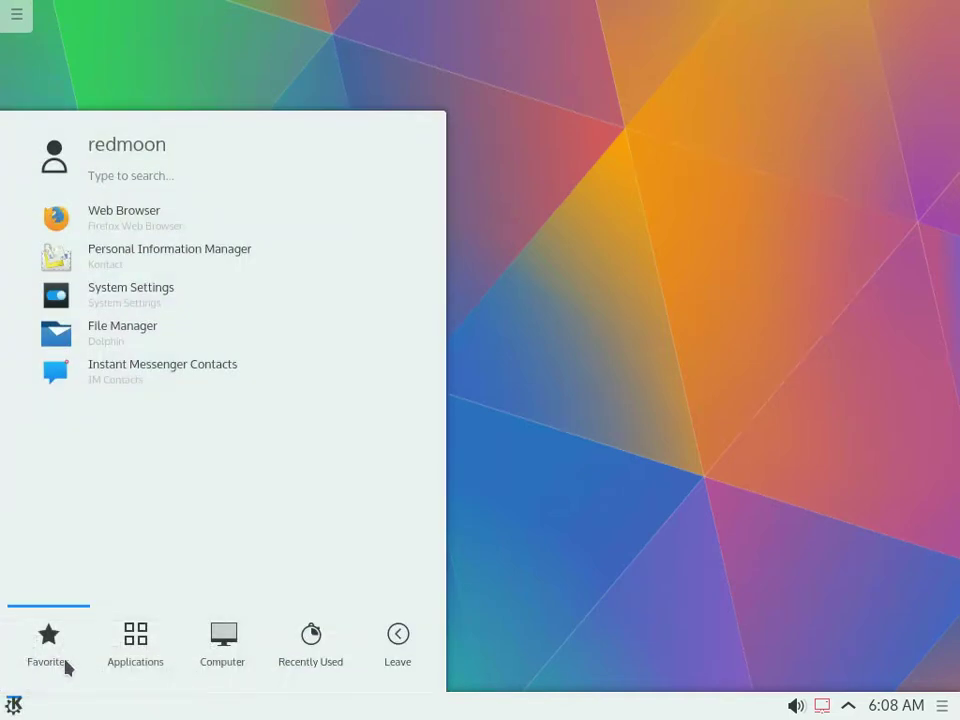
{"action": "left_click", "coordinate": [133, 638]}
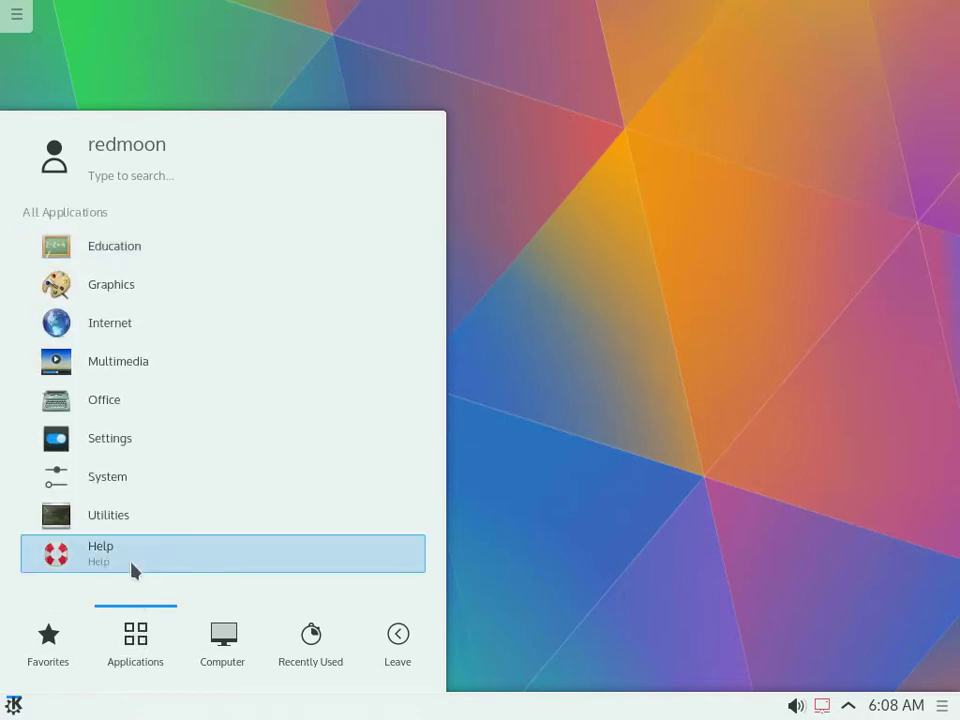
{"action": "left_click", "coordinate": [113, 522]}
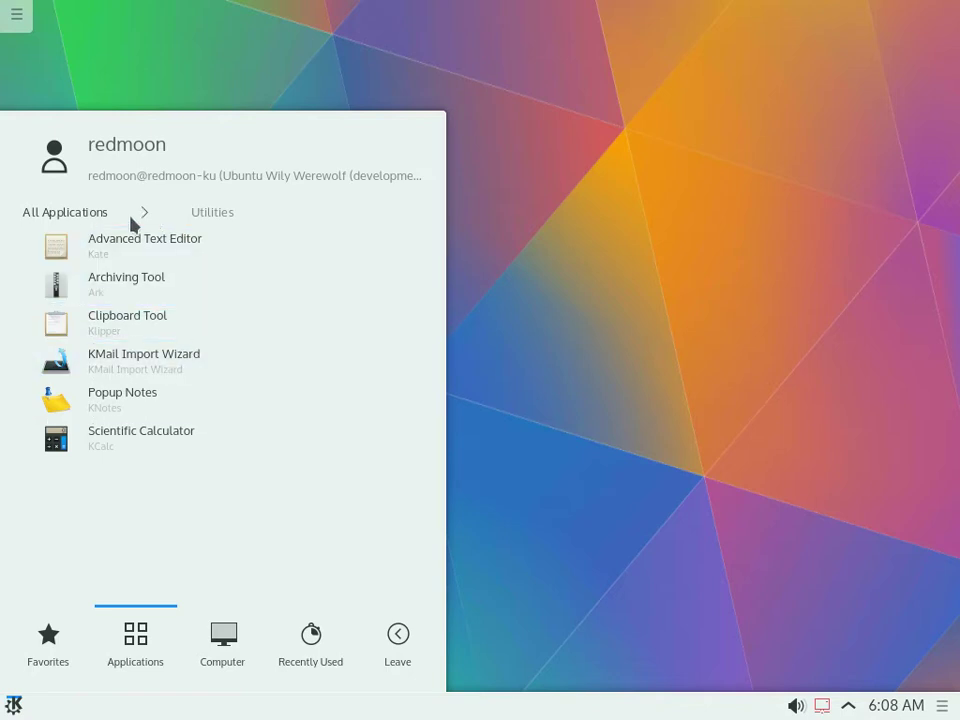
{"action": "left_click", "coordinate": [80, 220]}
{"action": "left_click", "coordinate": [115, 478]}
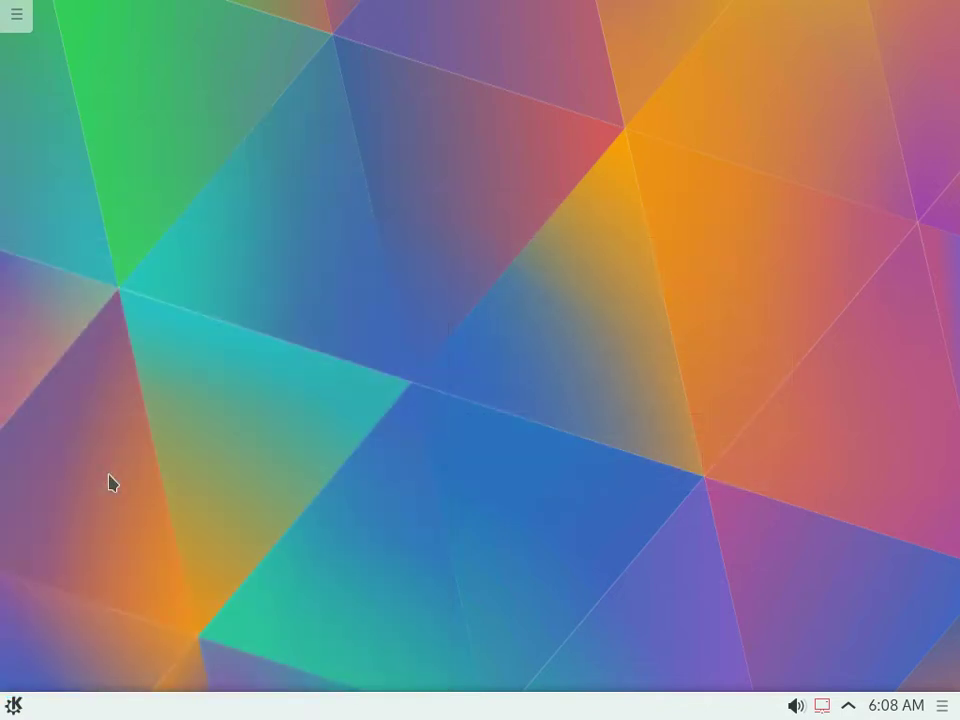
Search the launcher for 'ter' and start Konsole.
{"action": "left_click", "coordinate": [13, 706]}
{"action": "type", "text": "ter"}
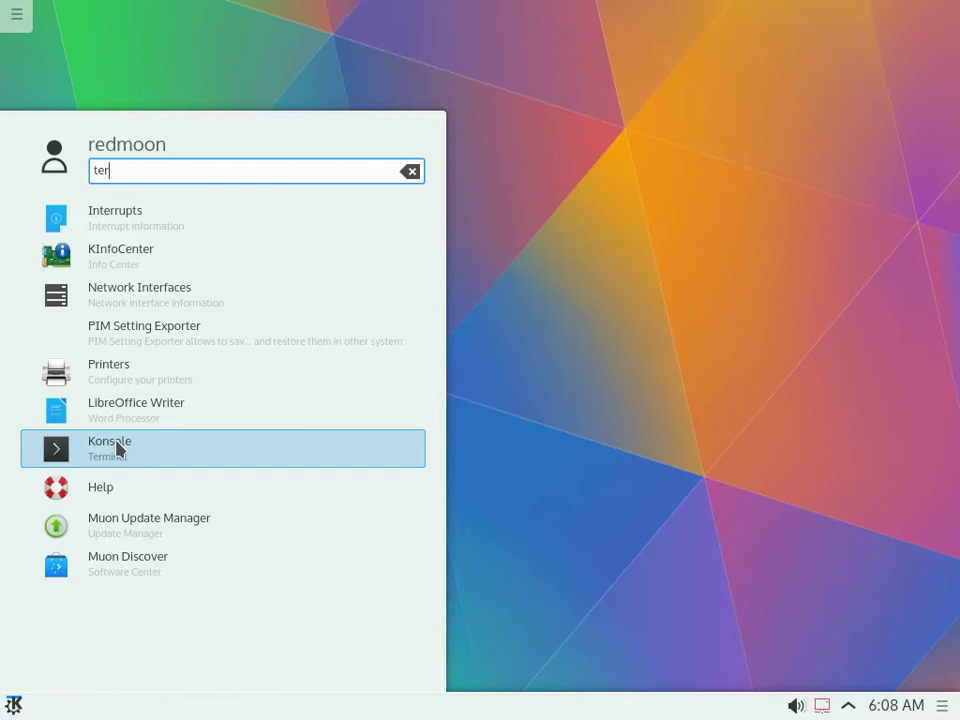
{"action": "left_click", "coordinate": [117, 449]}
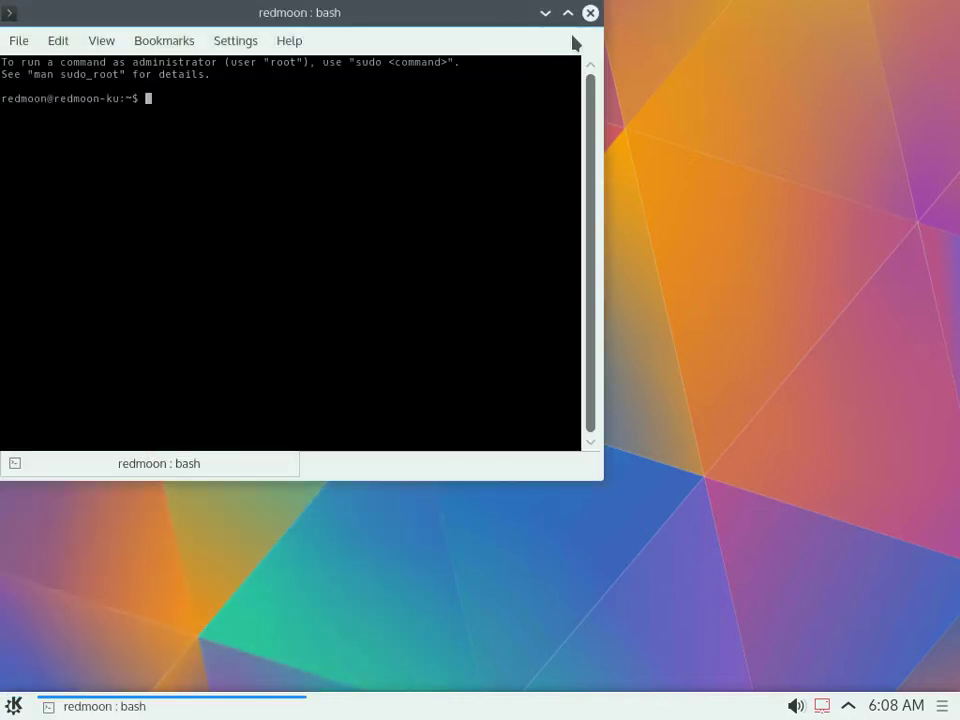
Maximize Konsole and run uname -a to show the kernel version.
{"action": "left_click", "coordinate": [567, 13]}
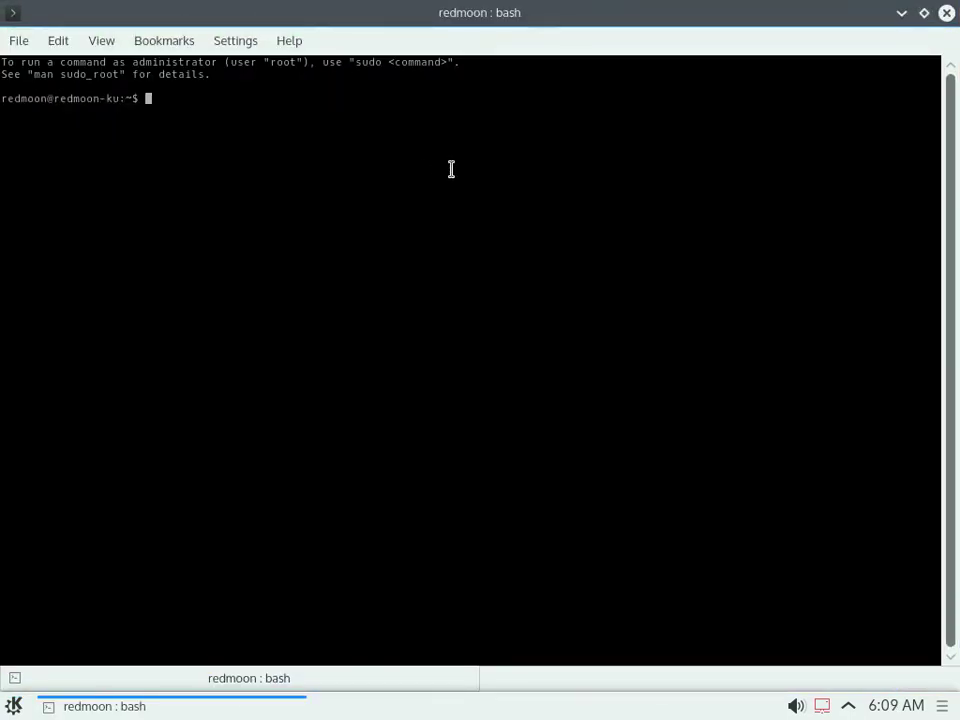
{"action": "type", "text": "uname -a"}
{"action": "key", "text": "Return"}
Run df -h to show disk usage of each filesystem.
{"action": "key", "text": "Return"}
{"action": "key", "text": "Return"}
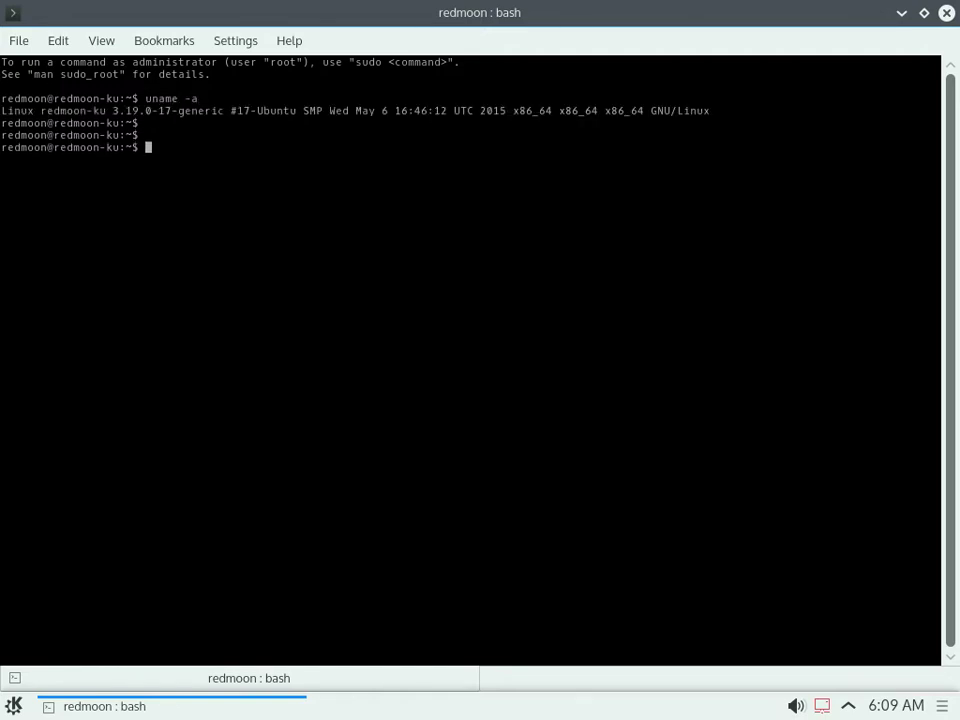
{"action": "type", "text": "df -h"}
{"action": "key", "text": "Return"}
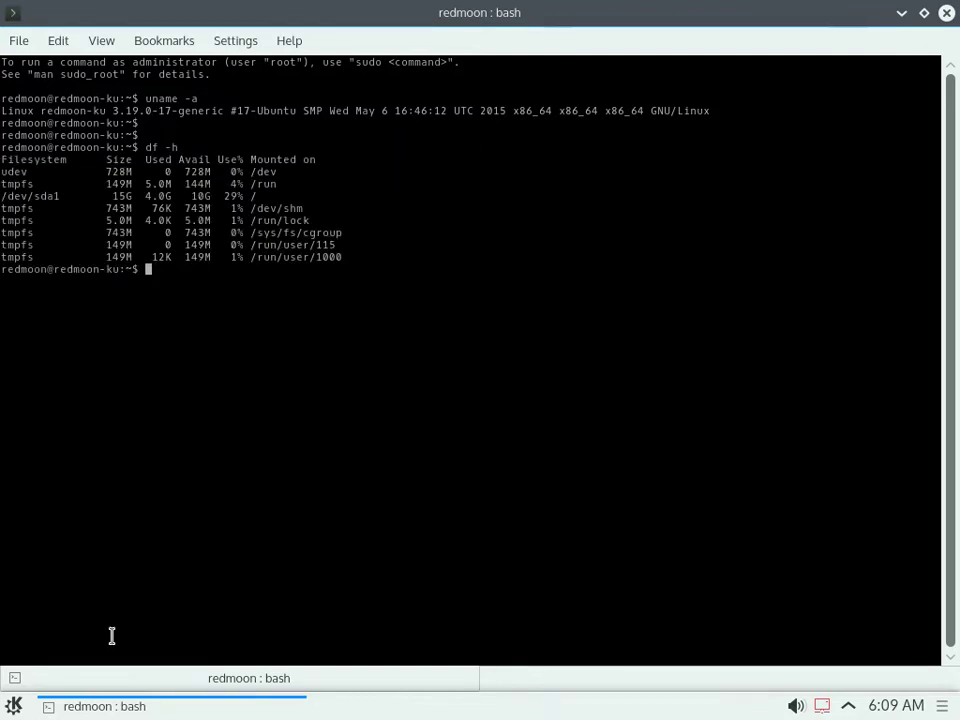
Run top to view the running processes.
{"action": "mouse_move", "coordinate": [122, 711]}
{"action": "type", "text": "top"}
{"action": "key", "text": "Return"}
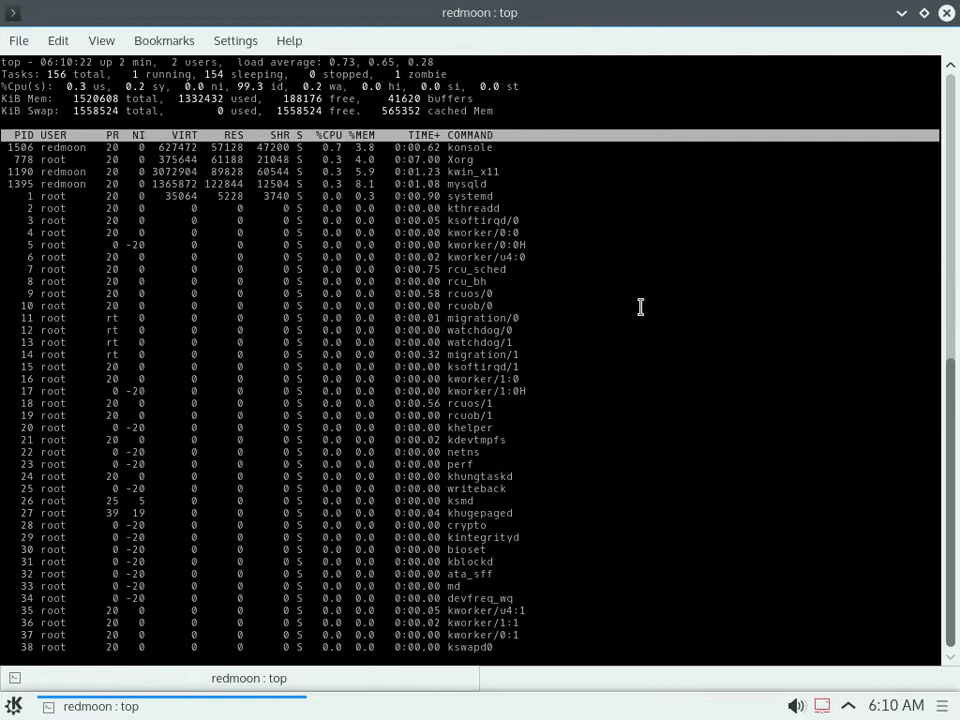
Quit top and return to the shell with blank prompt lines.
{"action": "key", "text": "q"}
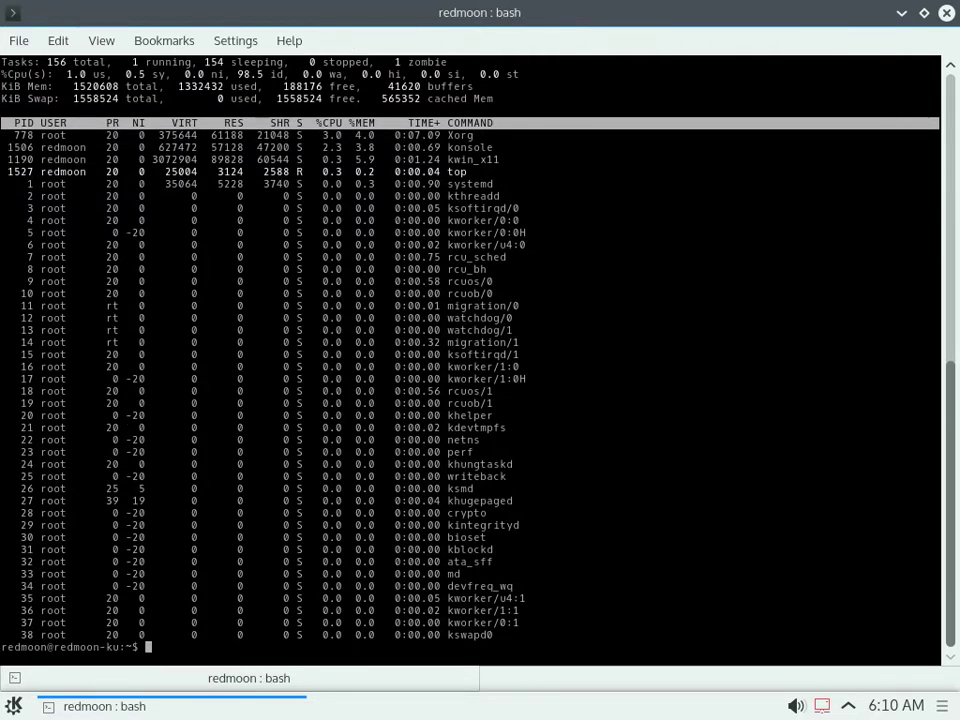
{"action": "key", "text": "alt+minus"}
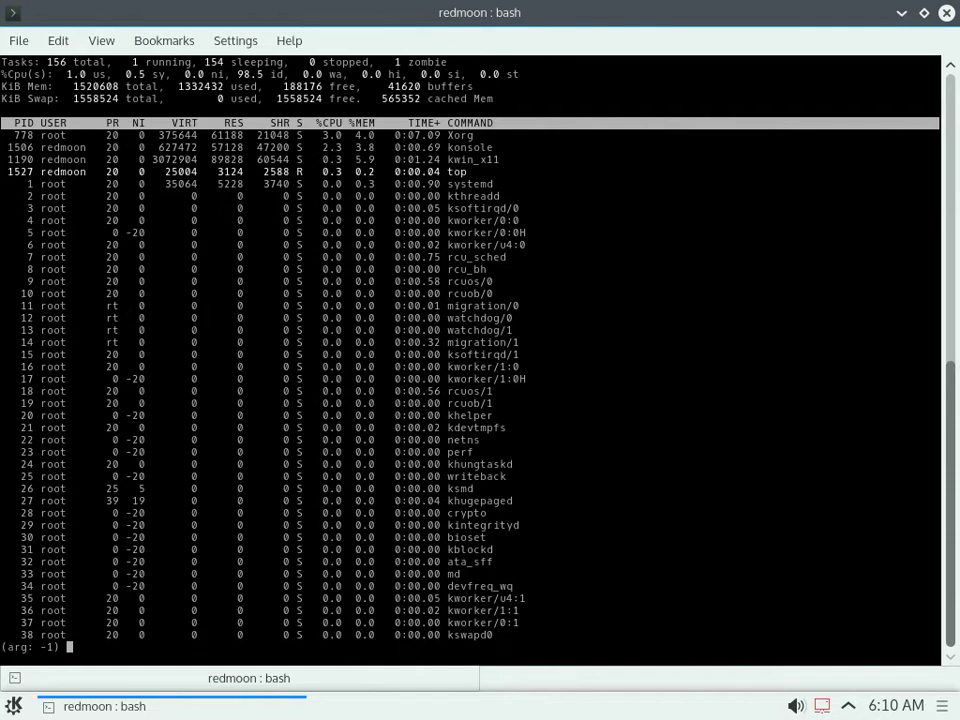
{"action": "key", "text": "Return"}
{"action": "key", "text": "Return"}
{"action": "key", "text": "Return"}
{"action": "key", "text": "Return"}
{"action": "key", "text": "Return"}
{"action": "key", "text": "Return"}
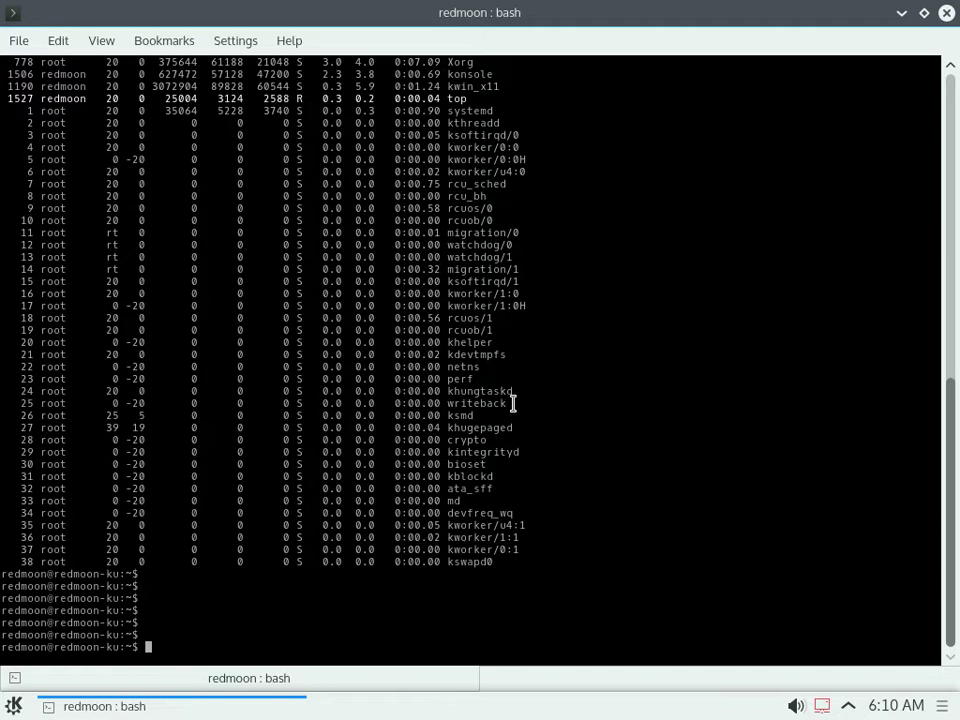
Enter the lsb_release -a command at the prompt.
{"action": "type", "text": "_"}
{"action": "key", "text": "BackSpace"}
{"action": "type", "text": "lsb_release -a"}
Show the Ubuntu release details with lsb_release -a and more /etc/os-release.
{"action": "key", "text": "Return"}
{"action": "key", "text": "Return"}
{"action": "key", "text": "Return"}
{"action": "key", "text": "Return"}
{"action": "key", "text": "Return"}
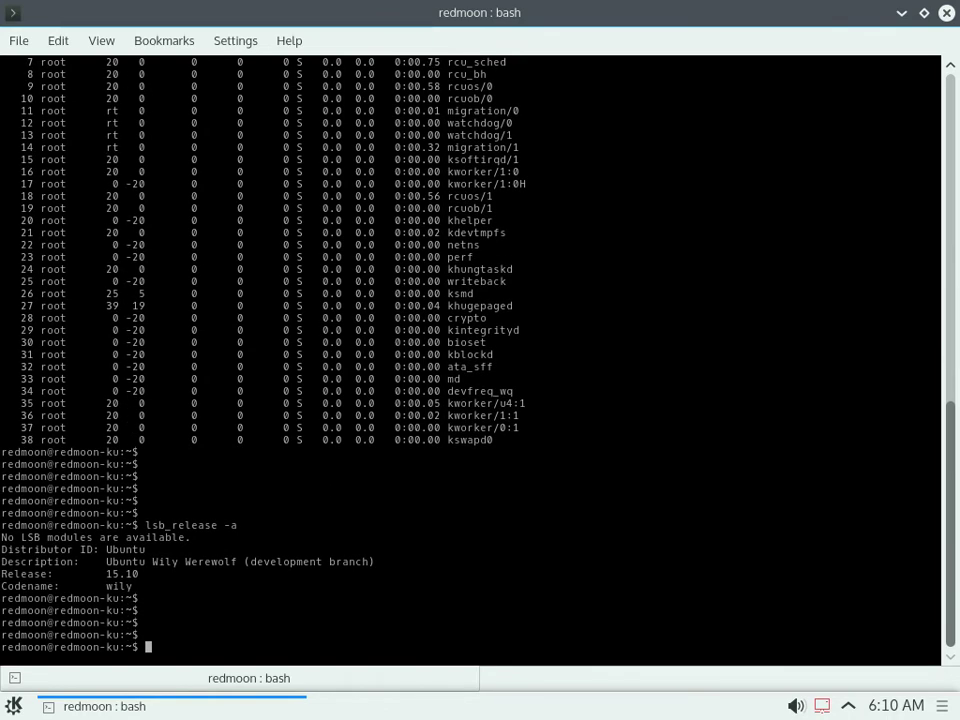
{"action": "type", "text": "more /"}
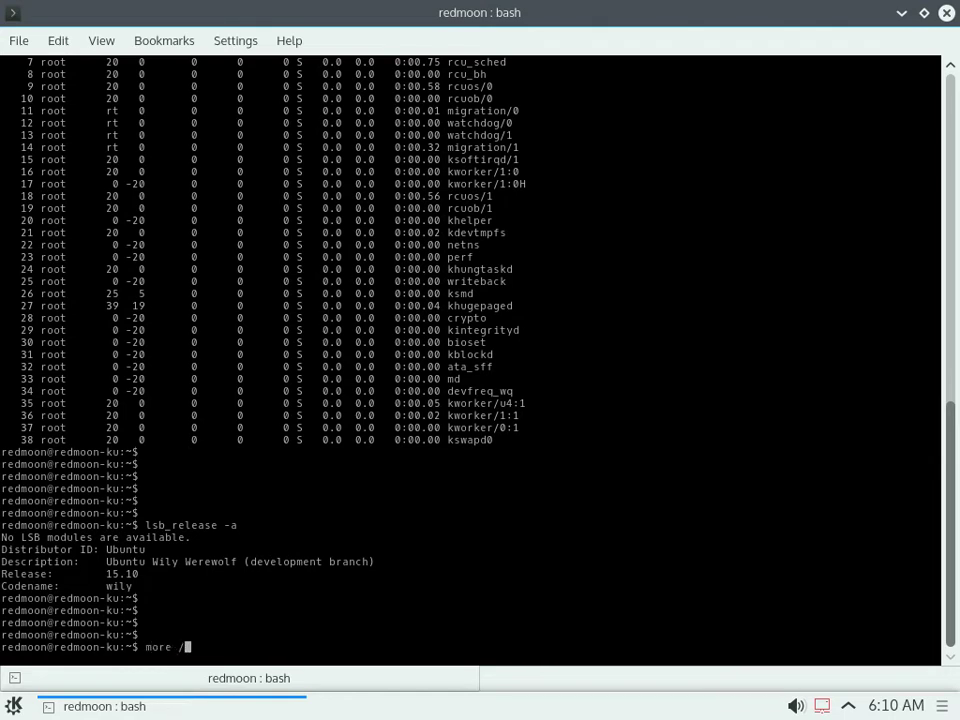
{"action": "type", "text": "etc/os"}
{"action": "key", "text": "Tab"}
{"action": "key", "text": "Return"}
{"action": "key", "text": "Return"}
{"action": "key", "text": "Return"}
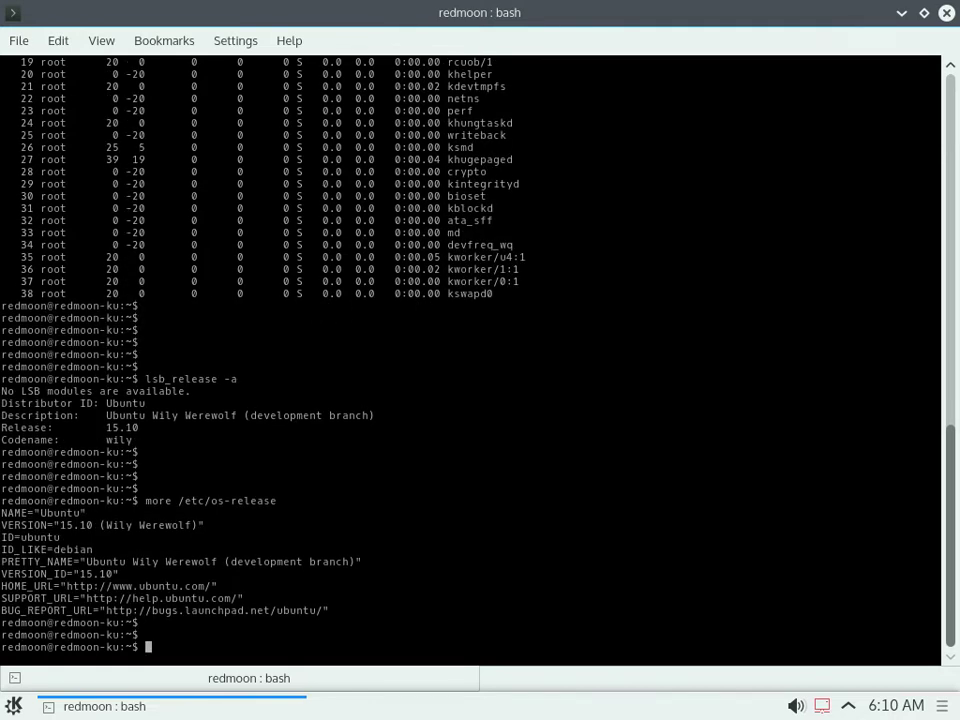
{"action": "left_click_drag", "start_coordinate": [5, 379], "coordinate": [446, 628]}
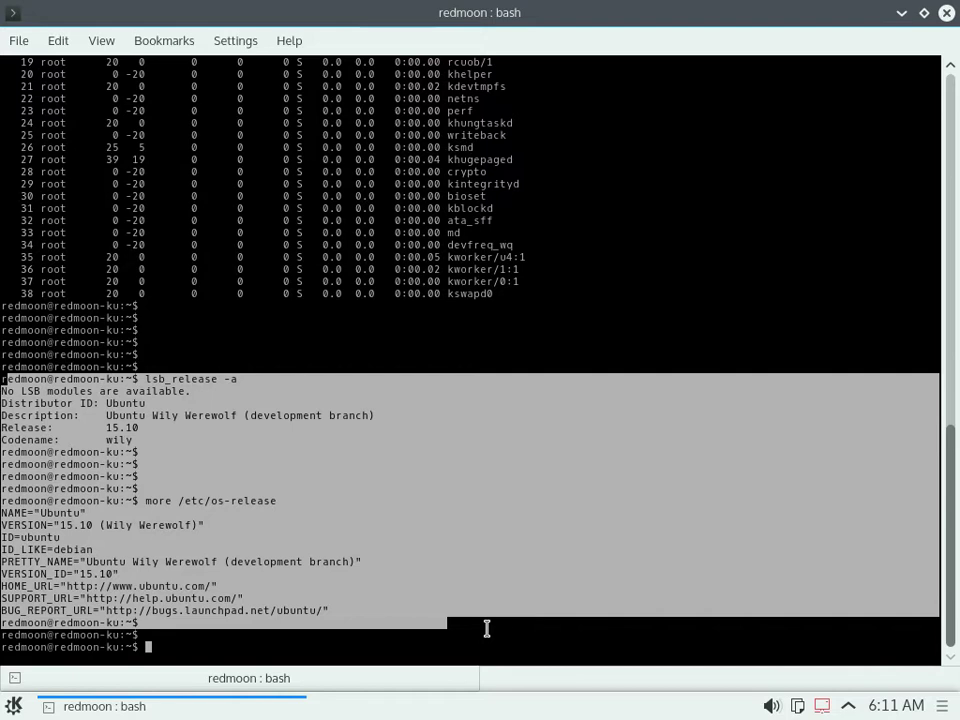
{"action": "key", "text": "Return"}
{"action": "key", "text": "Return"}
{"action": "key", "text": "Return"}
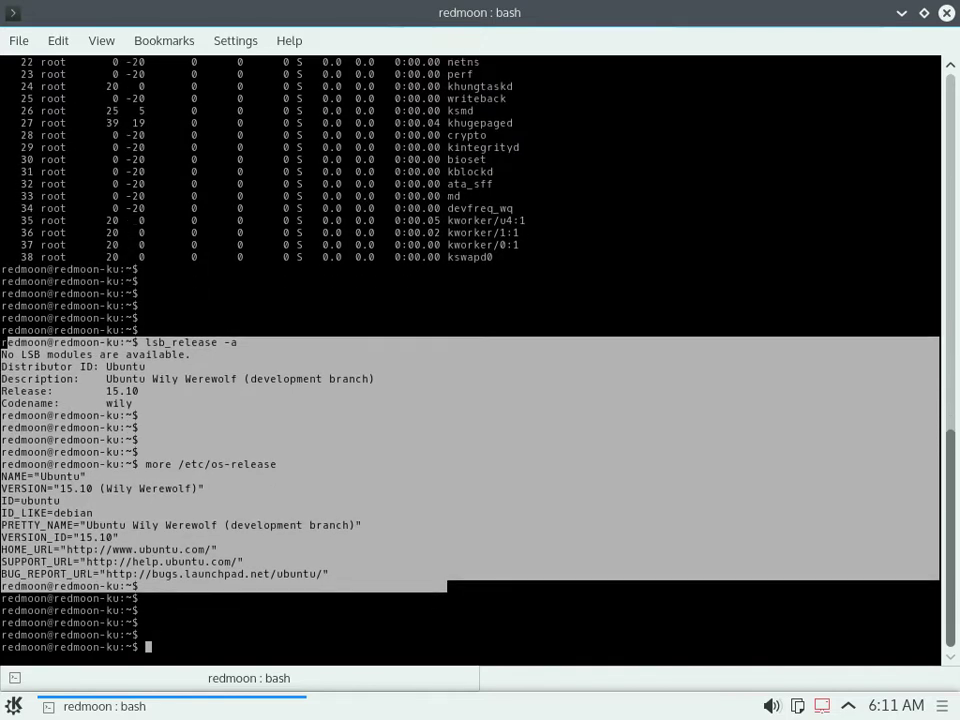
Run free and df -h to show memory and disk usage.
{"action": "type", "text": "free"}
{"action": "key", "text": "Return"}
{"action": "key", "text": "Return"}
{"action": "key", "text": "Return"}
{"action": "key", "text": "Return"}
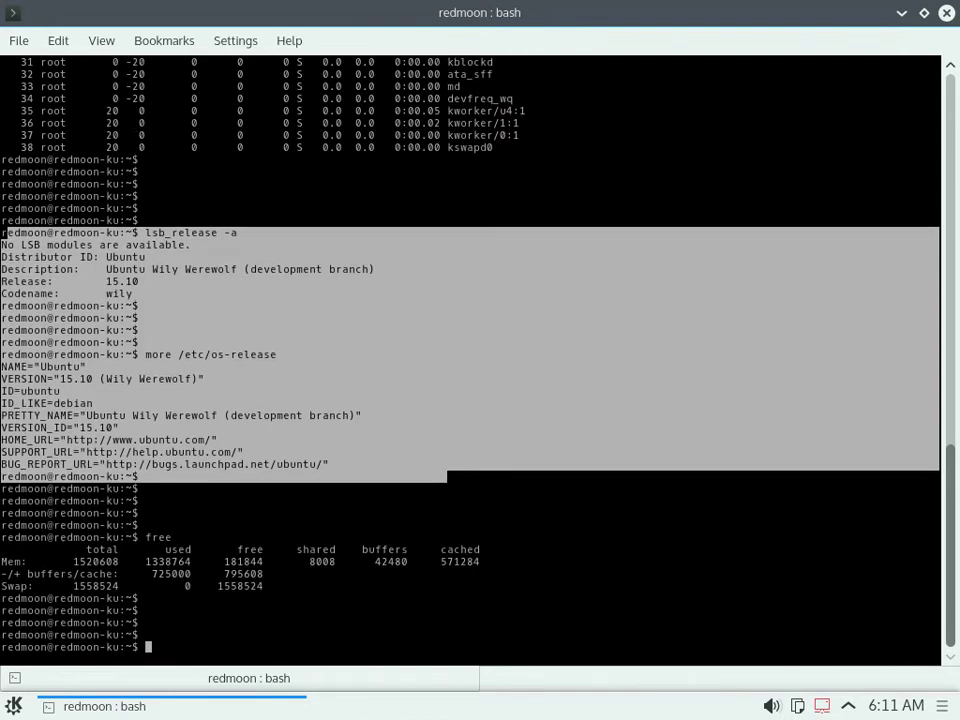
{"action": "type", "text": "df -h"}
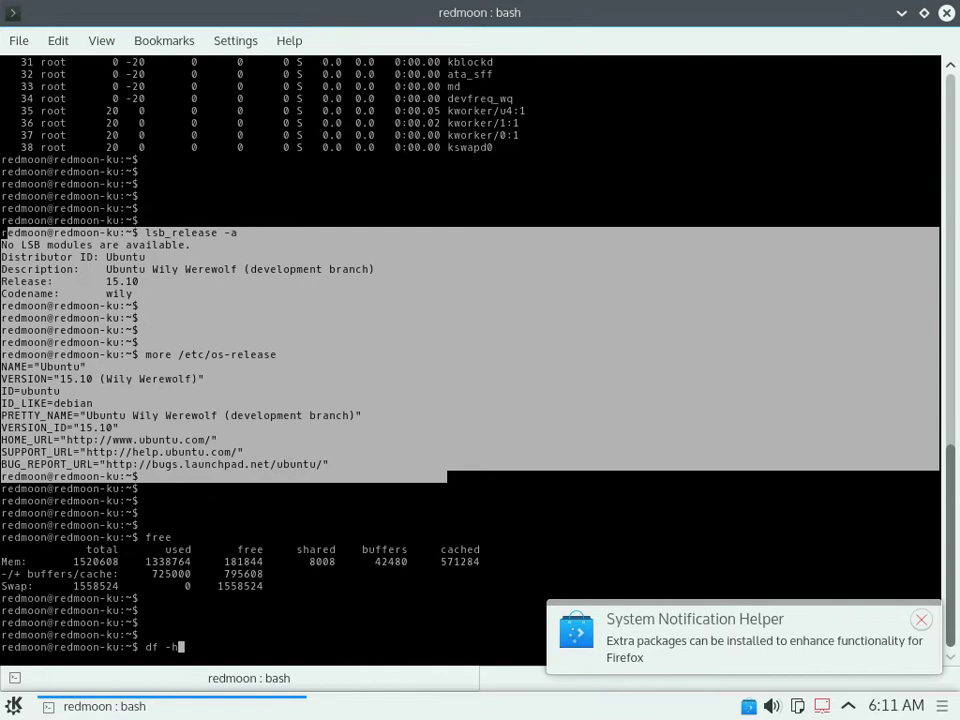
{"action": "key", "text": "Return"}
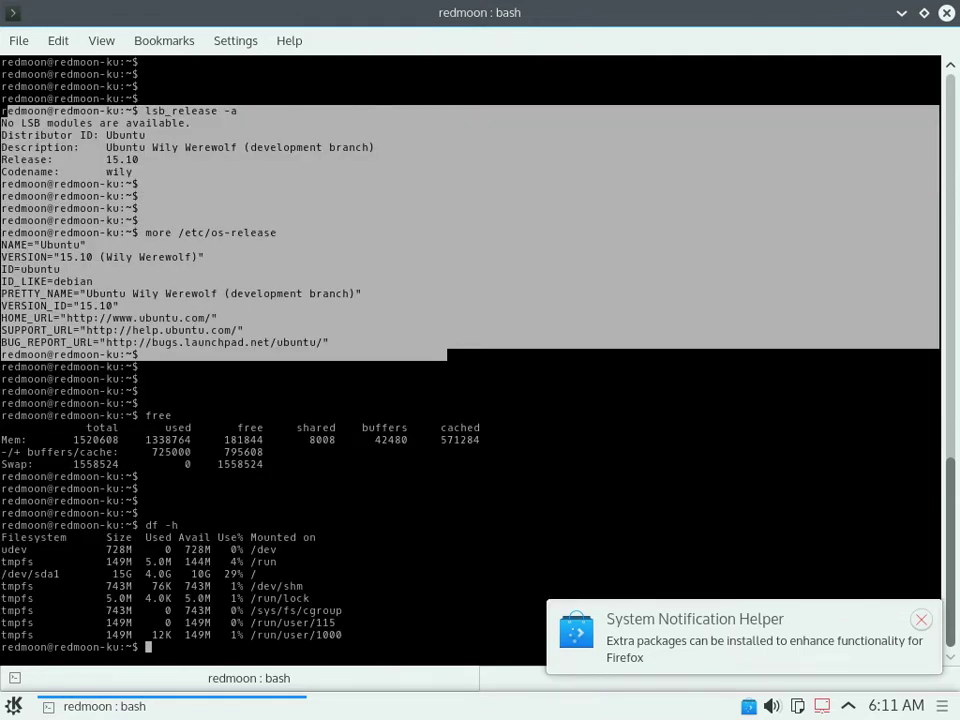
{"action": "key", "text": "Return"}
{"action": "key", "text": "Return"}
{"action": "key", "text": "Return"}
List the root directory with ls -lart /, then exit the terminal.
{"action": "type", "text": "ls -lart"}
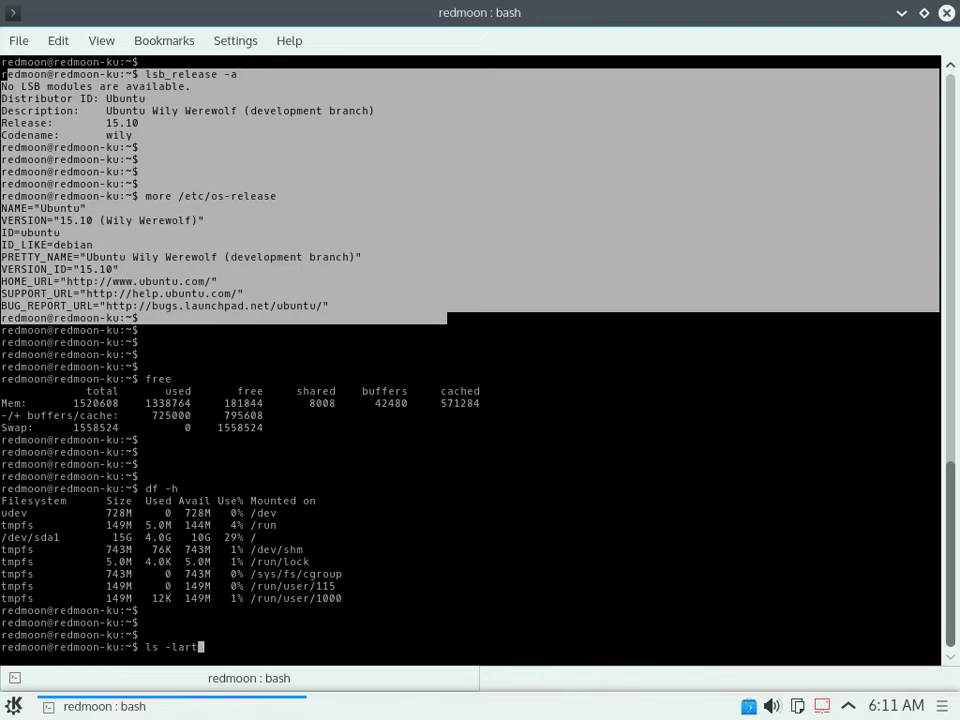
{"action": "type", "text": " /"}
{"action": "key", "text": "Return"}
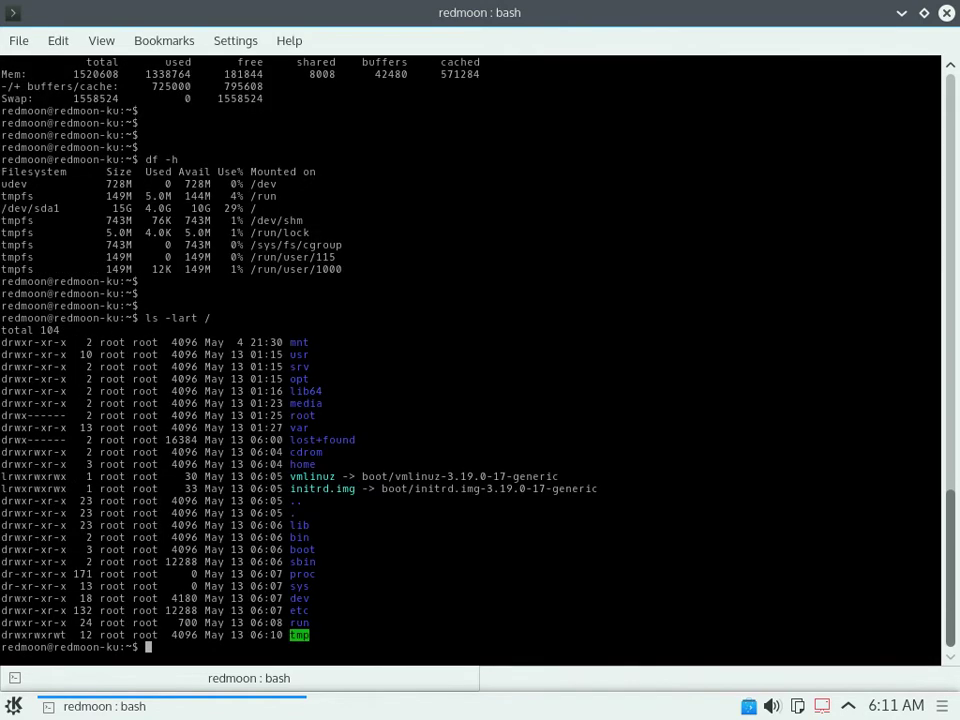
{"action": "key", "text": "Return"}
{"action": "key", "text": "Return"}
{"action": "key", "text": "Return"}
{"action": "type", "text": "exit"}
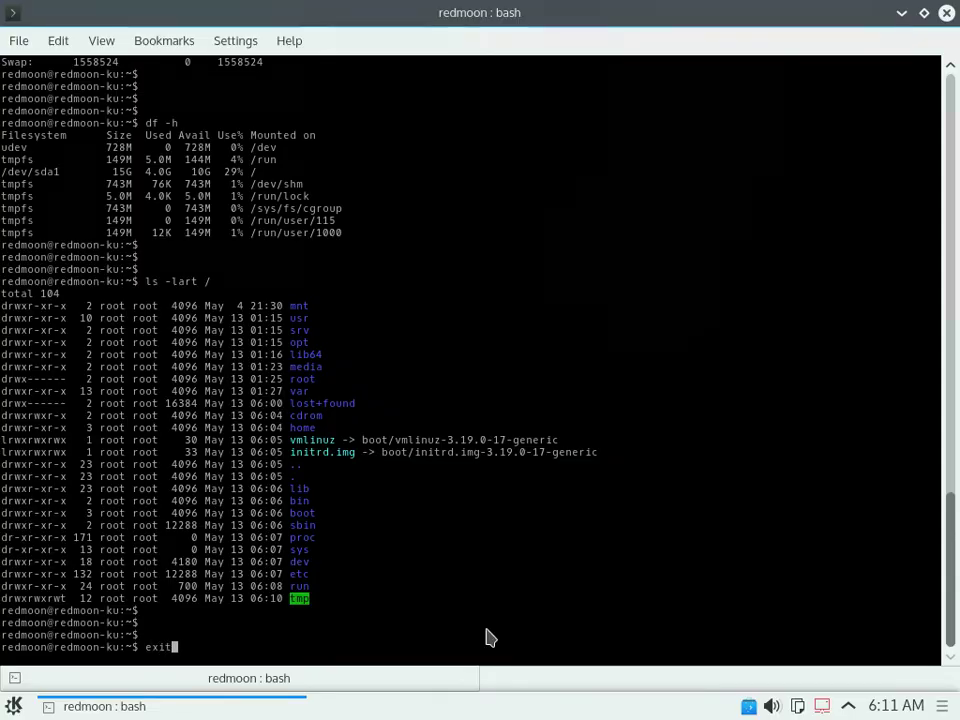
{"action": "key", "text": "Return"}
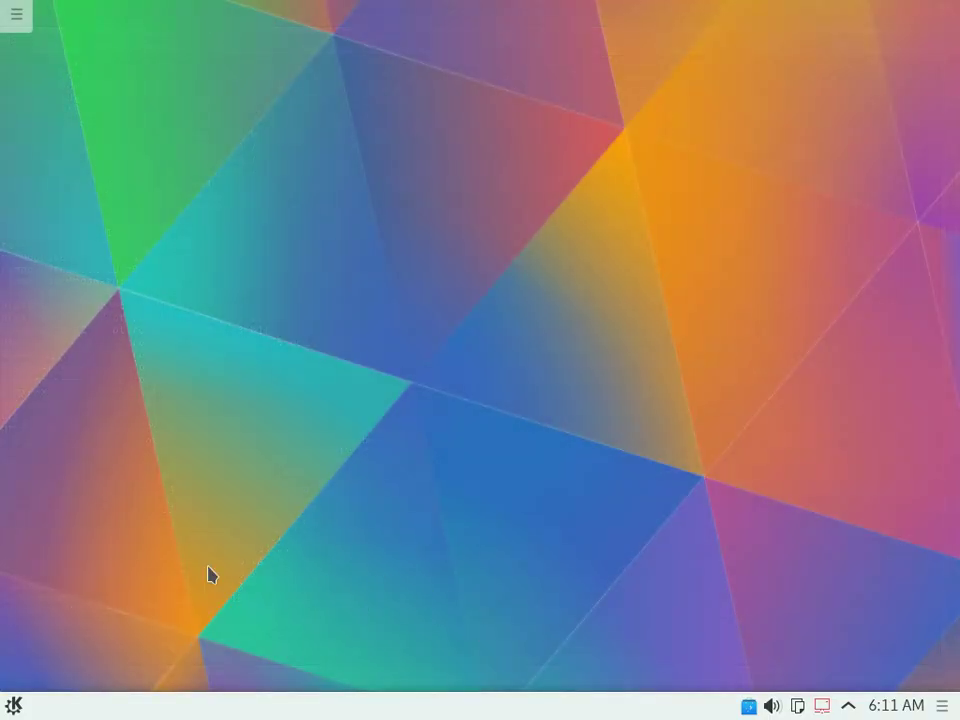
Maximize System Settings and browse the Desktop Theme, Cursor Theme and Splash Screen pages.
{"action": "left_click", "coordinate": [13, 705]}
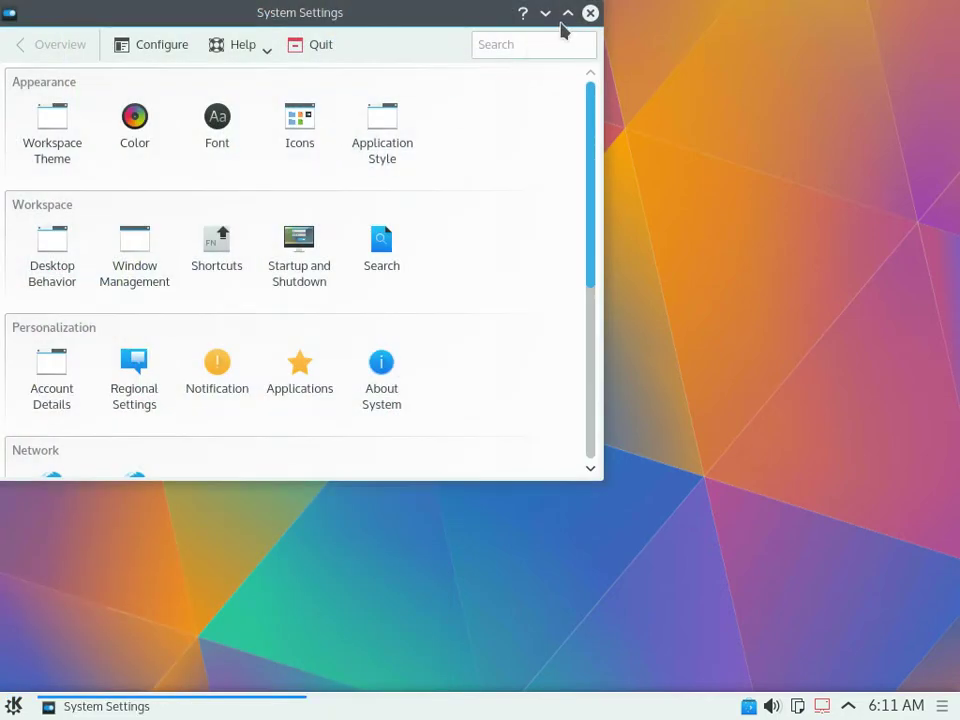
{"action": "left_click", "coordinate": [566, 14]}
{"action": "left_click", "coordinate": [55, 125]}
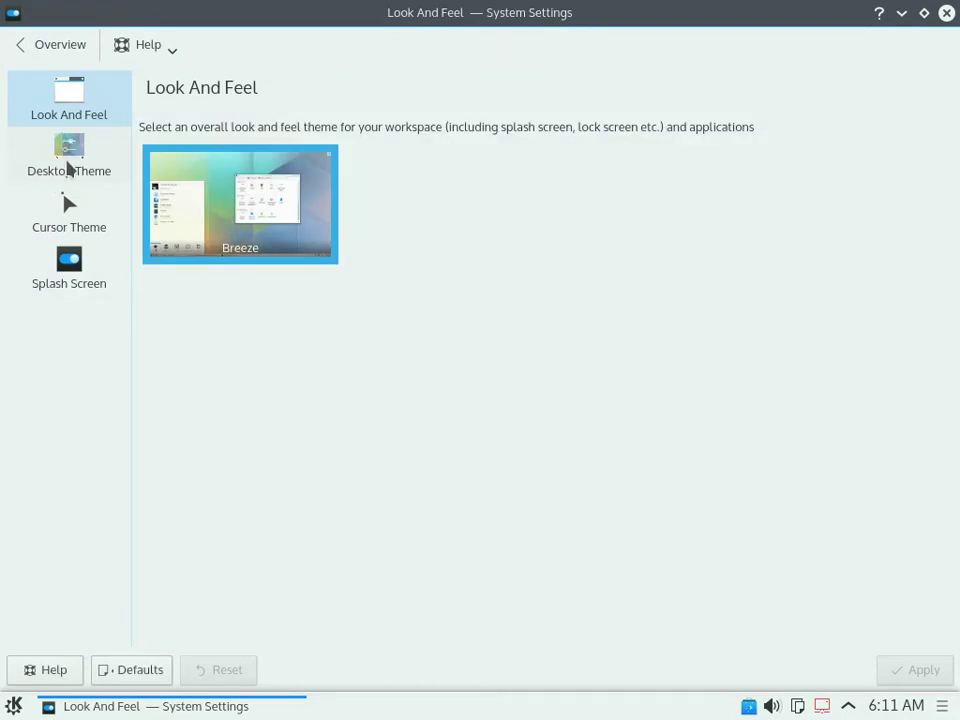
{"action": "left_click", "coordinate": [69, 165]}
{"action": "left_click", "coordinate": [68, 208]}
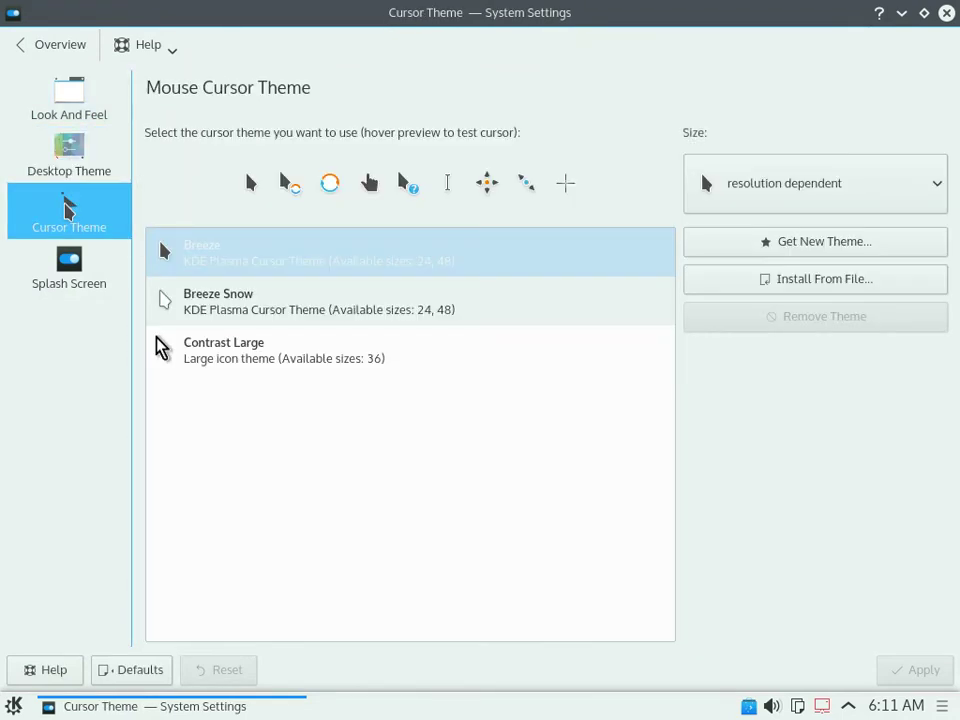
{"action": "left_click", "coordinate": [70, 248]}
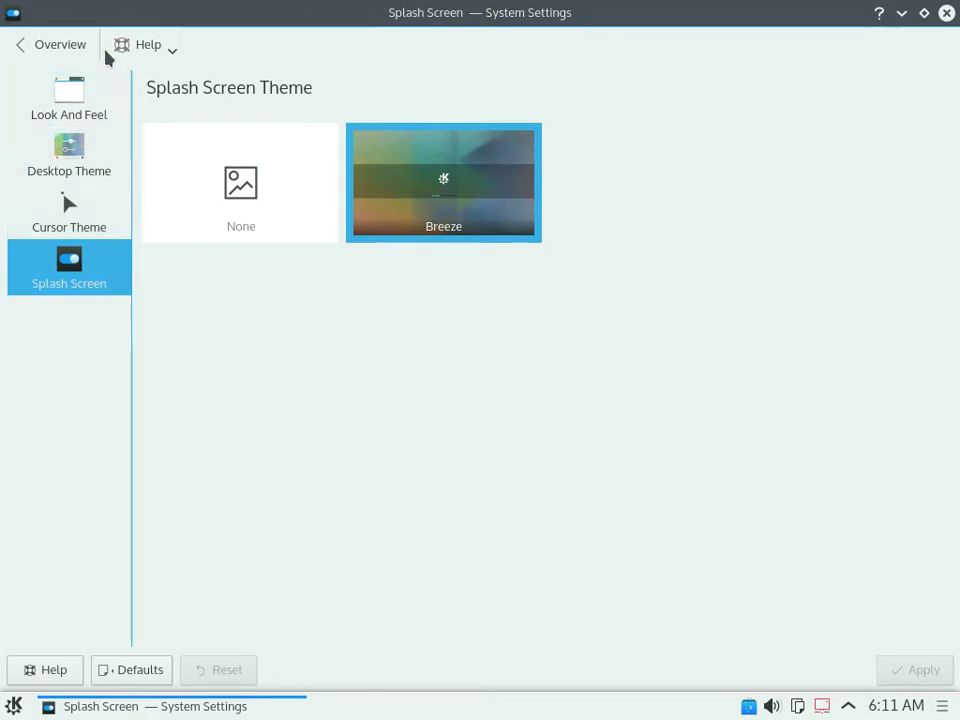
{"action": "left_click", "coordinate": [56, 46]}
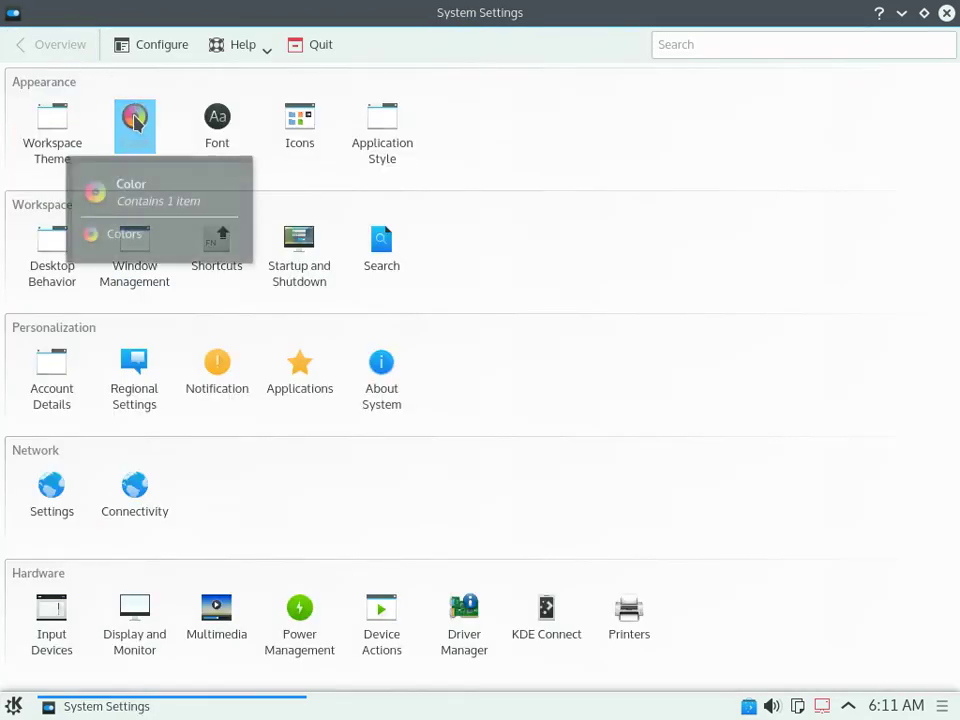
Preview the Breeze Dark, Honeycomb and Norway colour schemes.
{"action": "left_click", "coordinate": [134, 120]}
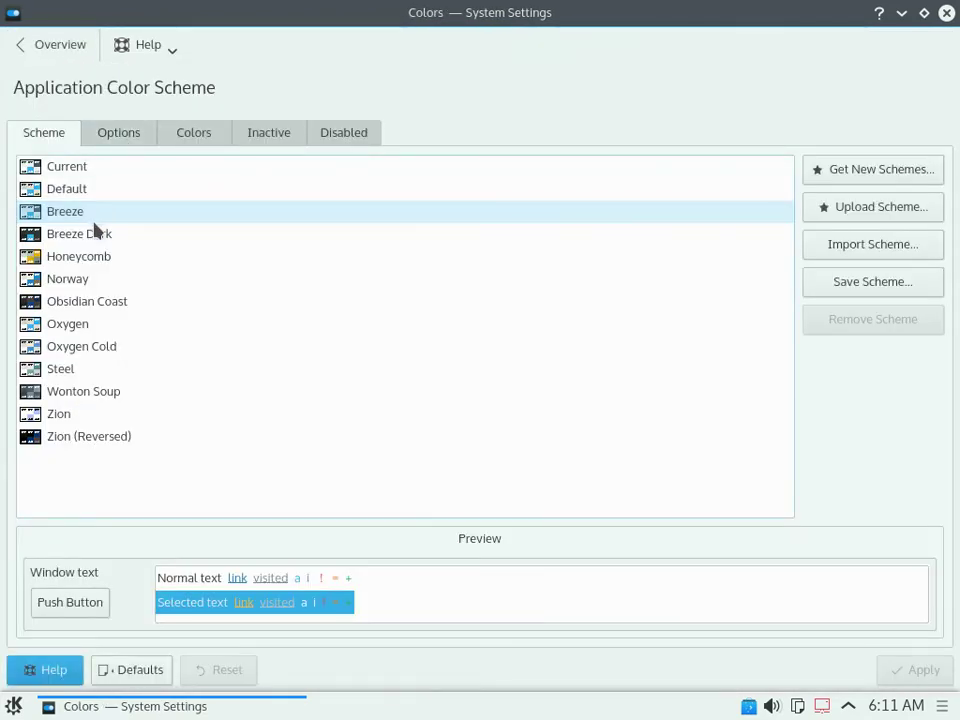
{"action": "left_click", "coordinate": [91, 237]}
{"action": "left_click", "coordinate": [78, 258]}
{"action": "left_click", "coordinate": [72, 279]}
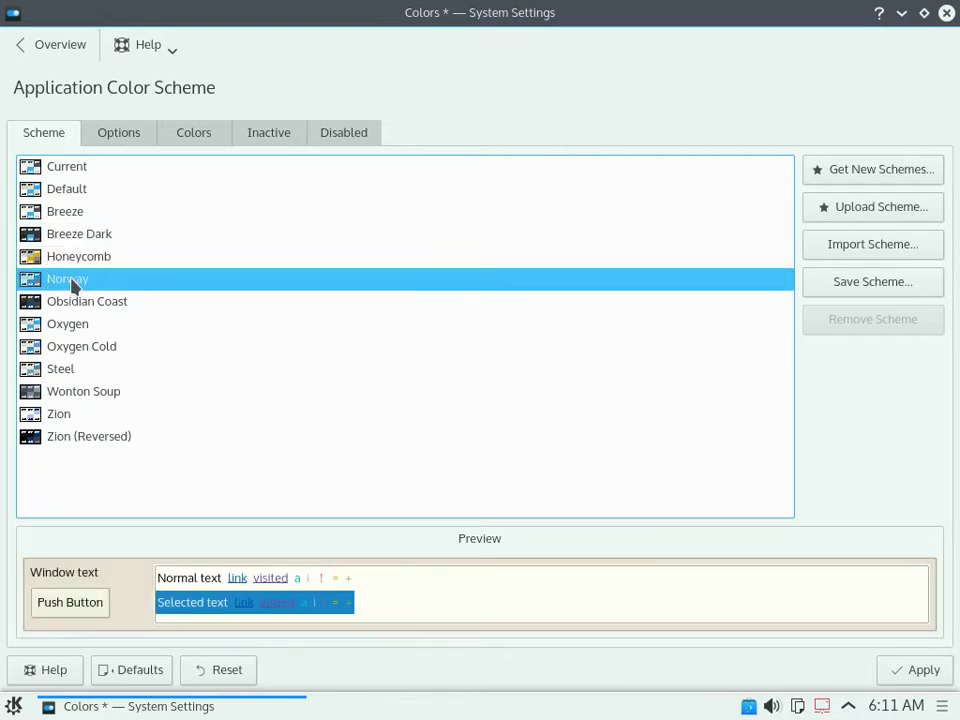
Check the Options and Colors tabs, then return to overview discarding the changes.
{"action": "left_click", "coordinate": [124, 134]}
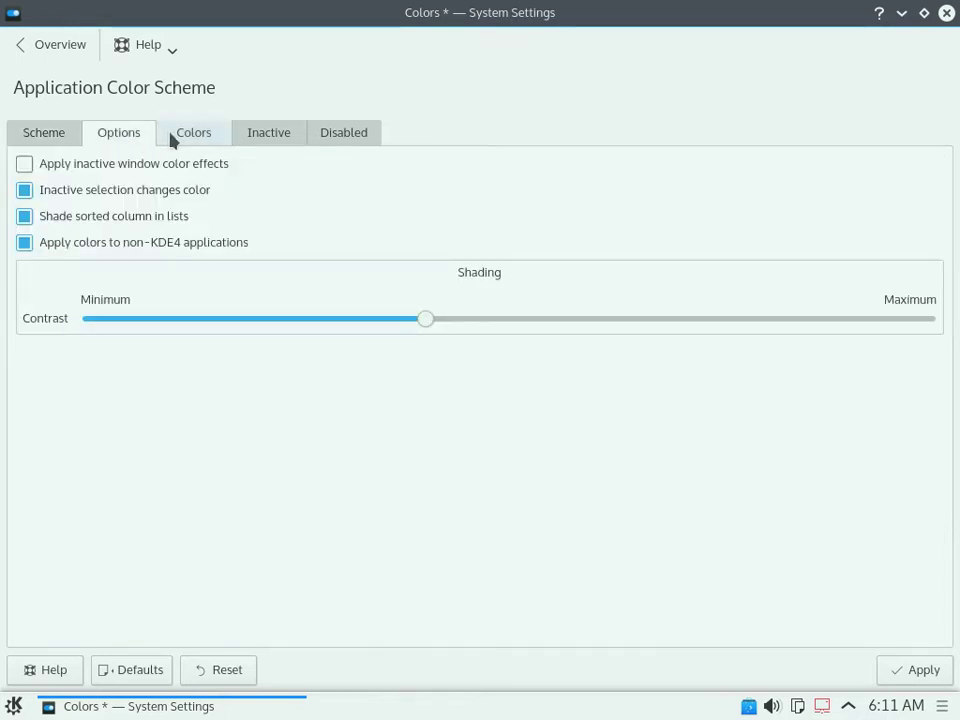
{"action": "left_click", "coordinate": [188, 138]}
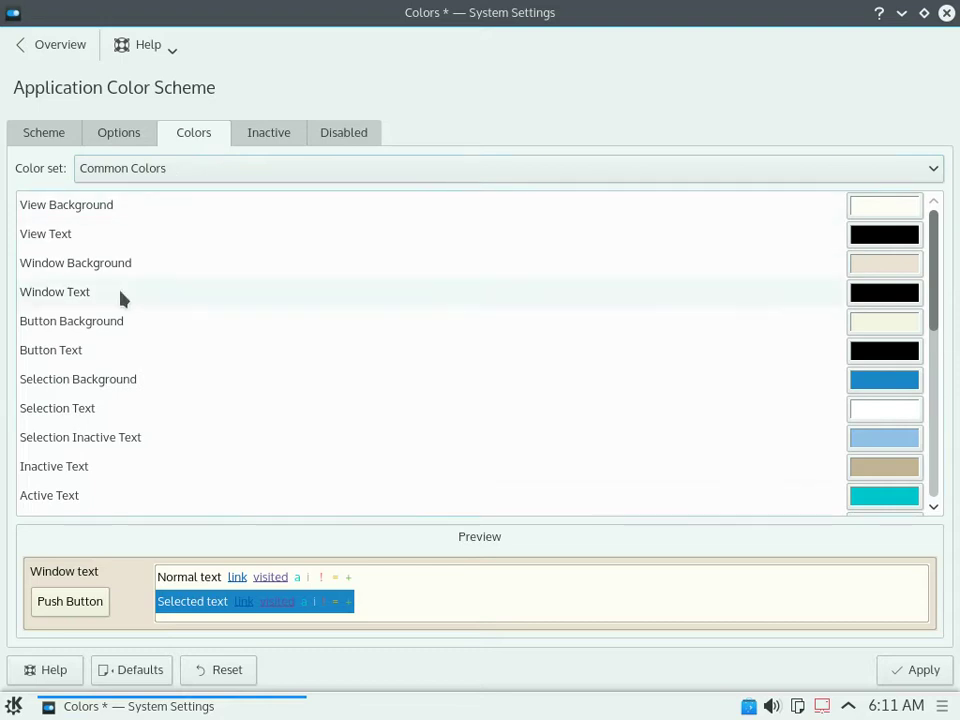
{"action": "left_click", "coordinate": [54, 50]}
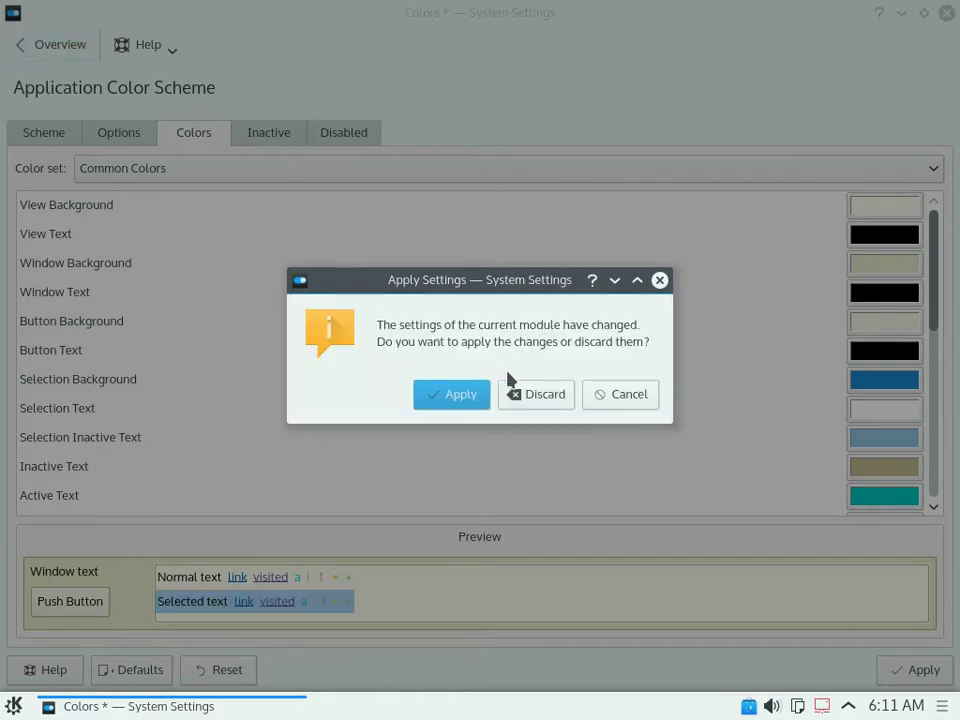
{"action": "left_click", "coordinate": [537, 396]}
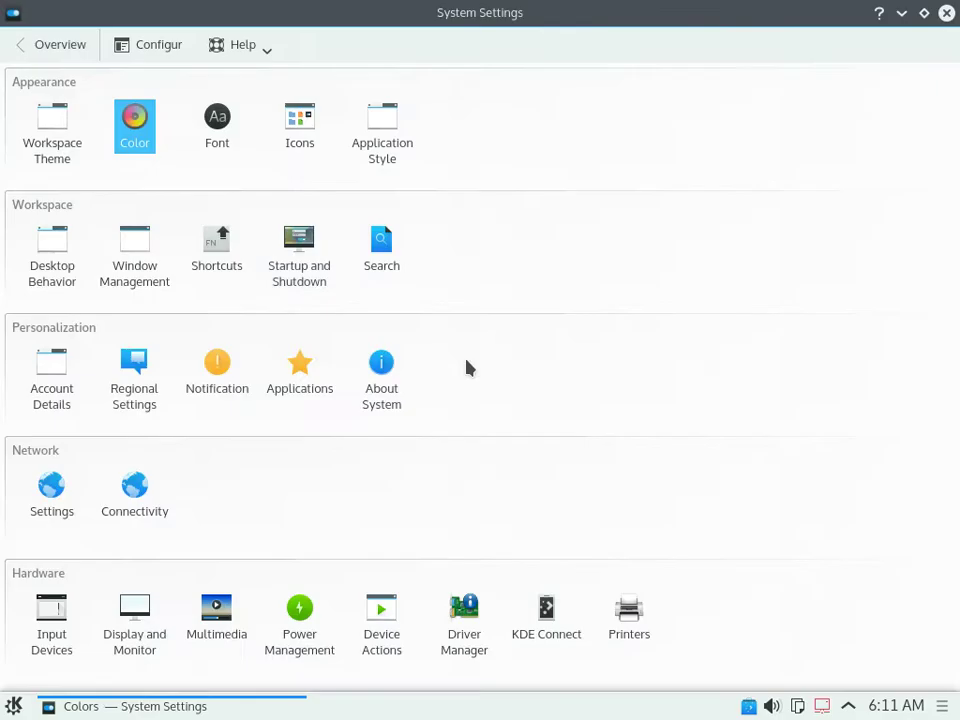
Glance at Font settings, then preview the Breeze Dark, Oxygen and Breeze icon themes.
{"action": "left_click", "coordinate": [218, 122]}
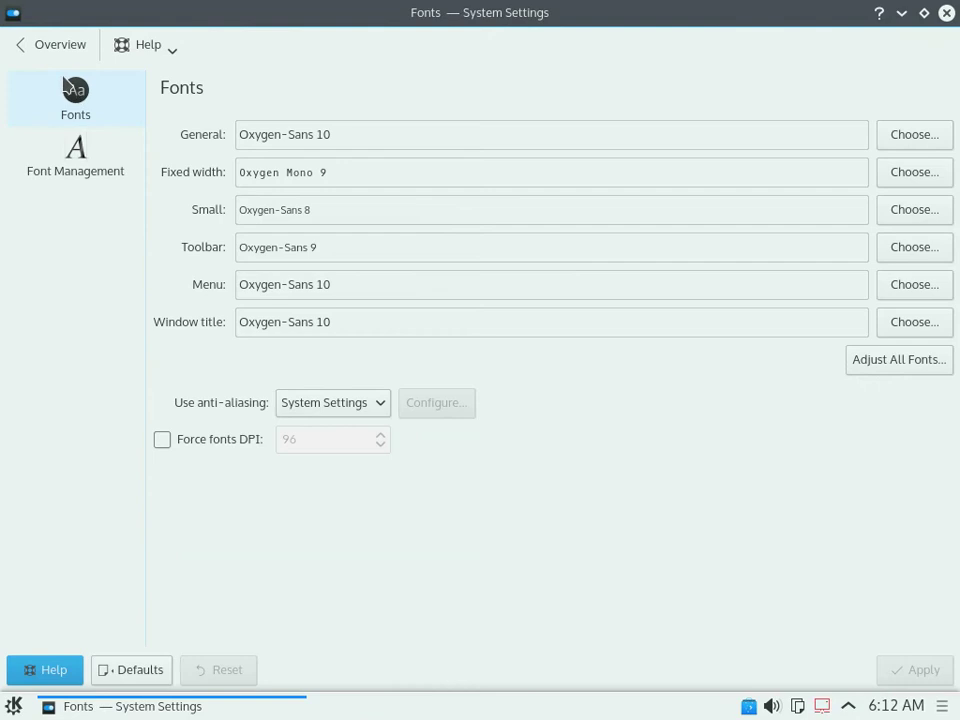
{"action": "left_click", "coordinate": [35, 47]}
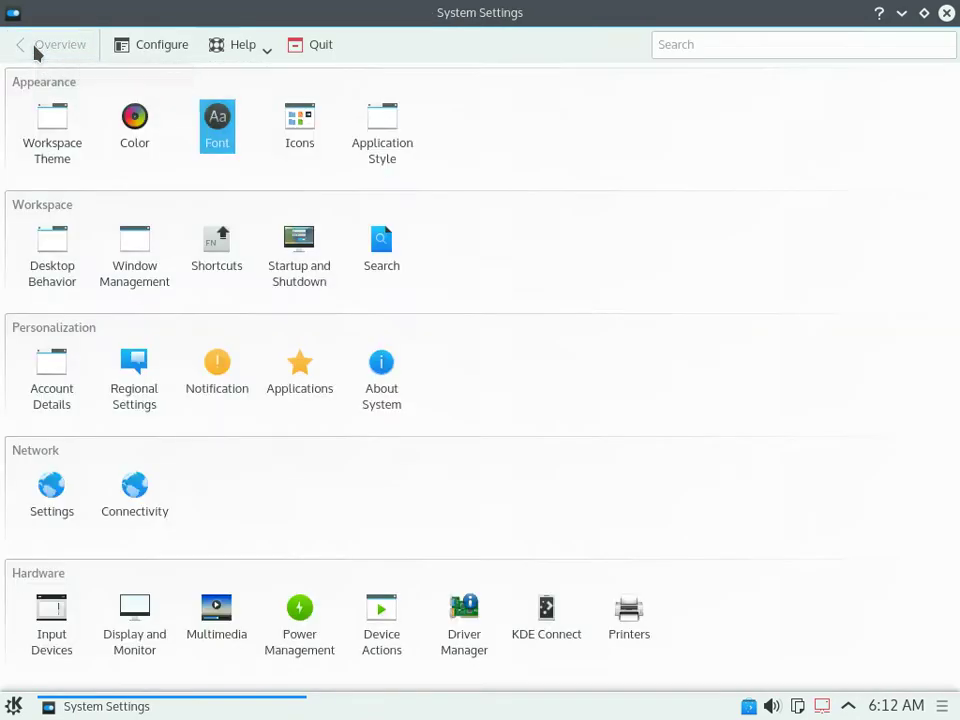
{"action": "left_click", "coordinate": [296, 118]}
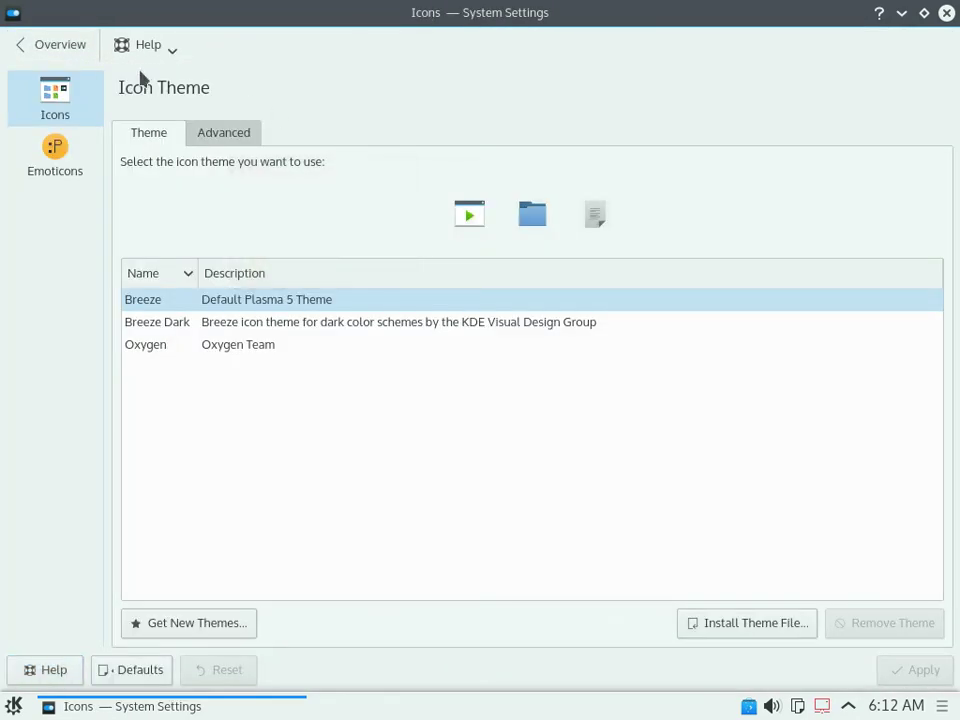
{"action": "left_click", "coordinate": [166, 323]}
{"action": "left_click", "coordinate": [156, 345]}
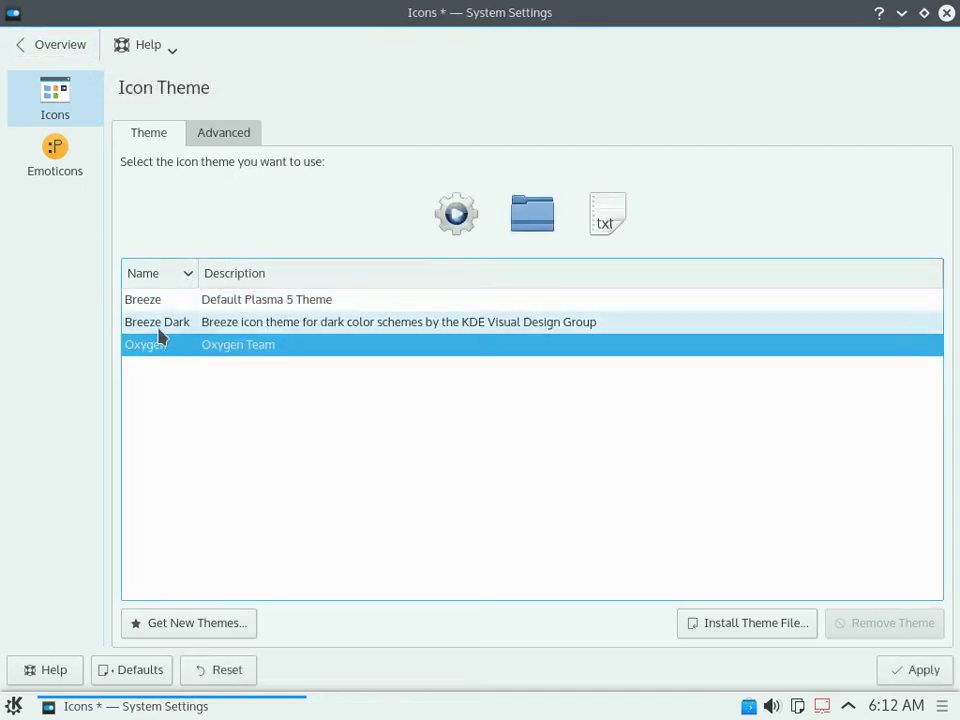
{"action": "left_click", "coordinate": [150, 297]}
Check Advanced icon settings for Toolbar, Main Toolbar and Small Icons, then return to overview.
{"action": "left_click", "coordinate": [224, 135]}
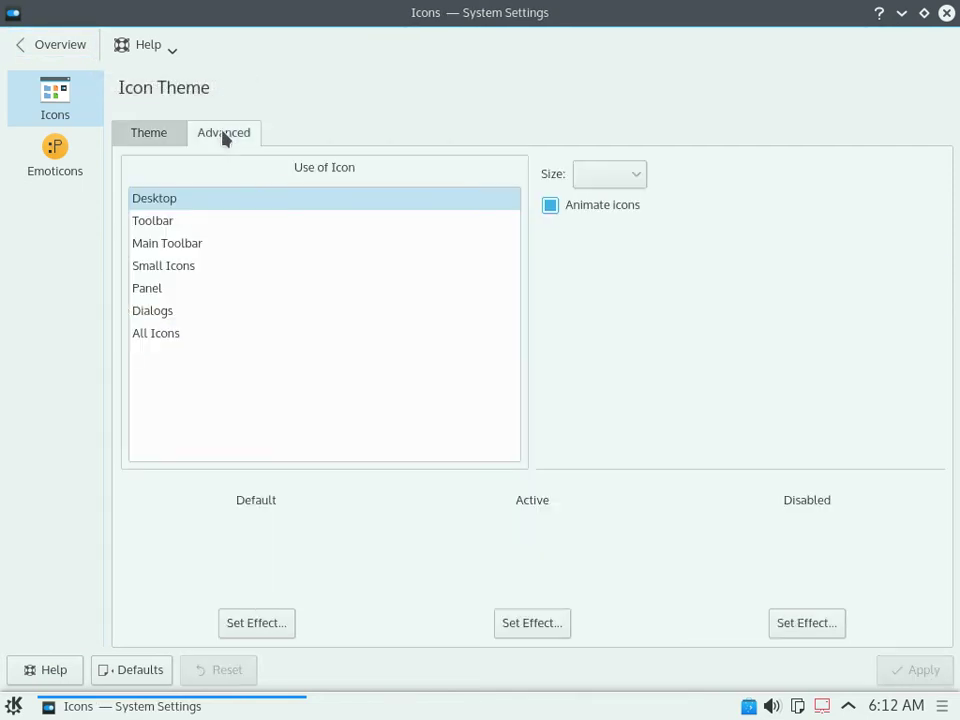
{"action": "left_click", "coordinate": [158, 221]}
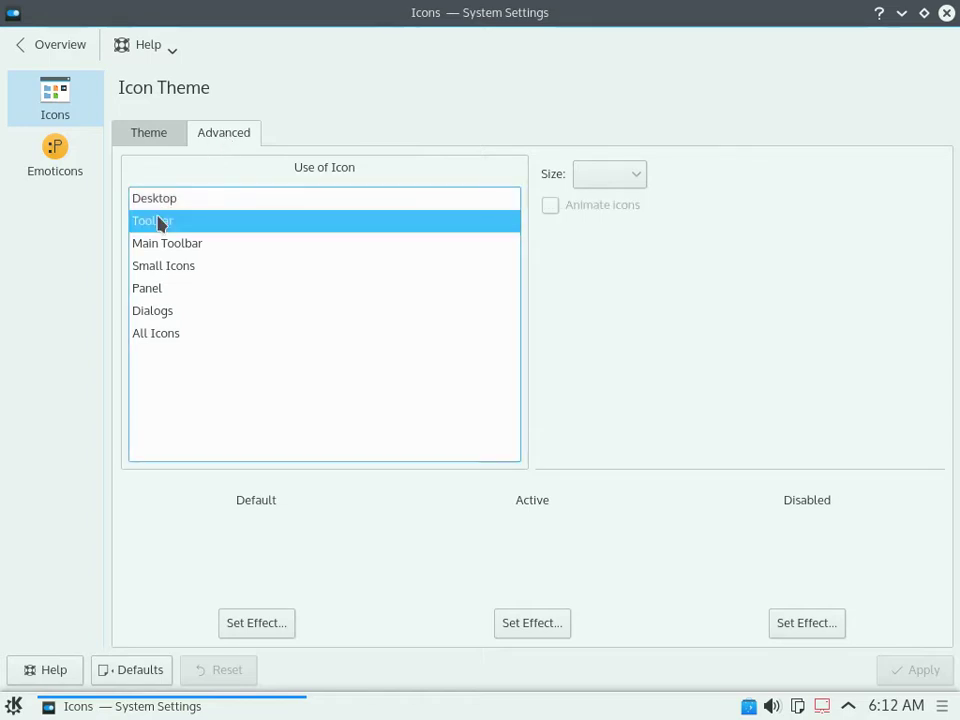
{"action": "left_click", "coordinate": [159, 246]}
{"action": "left_click", "coordinate": [159, 267]}
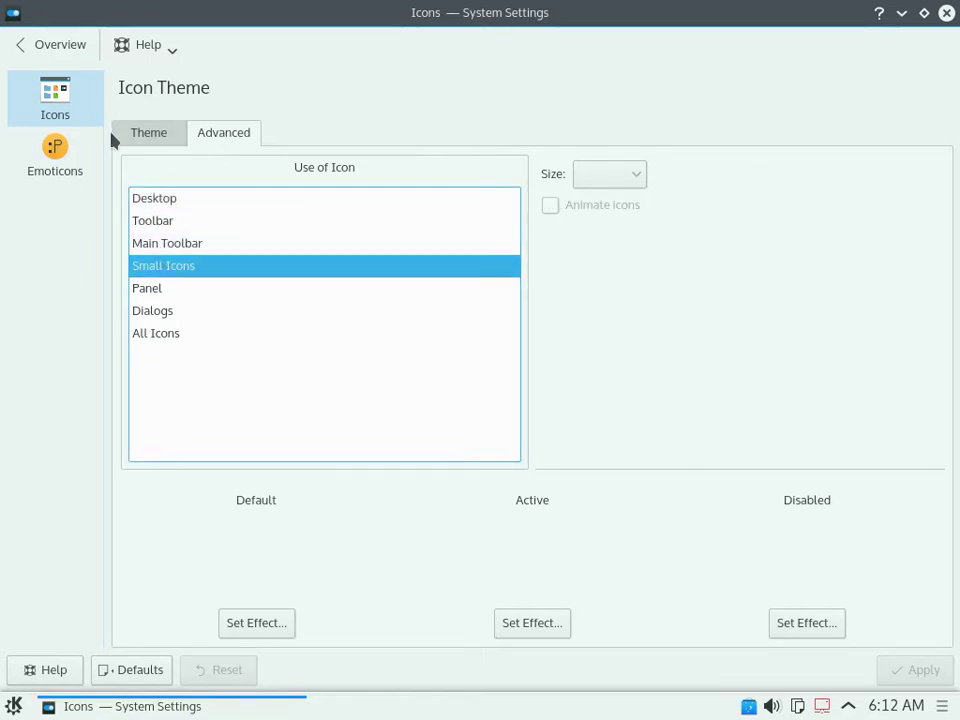
{"action": "left_click", "coordinate": [36, 45]}
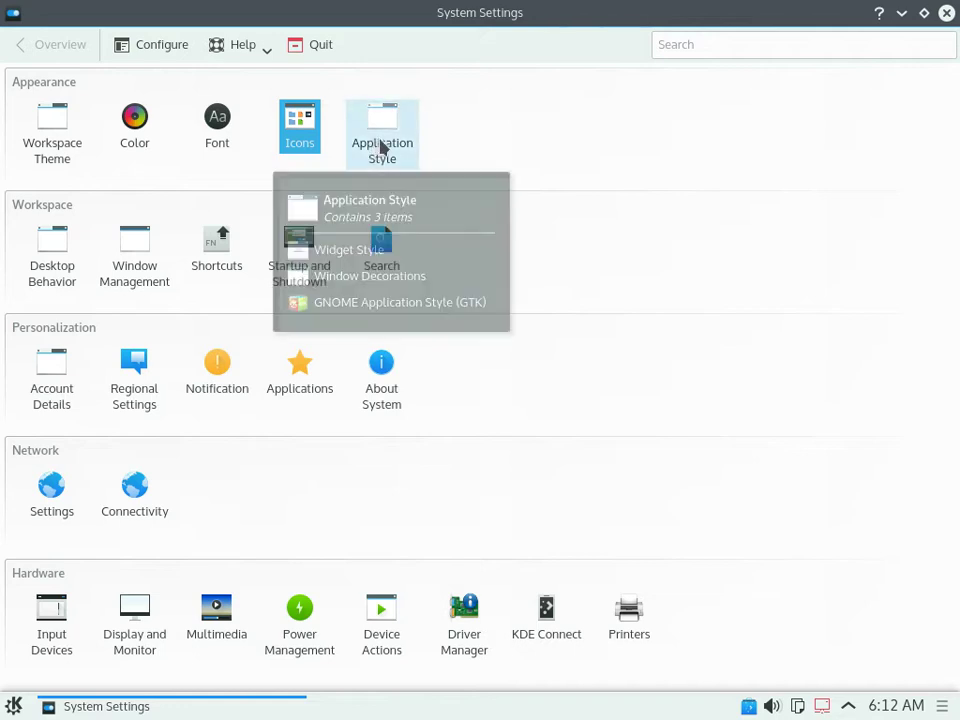
{"action": "left_click", "coordinate": [381, 145]}
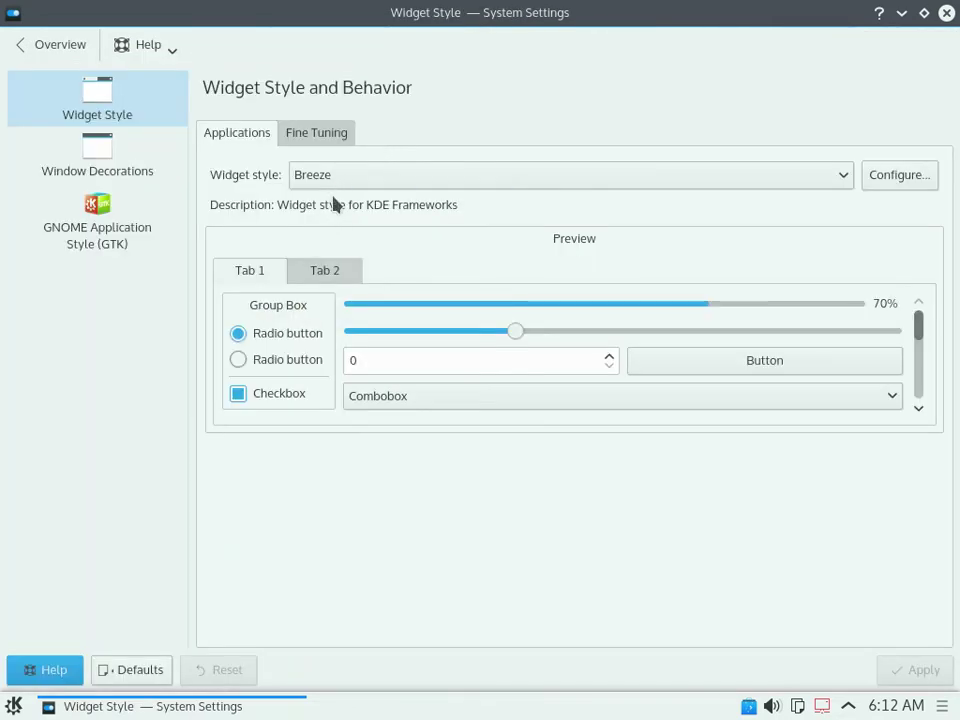
{"action": "left_click", "coordinate": [332, 182]}
{"action": "left_click", "coordinate": [332, 248]}
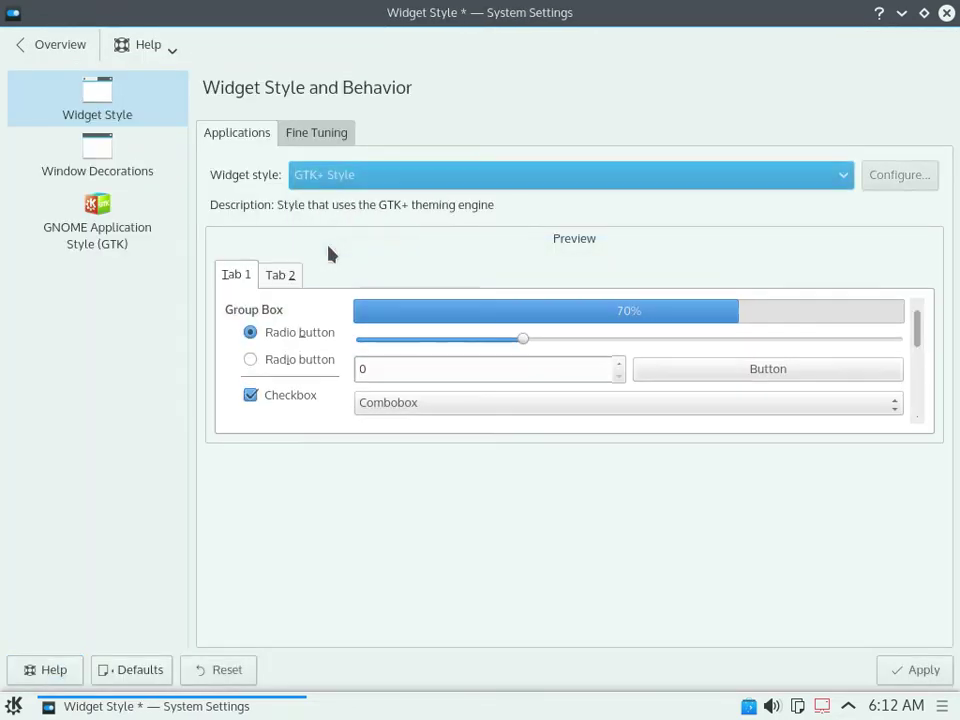
{"action": "left_click", "coordinate": [45, 45]}
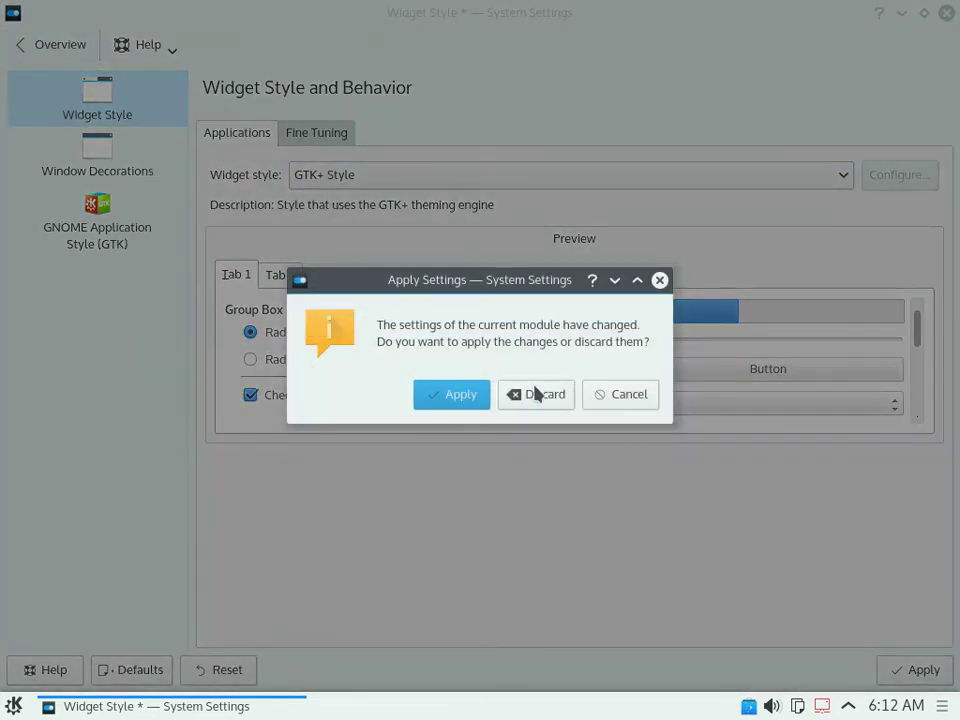
{"action": "left_click", "coordinate": [537, 394]}
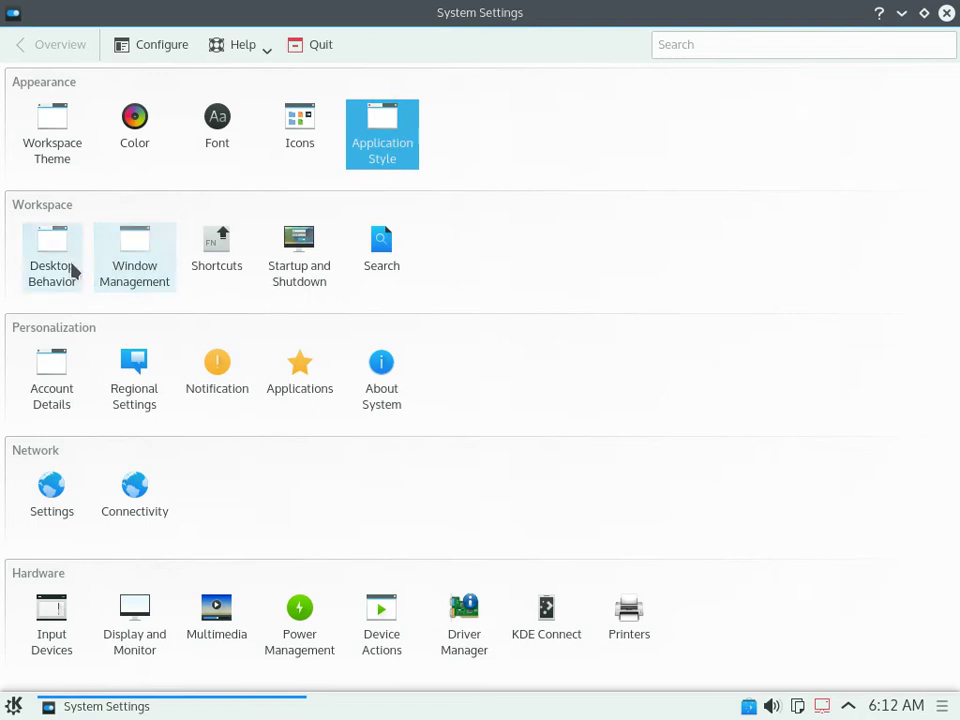
{"action": "mouse_move", "coordinate": [41, 252]}
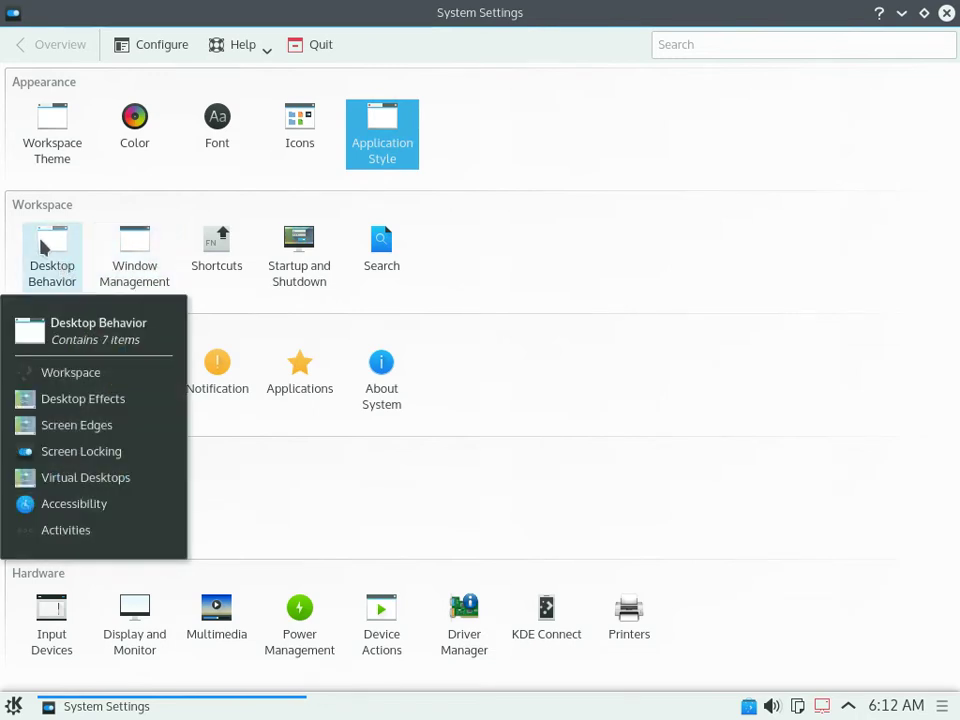
{"action": "left_click", "coordinate": [118, 250]}
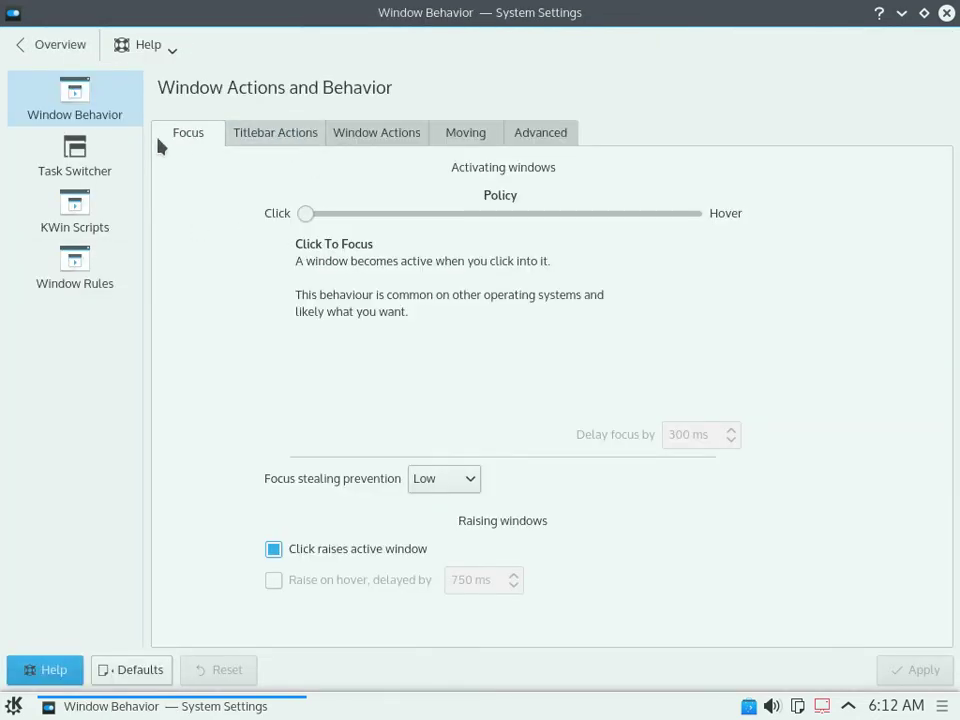
{"action": "left_click", "coordinate": [92, 160]}
{"action": "left_click", "coordinate": [80, 112]}
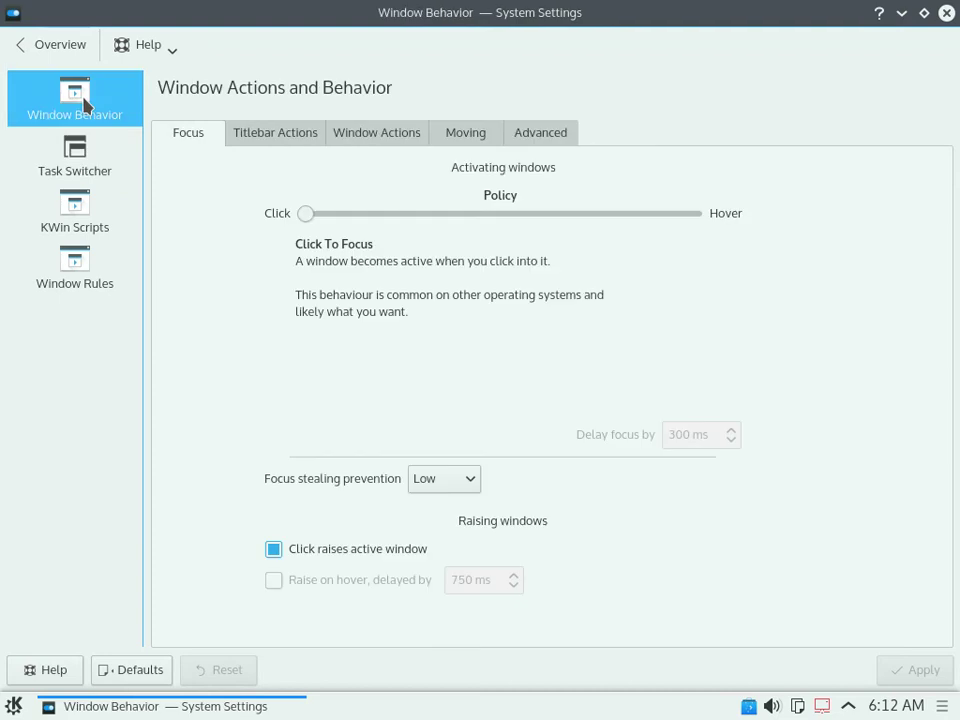
{"action": "left_click", "coordinate": [274, 133]}
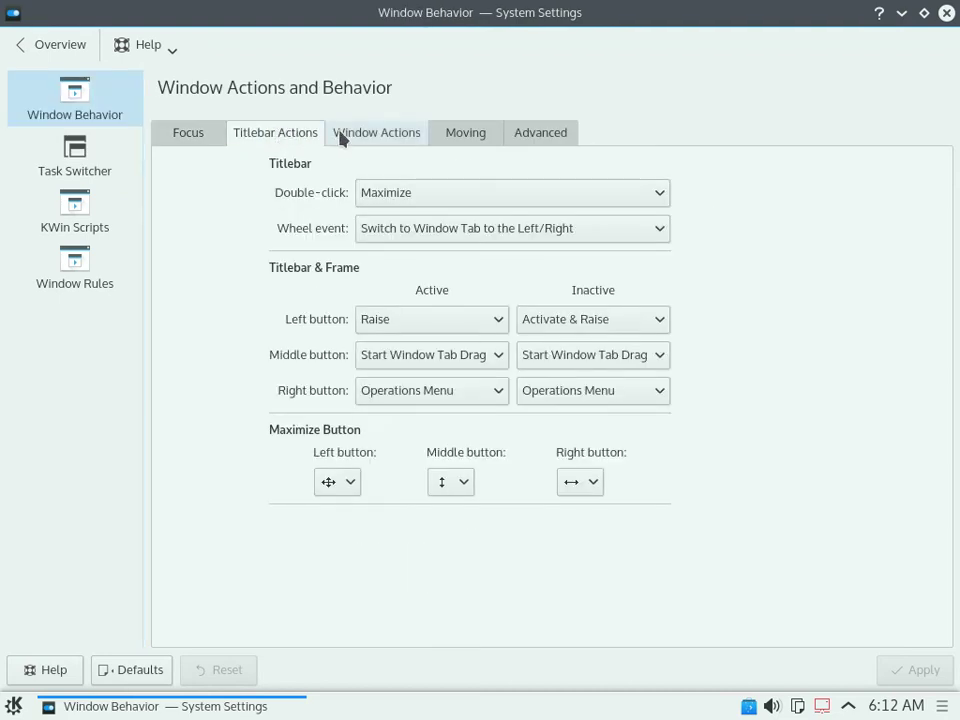
{"action": "left_click", "coordinate": [338, 135]}
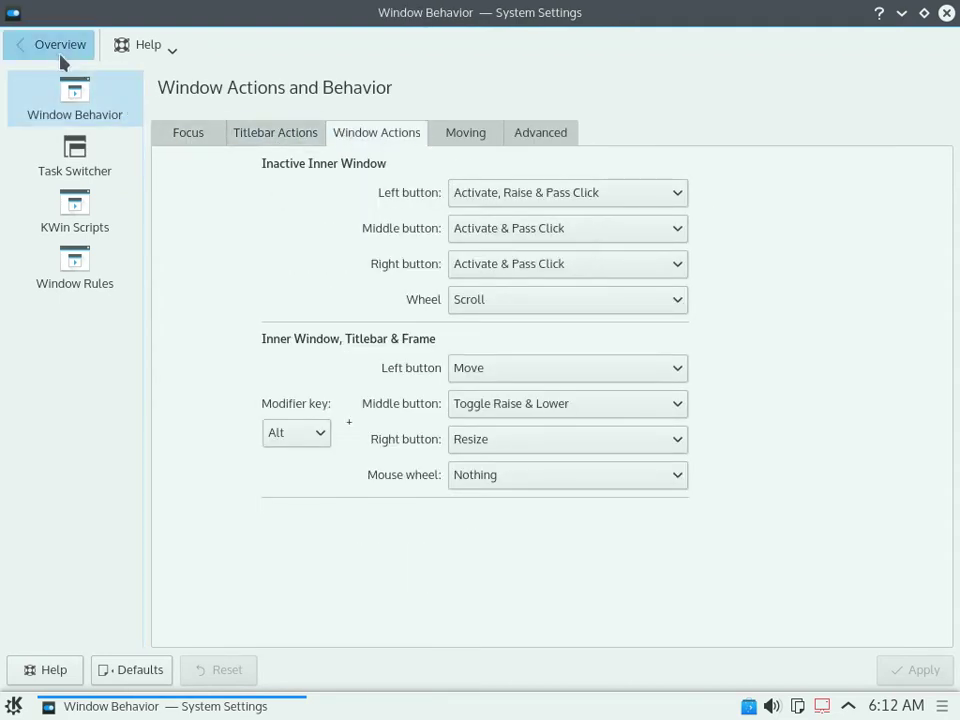
{"action": "left_click", "coordinate": [45, 42]}
{"action": "mouse_move", "coordinate": [294, 264]}
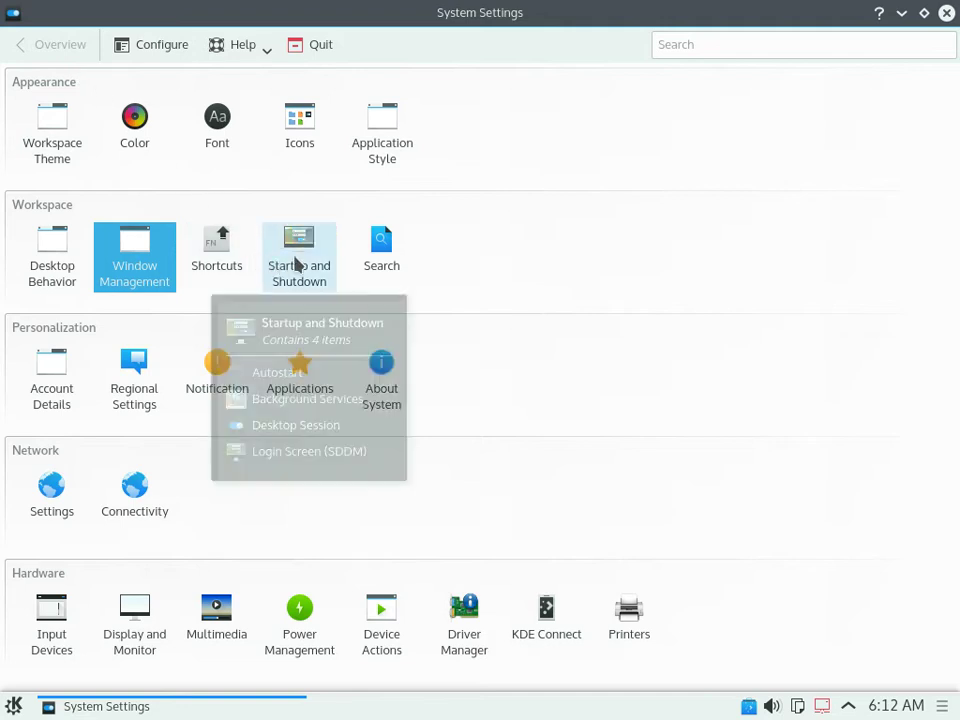
{"action": "mouse_move", "coordinate": [369, 262]}
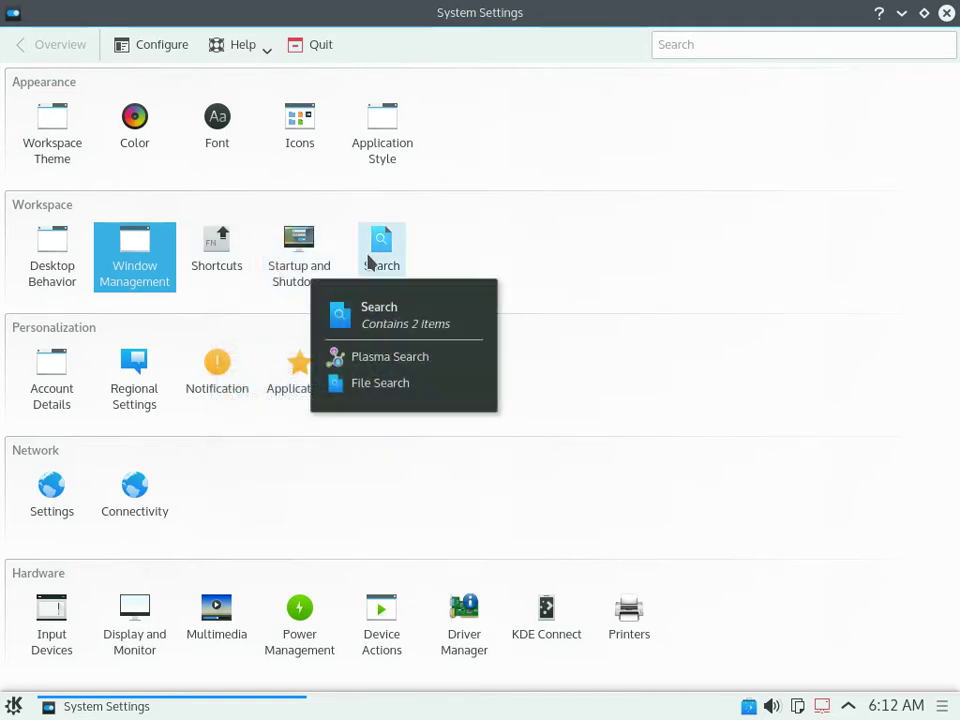
{"action": "left_click", "coordinate": [48, 374]}
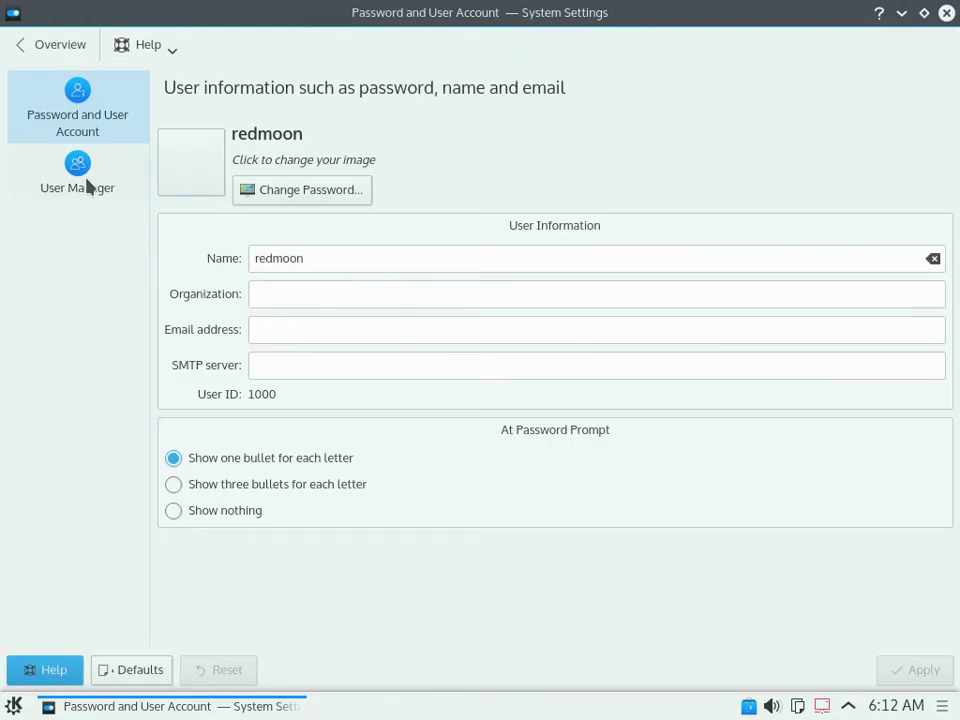
Visit User Manager, then the regional Formats and Date & Time pages, and return to overview.
{"action": "left_click", "coordinate": [87, 186]}
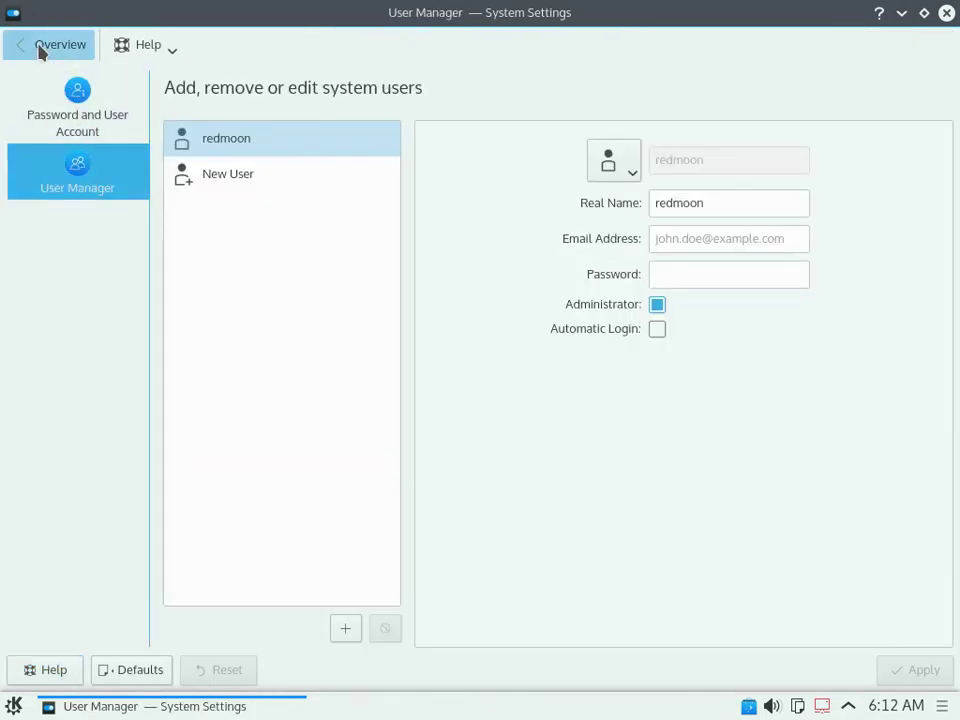
{"action": "left_click", "coordinate": [40, 47]}
{"action": "left_click", "coordinate": [136, 377]}
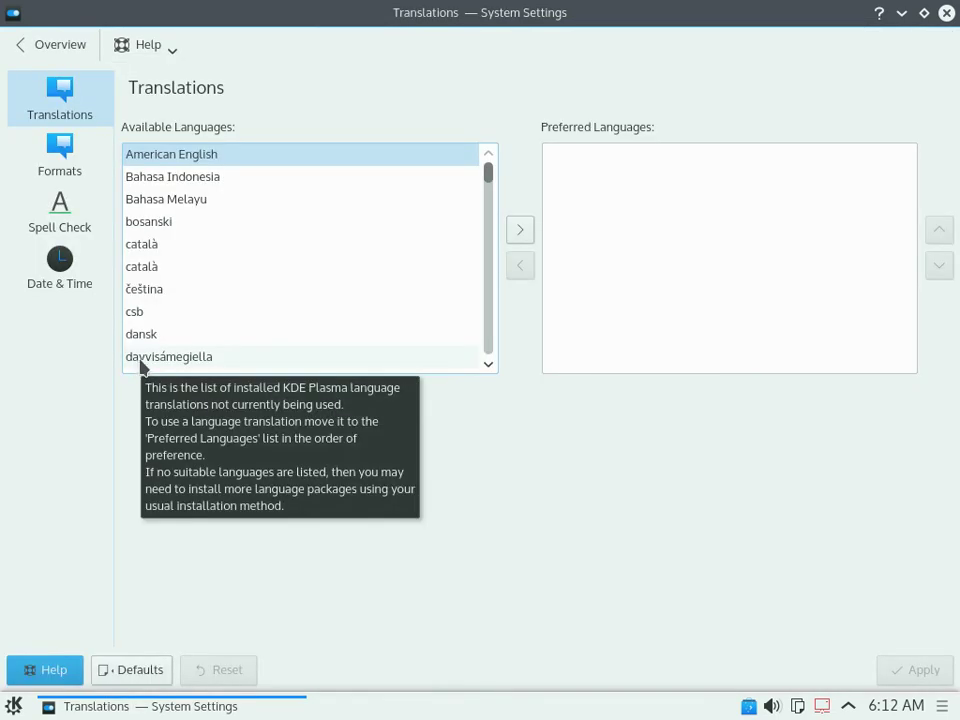
{"action": "left_click", "coordinate": [60, 154]}
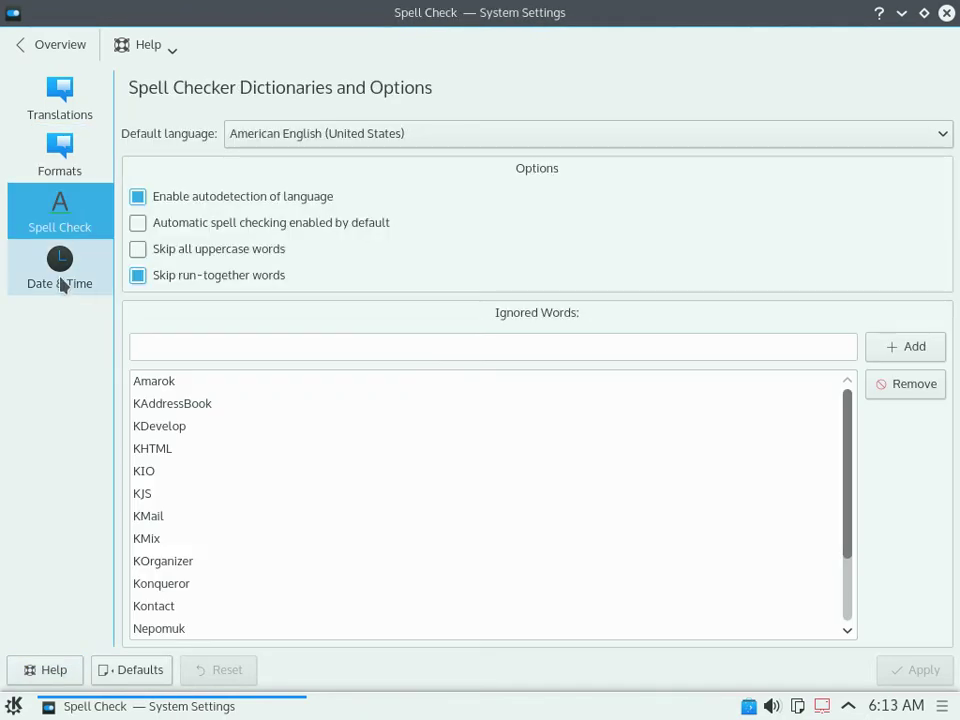
{"action": "left_click", "coordinate": [60, 272]}
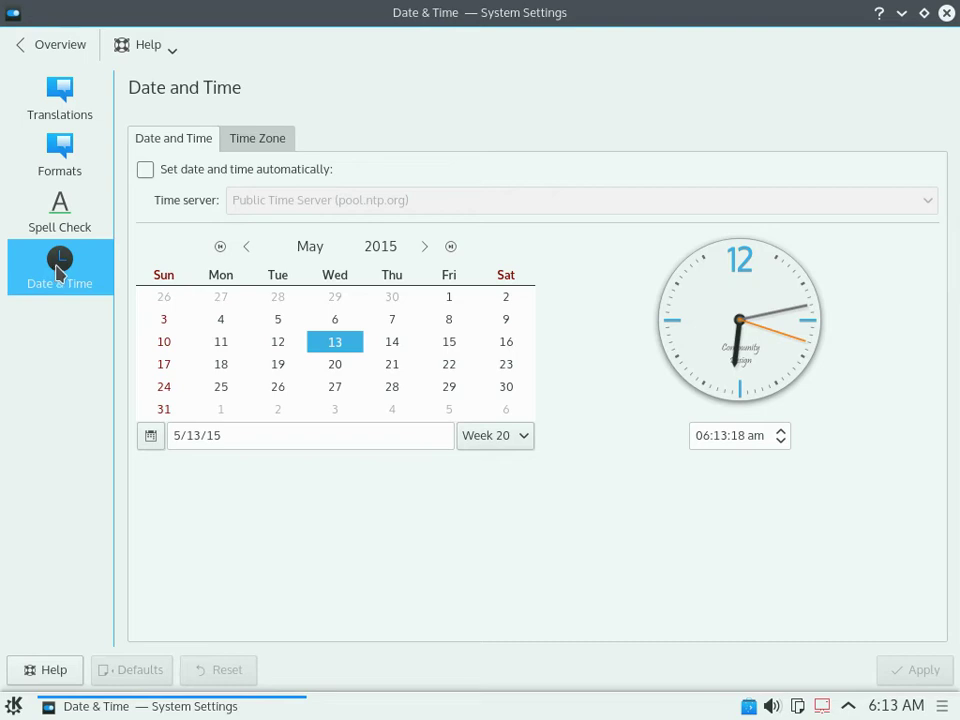
{"action": "left_click", "coordinate": [62, 50]}
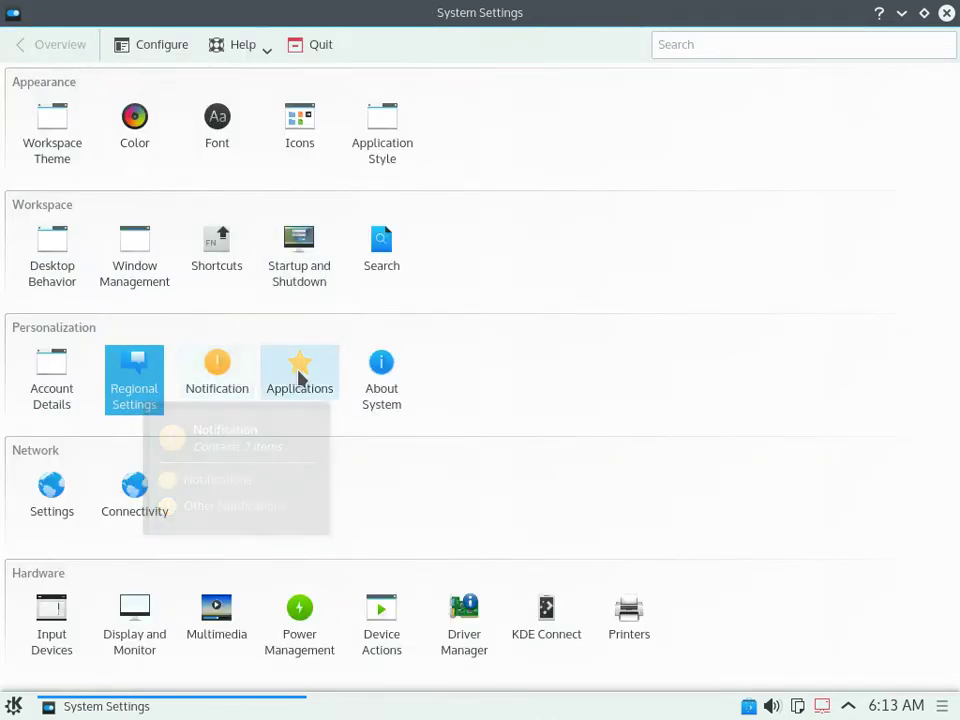
Check About System and the 1024x768 display configuration, then quit System Settings.
{"action": "mouse_move", "coordinate": [300, 377]}
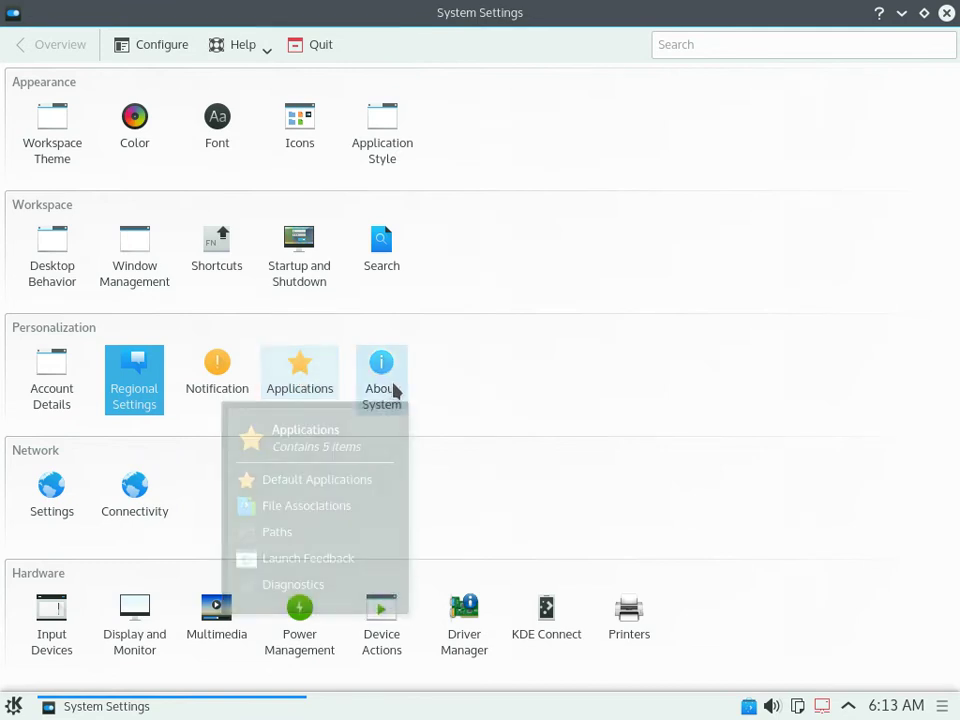
{"action": "left_click", "coordinate": [397, 391]}
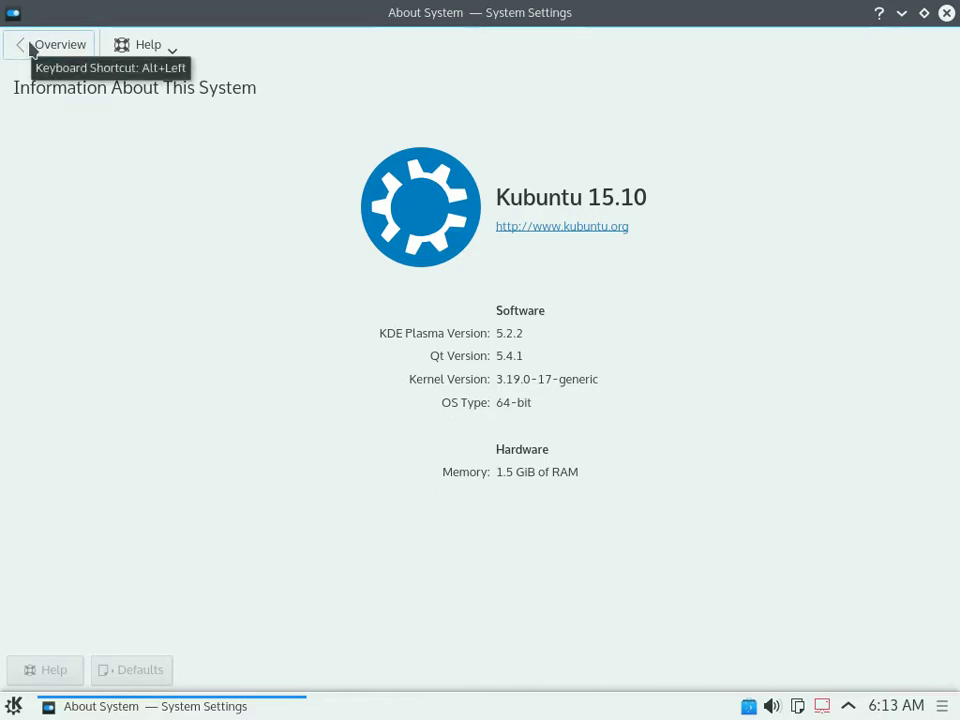
{"action": "left_click", "coordinate": [43, 44]}
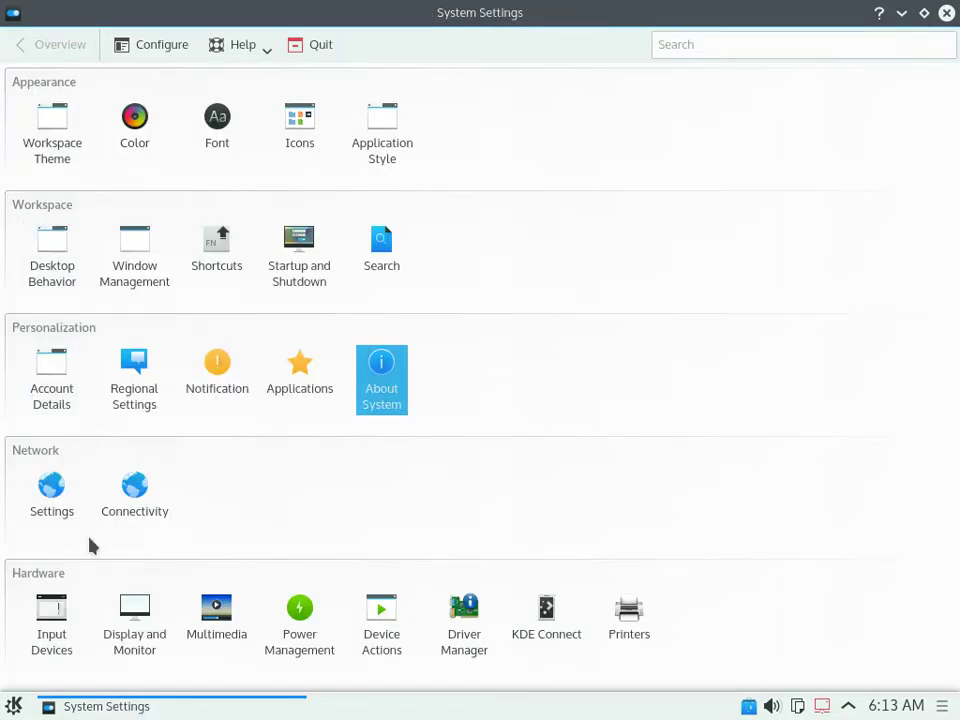
{"action": "left_click", "coordinate": [135, 625]}
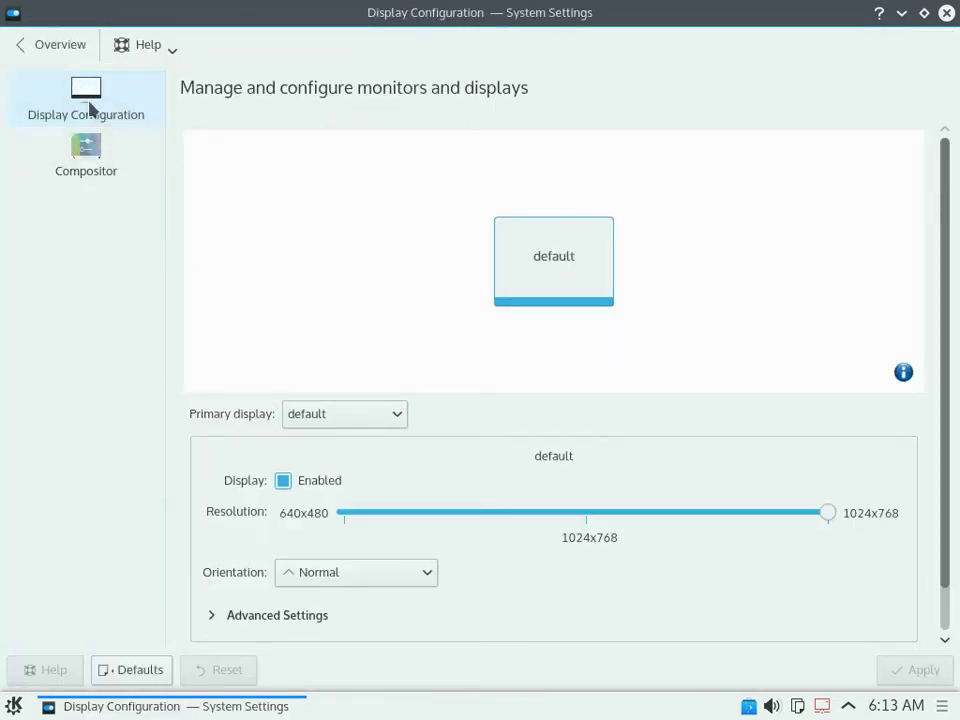
{"action": "left_click", "coordinate": [37, 44]}
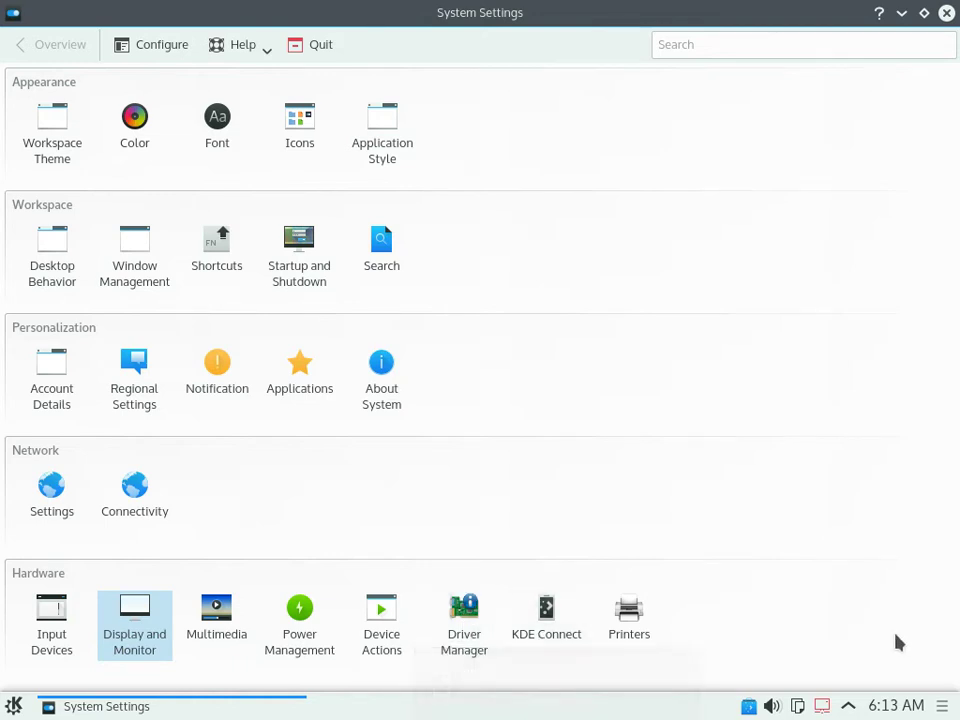
{"action": "left_click", "coordinate": [308, 46]}
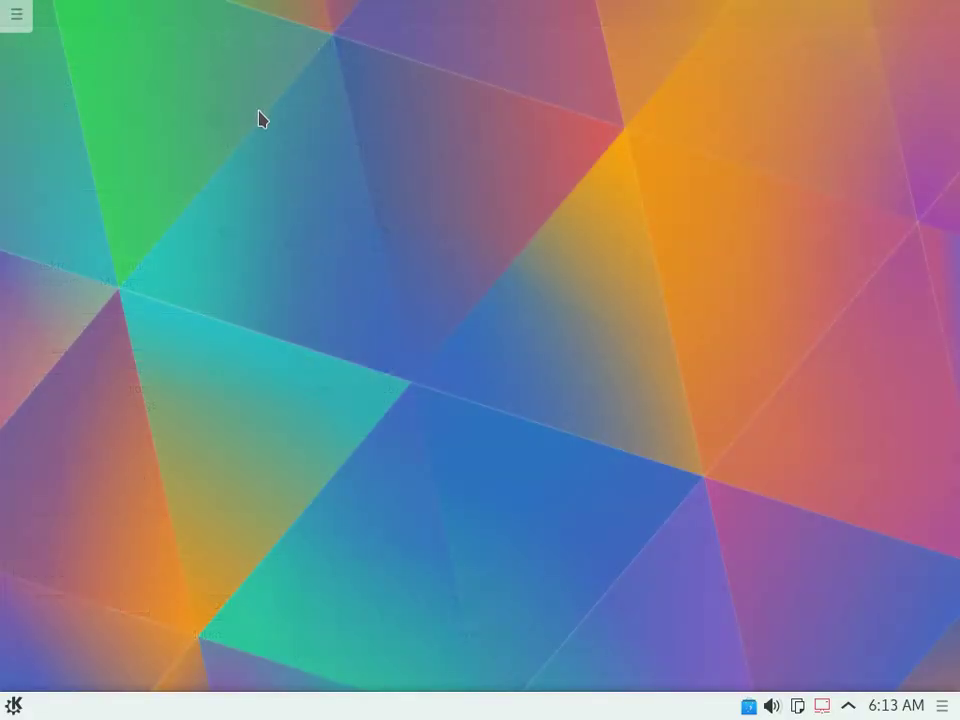
Open Dolphin and browse the home and Root folders in Compact and Details layouts.
{"action": "left_click", "coordinate": [16, 707]}
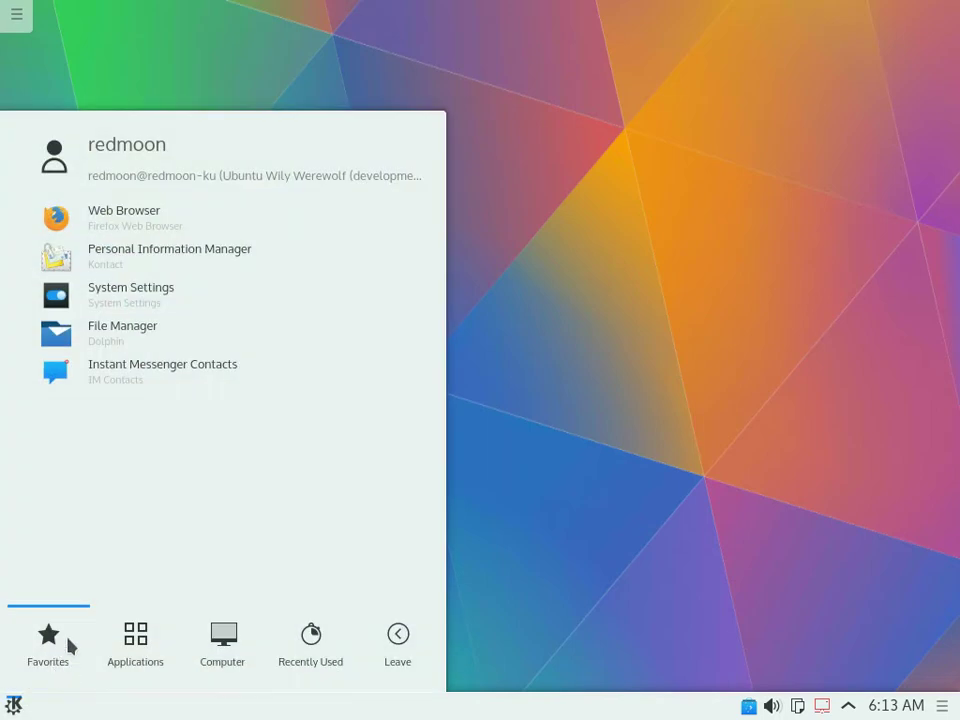
{"action": "left_click", "coordinate": [101, 336]}
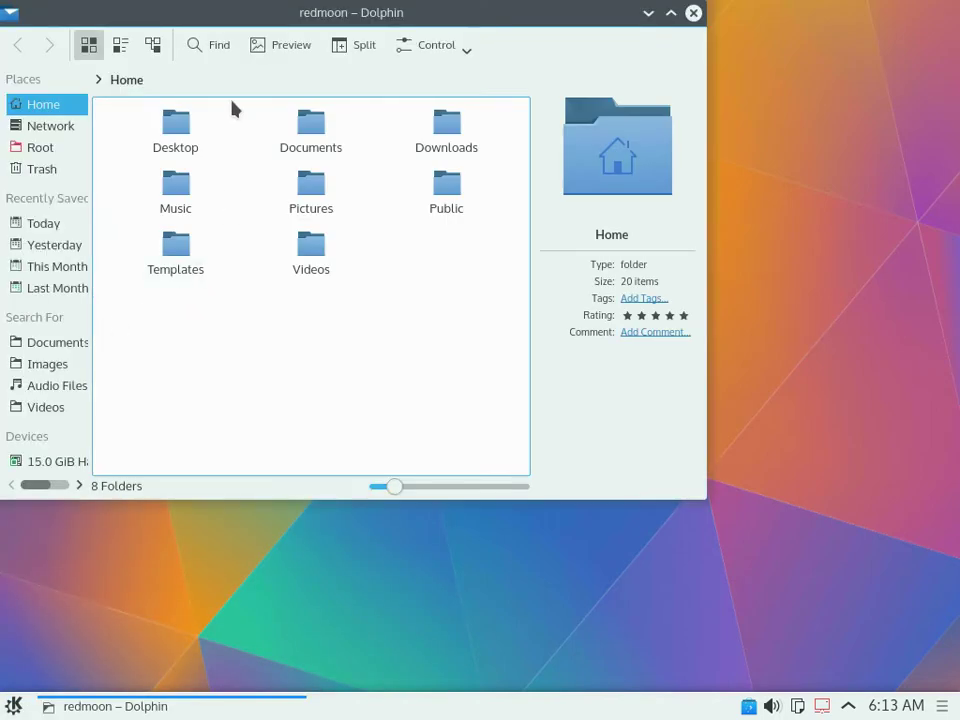
{"action": "left_click", "coordinate": [121, 44]}
{"action": "left_click", "coordinate": [152, 44]}
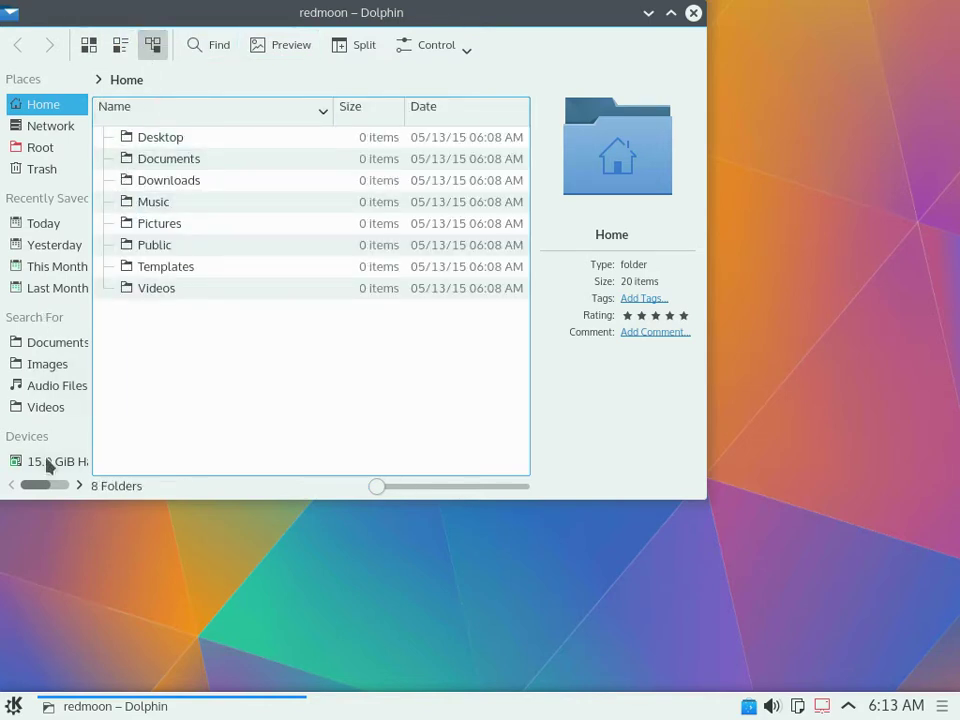
{"action": "left_click", "coordinate": [40, 147]}
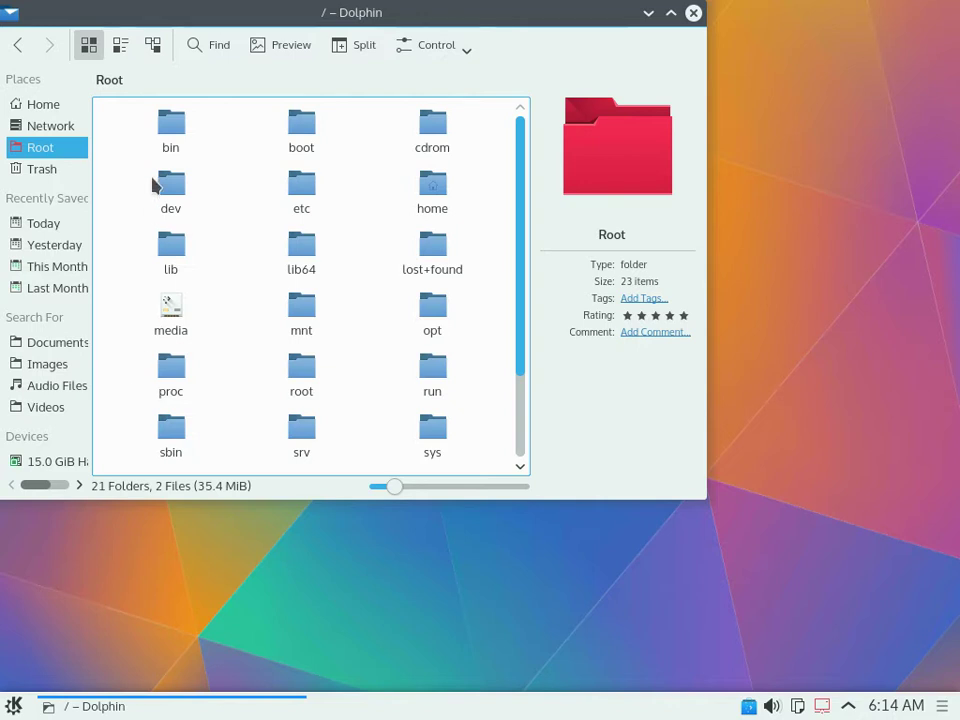
{"action": "left_click", "coordinate": [120, 45]}
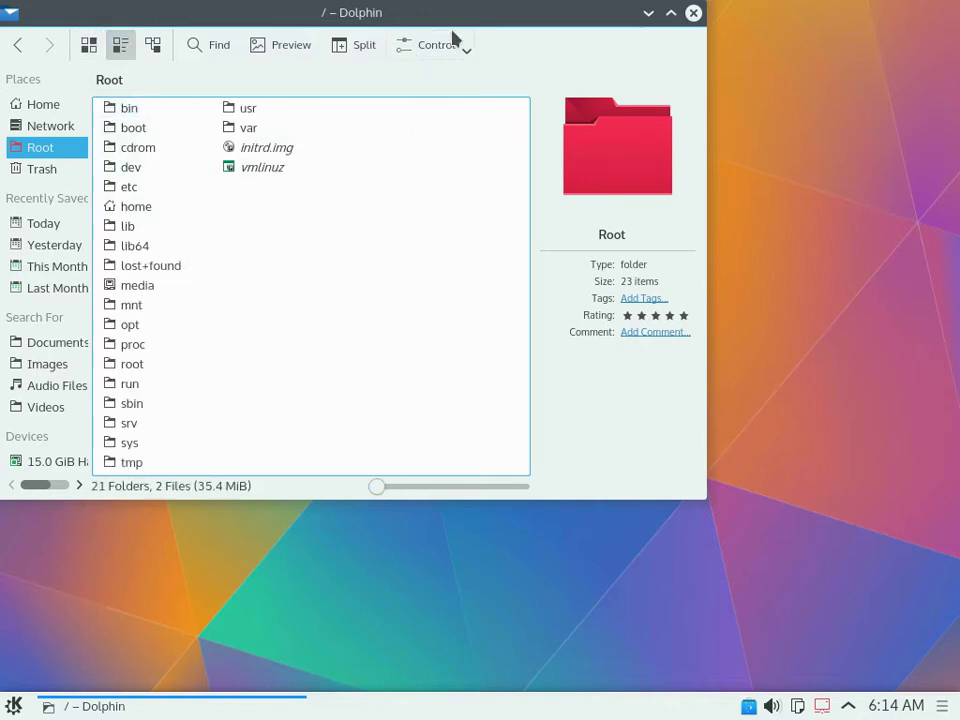
Close Dolphin and show the launcher's full application category list.
{"action": "left_click", "coordinate": [693, 13]}
{"action": "left_click", "coordinate": [12, 704]}
{"action": "left_click", "coordinate": [137, 646]}
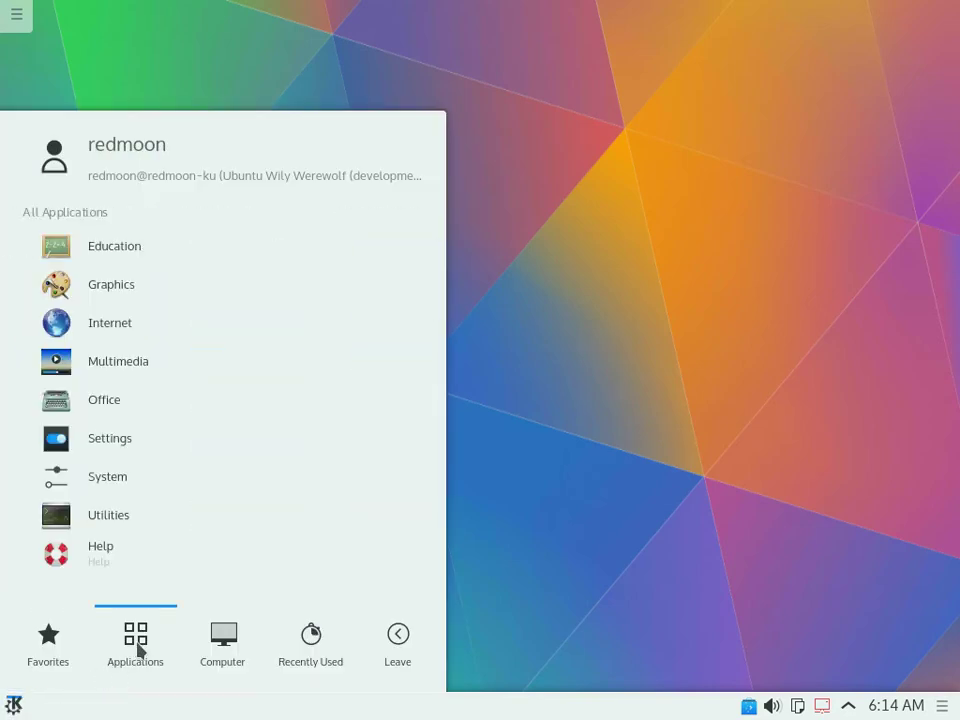
{"action": "left_click", "coordinate": [107, 252]}
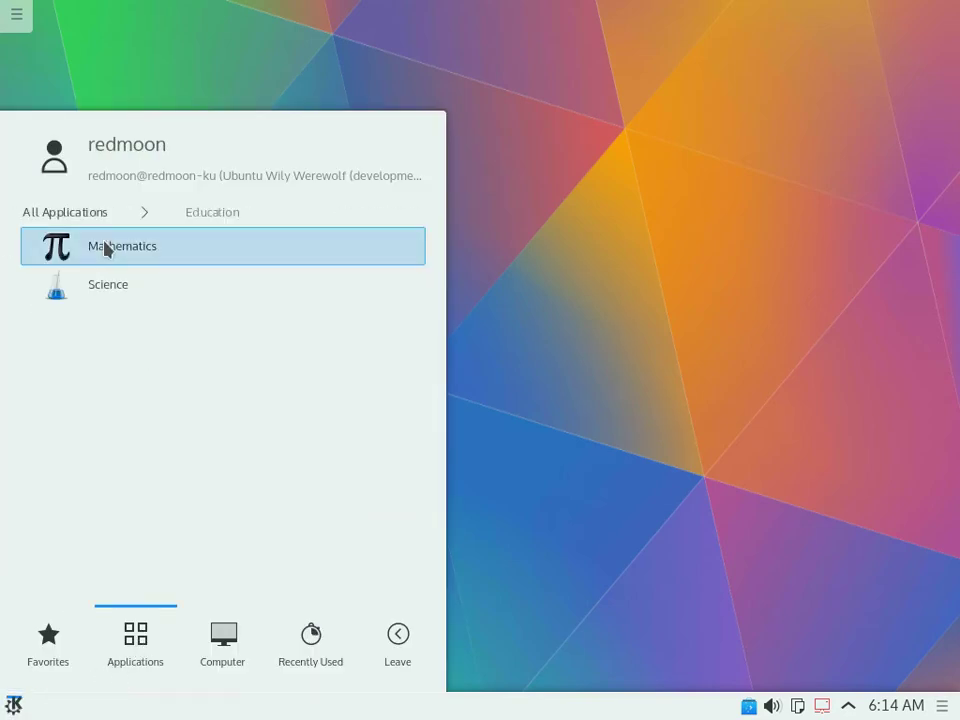
{"action": "left_click", "coordinate": [80, 215]}
{"action": "left_click", "coordinate": [101, 298]}
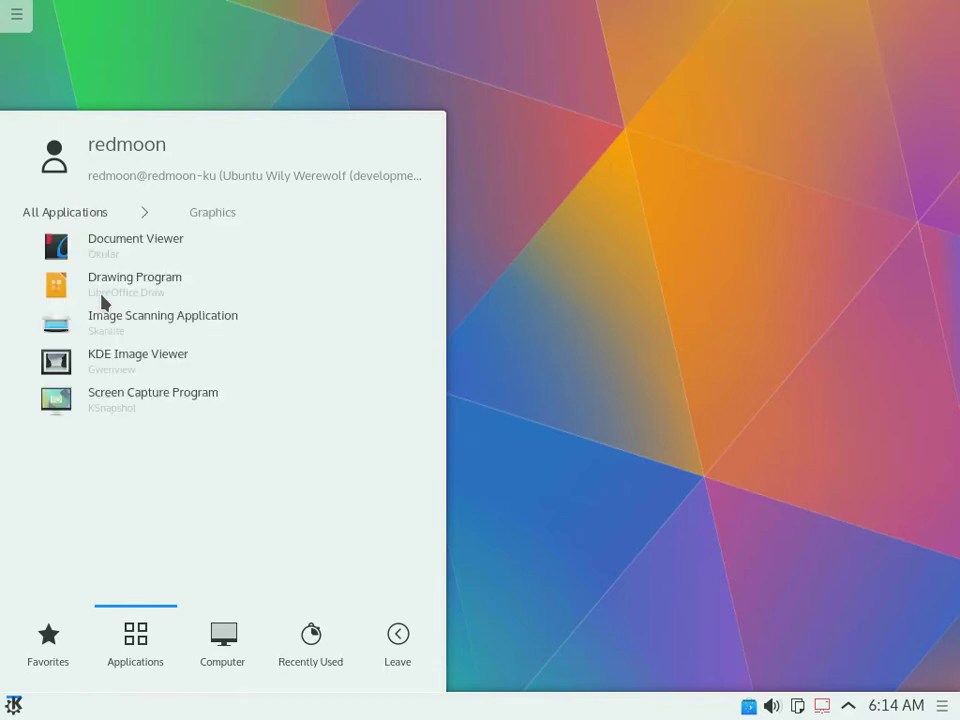
{"action": "key", "text": "Left"}
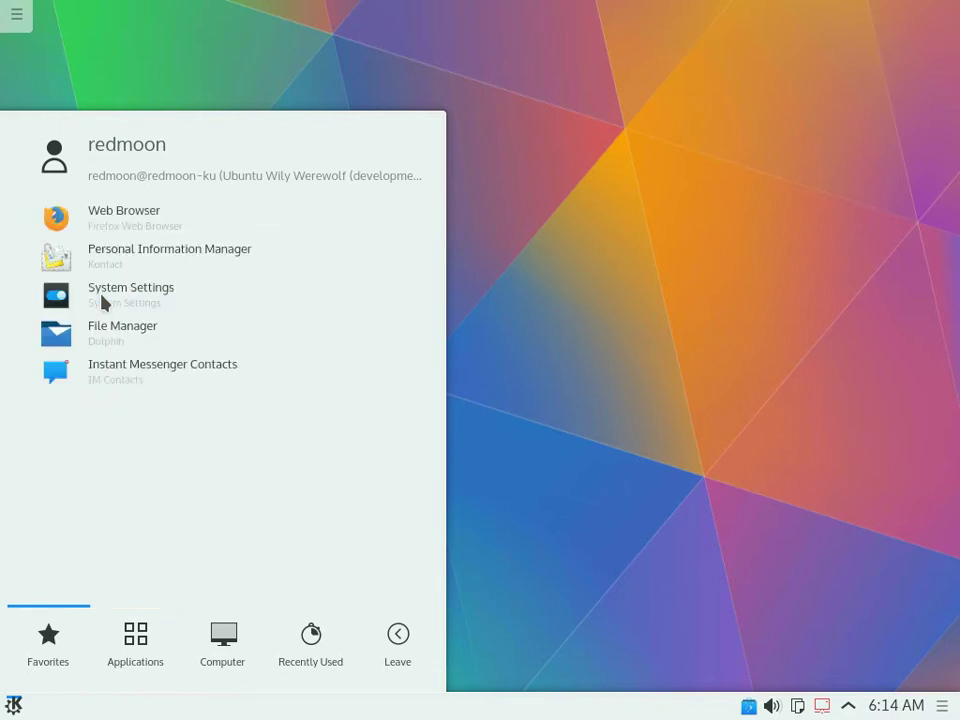
{"action": "left_click", "coordinate": [137, 646]}
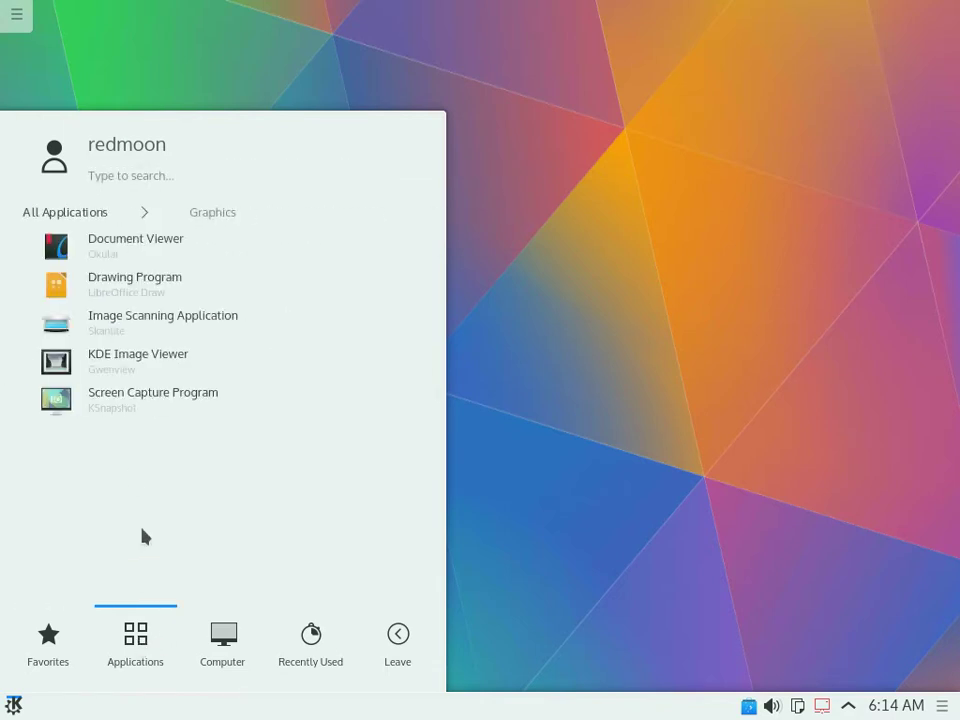
{"action": "left_click", "coordinate": [84, 214]}
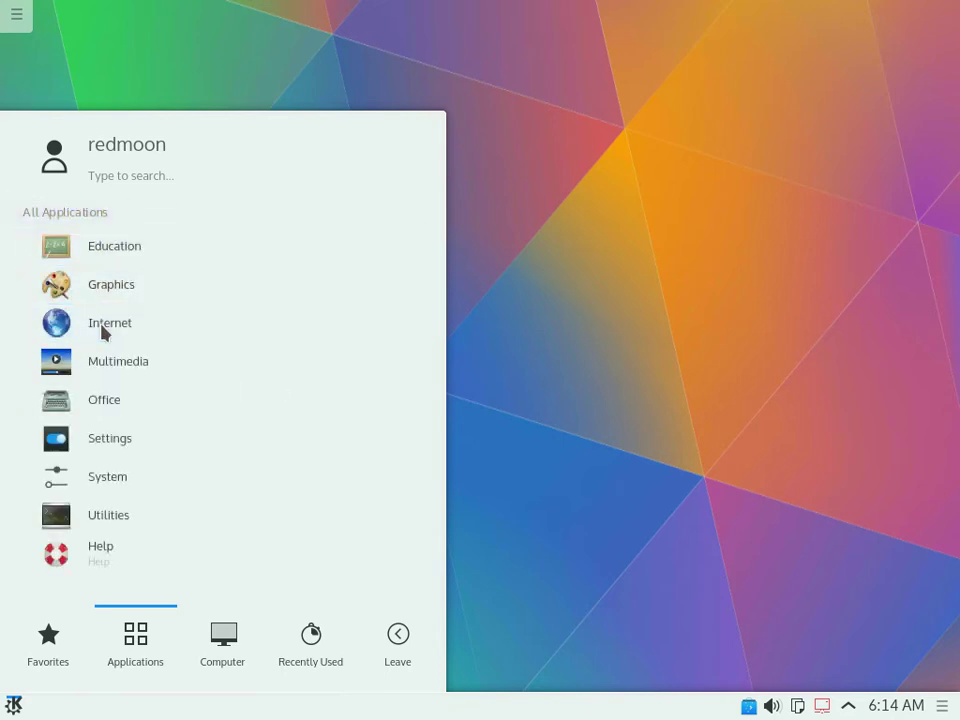
{"action": "left_click", "coordinate": [104, 330]}
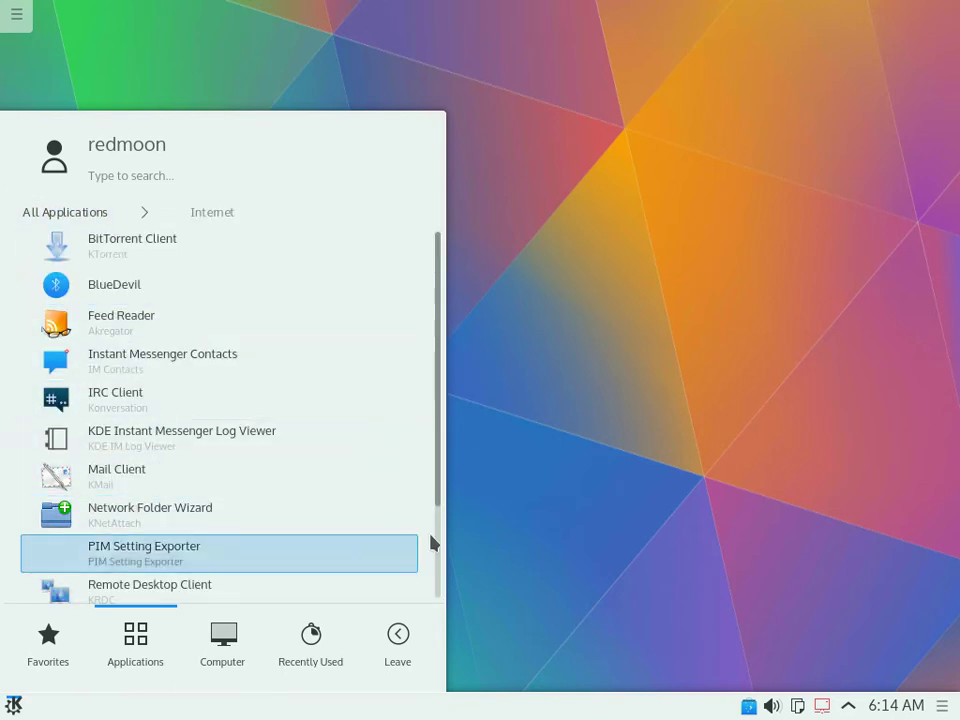
{"action": "scroll", "coordinate": [436, 568], "scroll_direction": "down", "scroll_amount": 2}
{"action": "left_click", "coordinate": [70, 214]}
{"action": "left_click", "coordinate": [112, 362]}
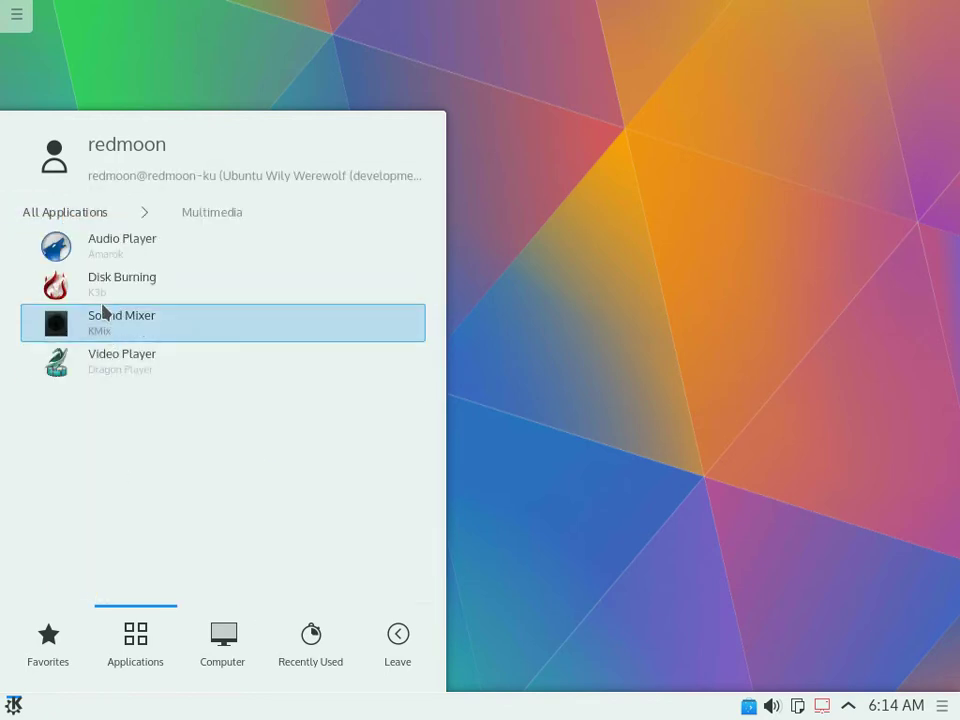
{"action": "left_click", "coordinate": [78, 216]}
{"action": "left_click", "coordinate": [104, 404]}
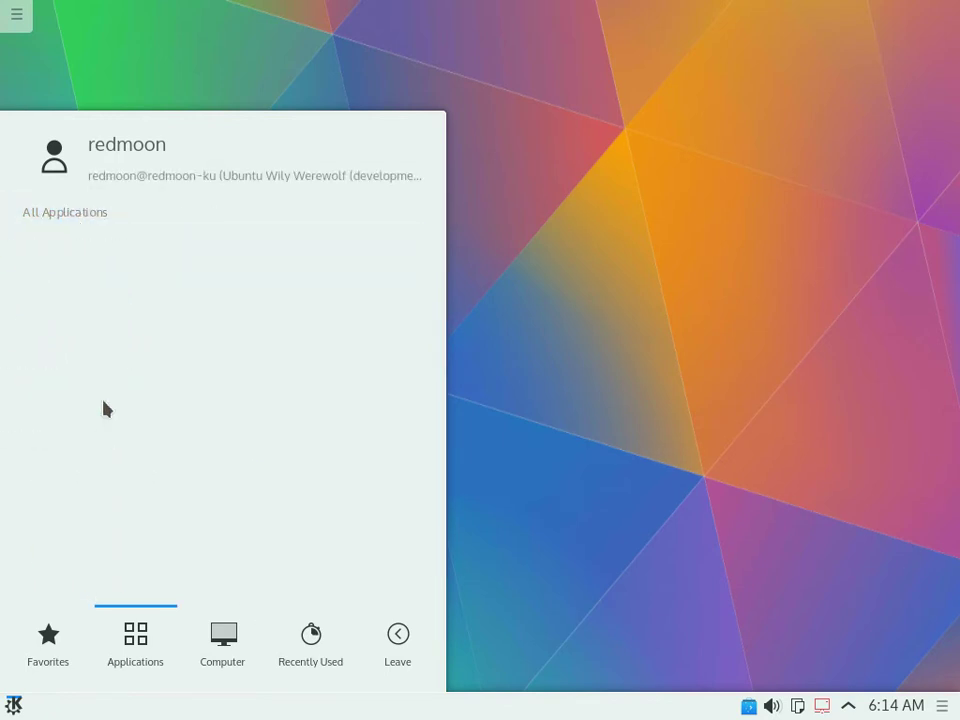
{"action": "key", "text": "Down"}
{"action": "key", "text": "Down"}
{"action": "key", "text": "Down"}
{"action": "key", "text": "Down"}
{"action": "key", "text": "Down"}
{"action": "key", "text": "Down"}
{"action": "key", "text": "Down"}
{"action": "key", "text": "Down"}
{"action": "key", "text": "Down"}
{"action": "key", "text": "Down"}
{"action": "key", "text": "Down"}
{"action": "key", "text": "Down"}
{"action": "key", "text": "Down"}
{"action": "key", "text": "Down"}
{"action": "key", "text": "Down"}
{"action": "key", "text": "Down"}
{"action": "key", "text": "Down"}
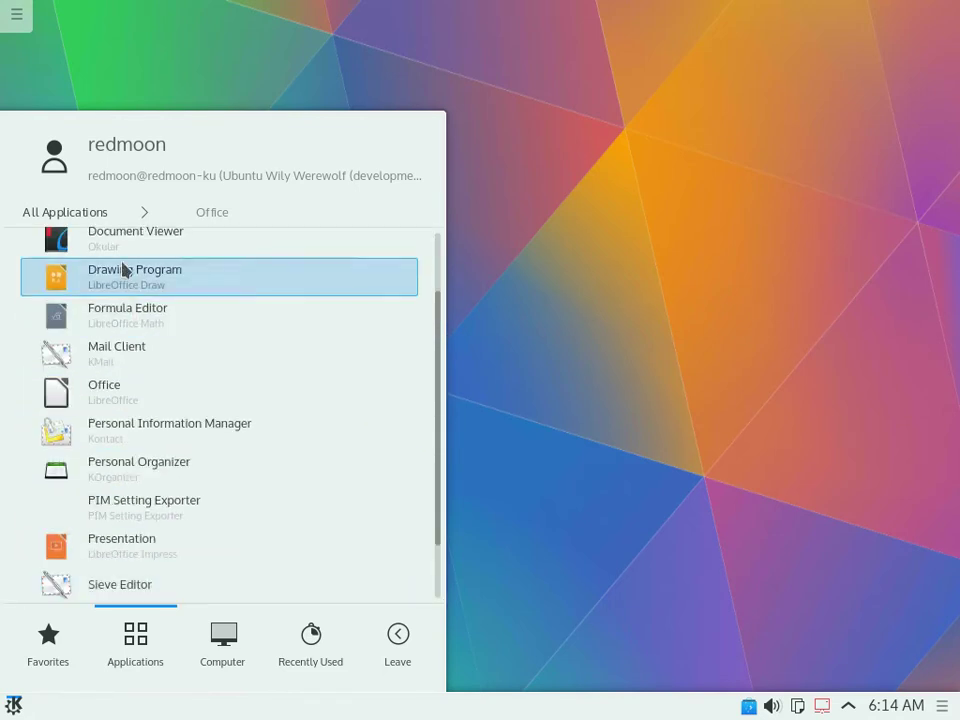
{"action": "left_click", "coordinate": [88, 218]}
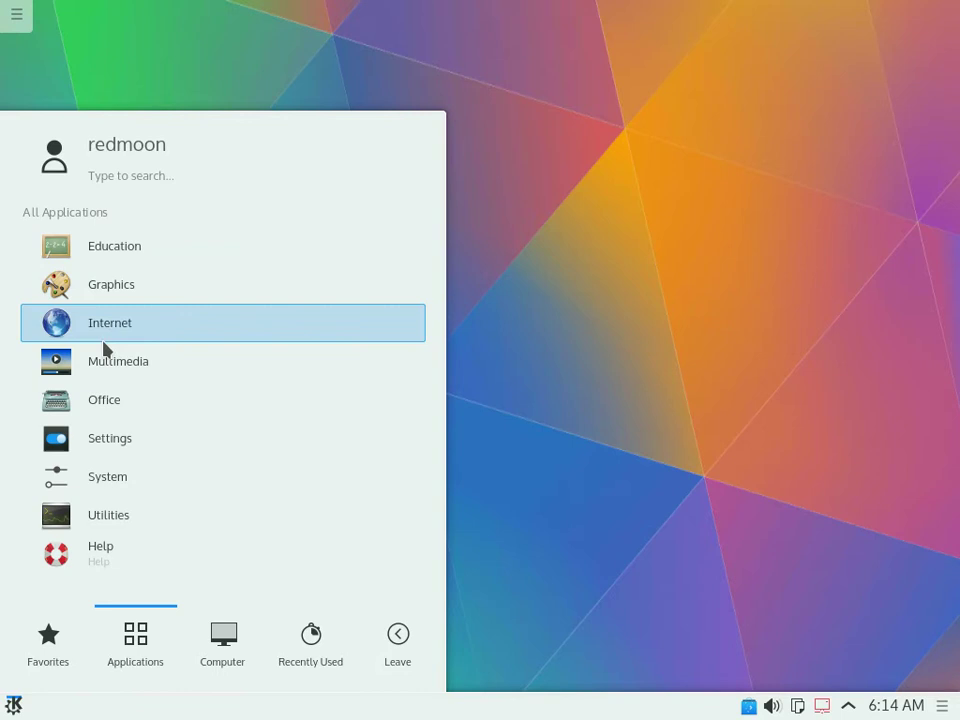
{"action": "left_click", "coordinate": [109, 440]}
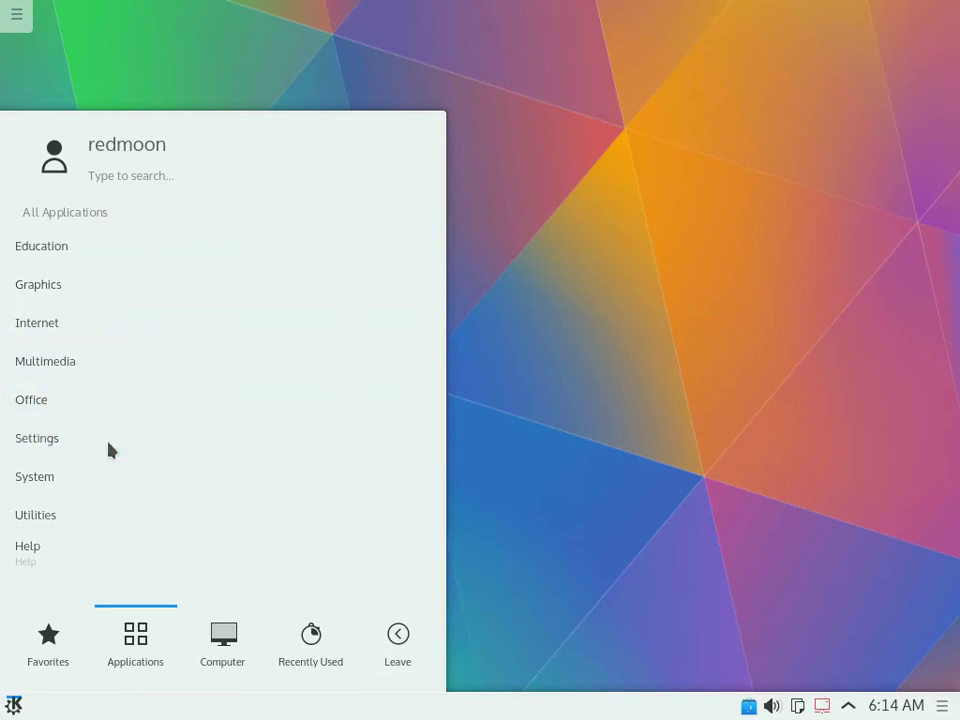
{"action": "left_click", "coordinate": [90, 219]}
{"action": "left_click", "coordinate": [116, 514]}
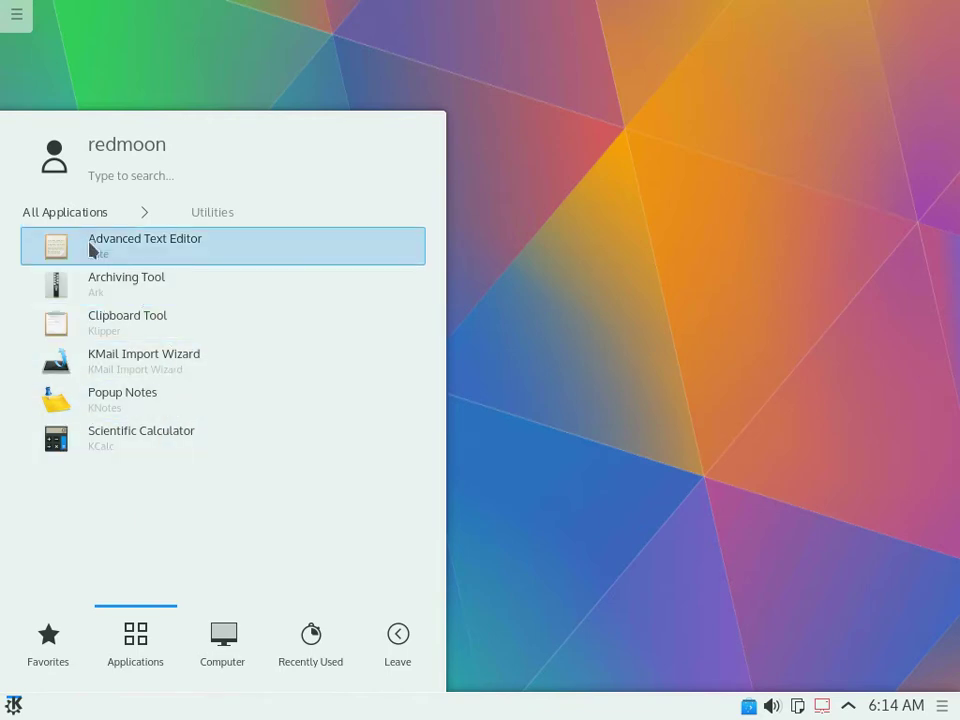
{"action": "left_click", "coordinate": [64, 218]}
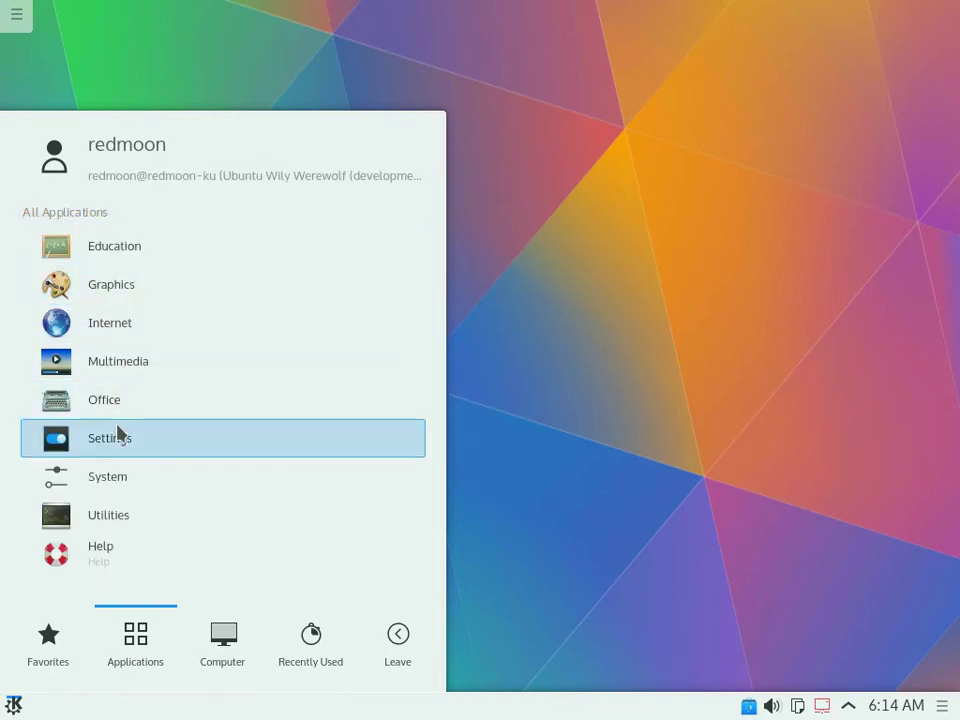
Add Software Center from the System category to Kickoff's Favorites.
{"action": "left_click", "coordinate": [107, 478]}
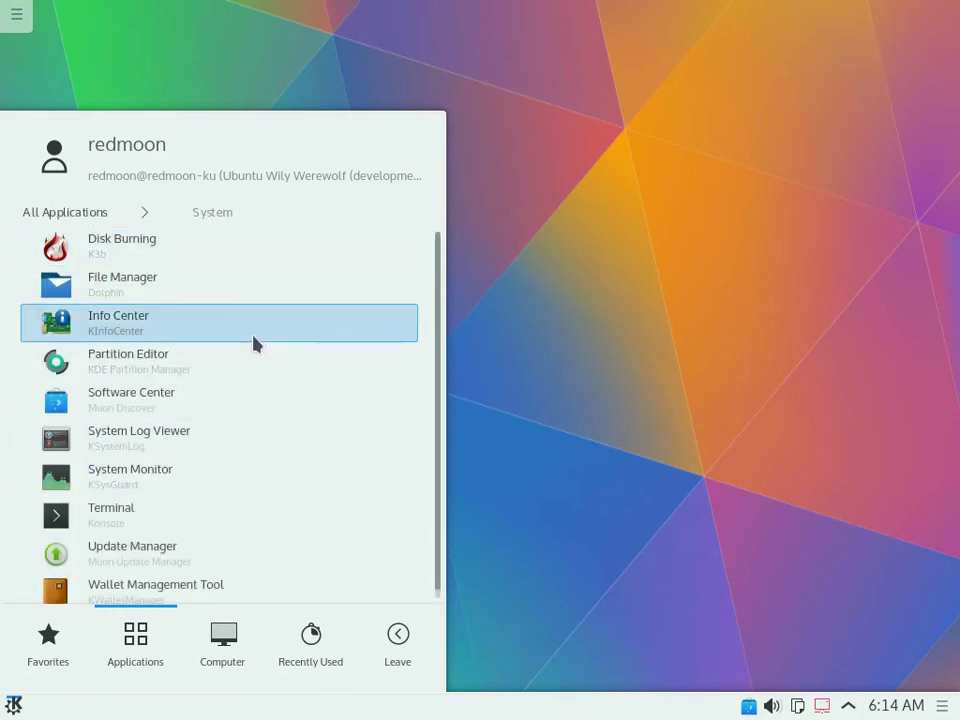
{"action": "right_click", "coordinate": [123, 409]}
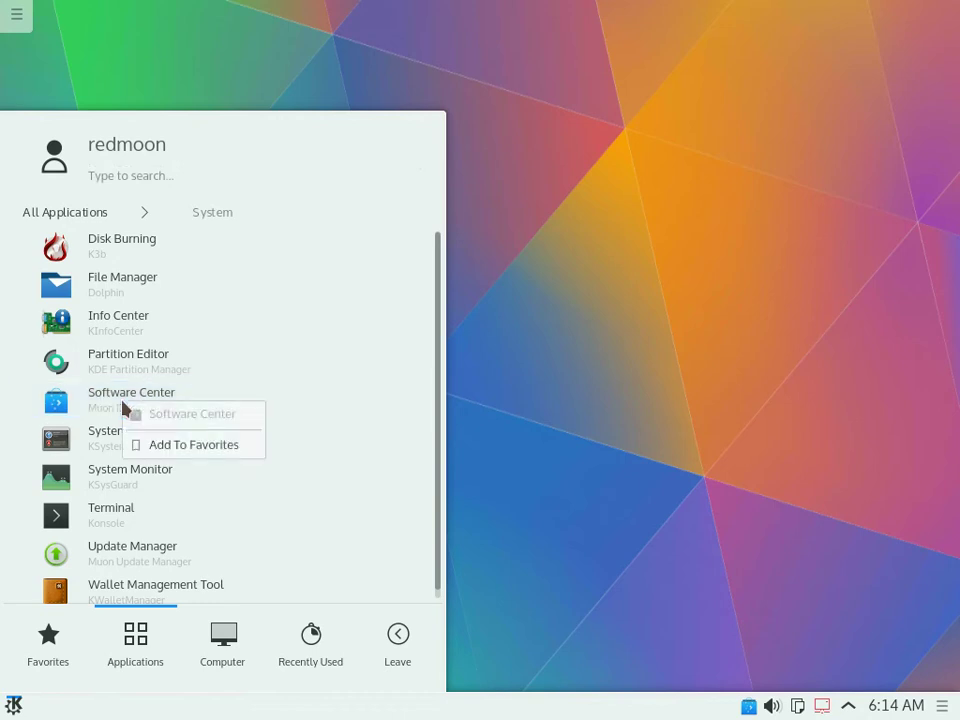
{"action": "left_click", "coordinate": [182, 448]}
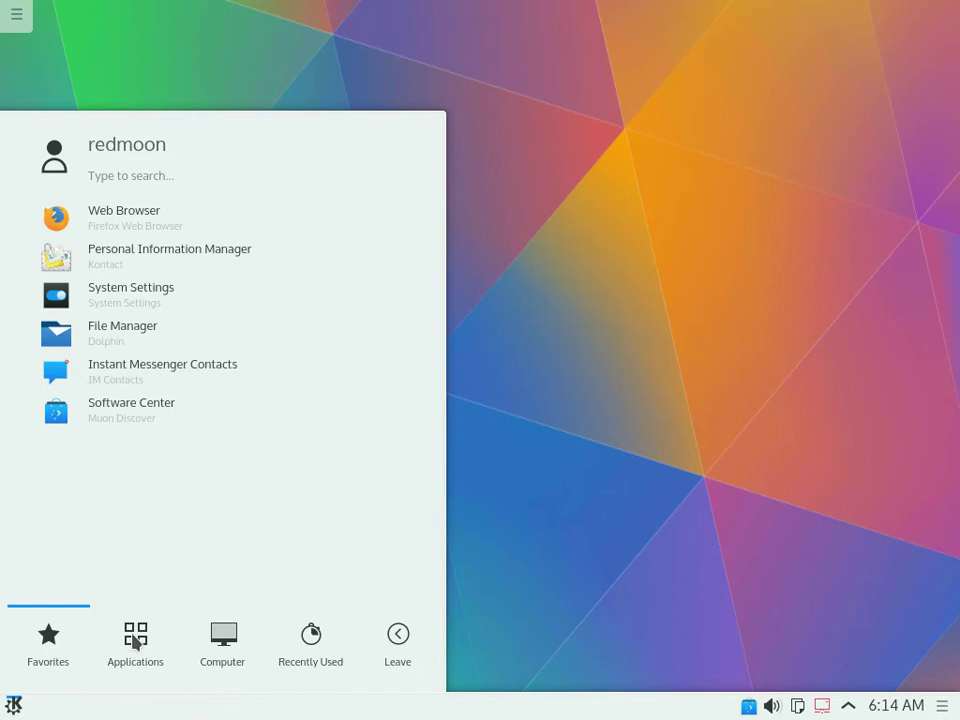
{"action": "left_click", "coordinate": [135, 641]}
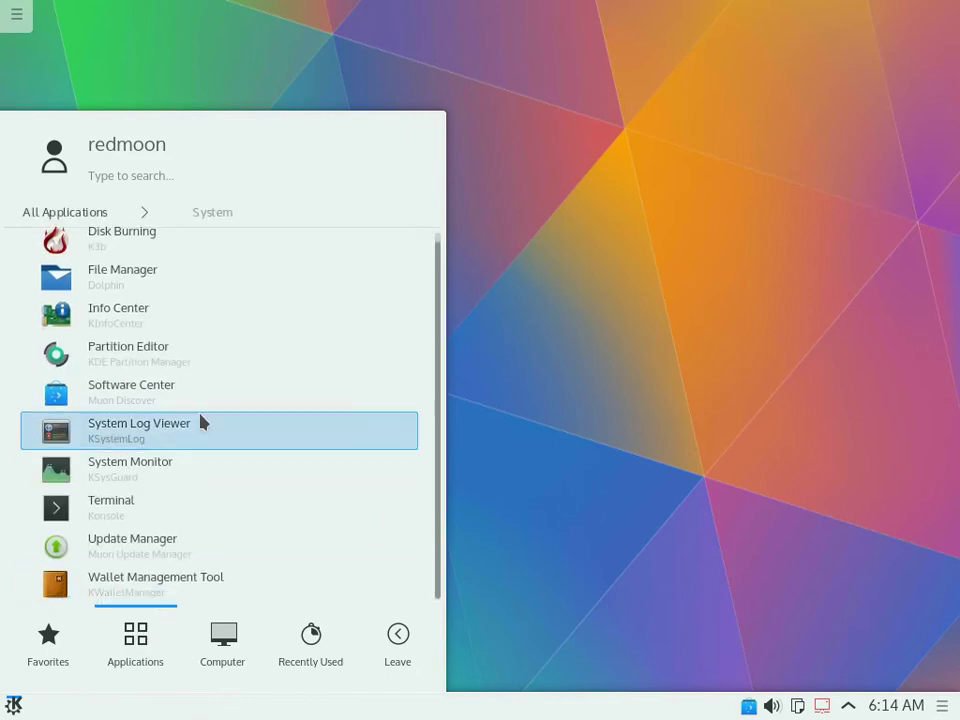
Add System Log Viewer to Favorites, then launch System Monitor from the System category.
{"action": "right_click", "coordinate": [131, 445]}
{"action": "left_click", "coordinate": [159, 487]}
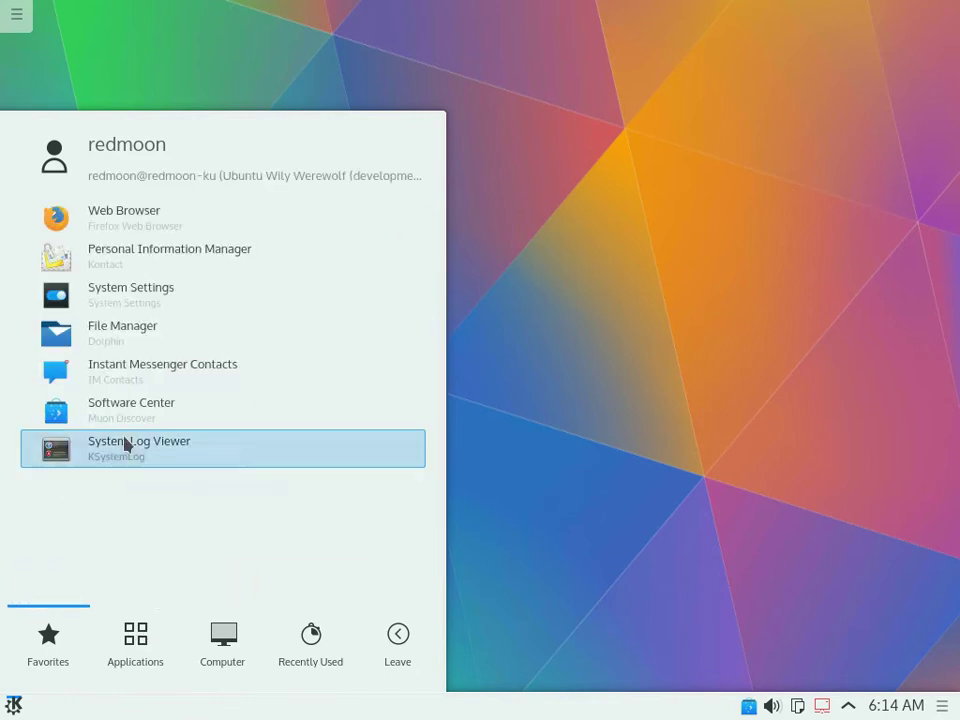
{"action": "left_click", "coordinate": [133, 641]}
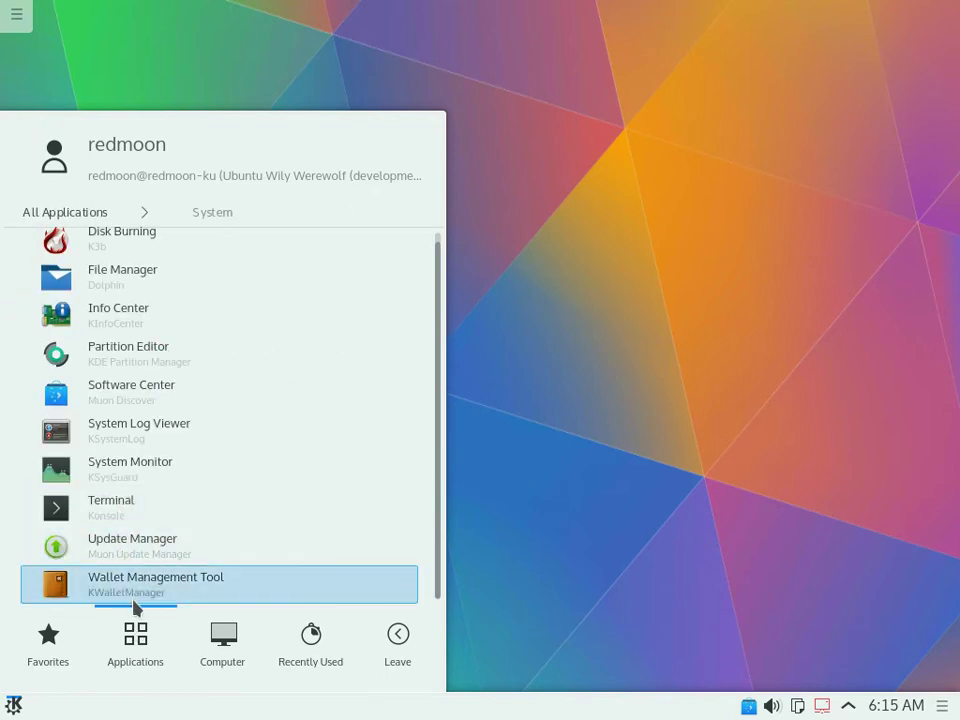
{"action": "left_click", "coordinate": [124, 469]}
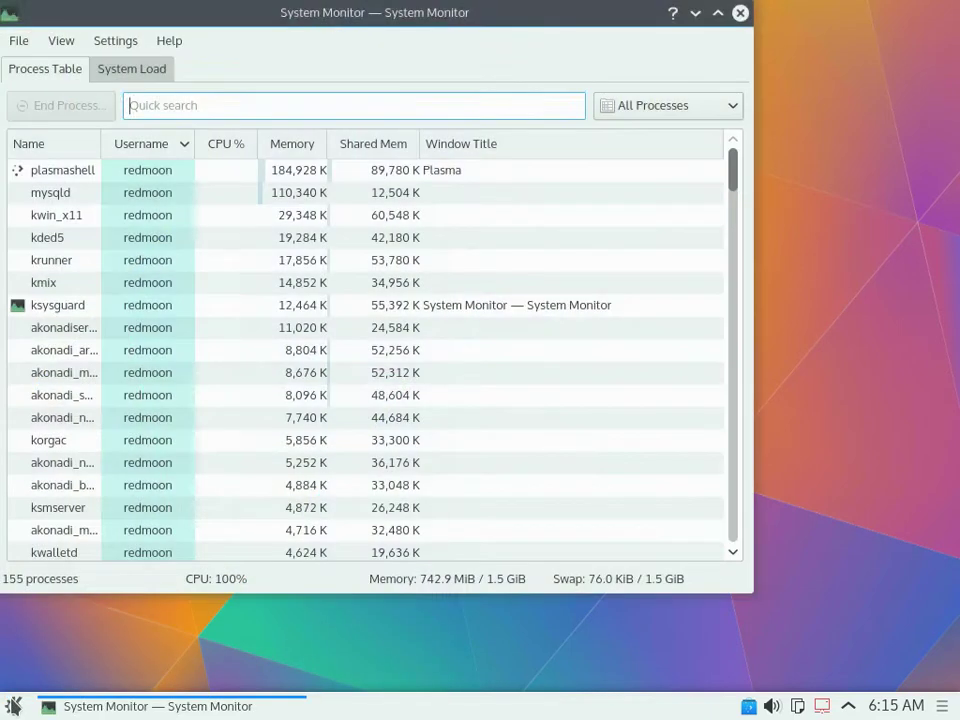
Run Update Manager from Applications > System to confirm software is up to date, then quit it.
{"action": "left_click", "coordinate": [36, 704]}
{"action": "left_click", "coordinate": [140, 652]}
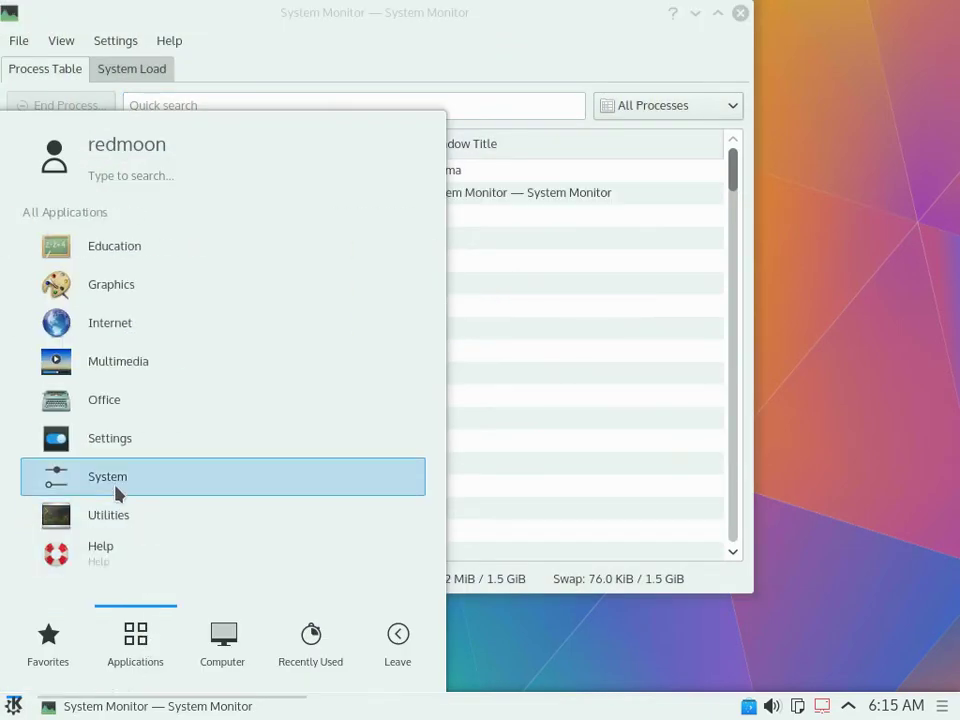
{"action": "left_click", "coordinate": [118, 478]}
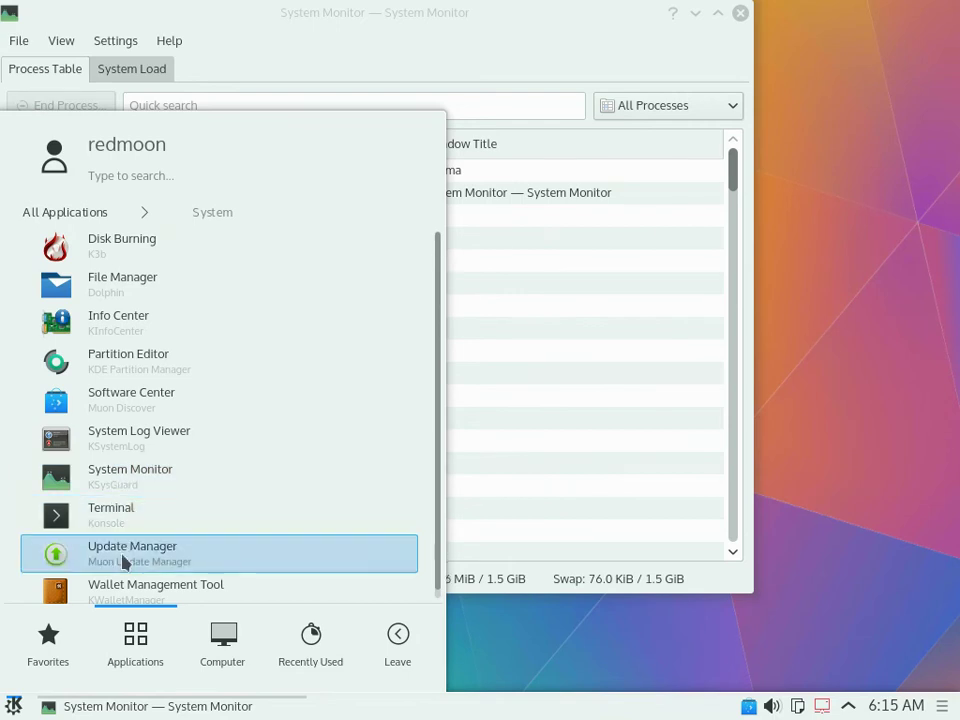
{"action": "left_click", "coordinate": [122, 561]}
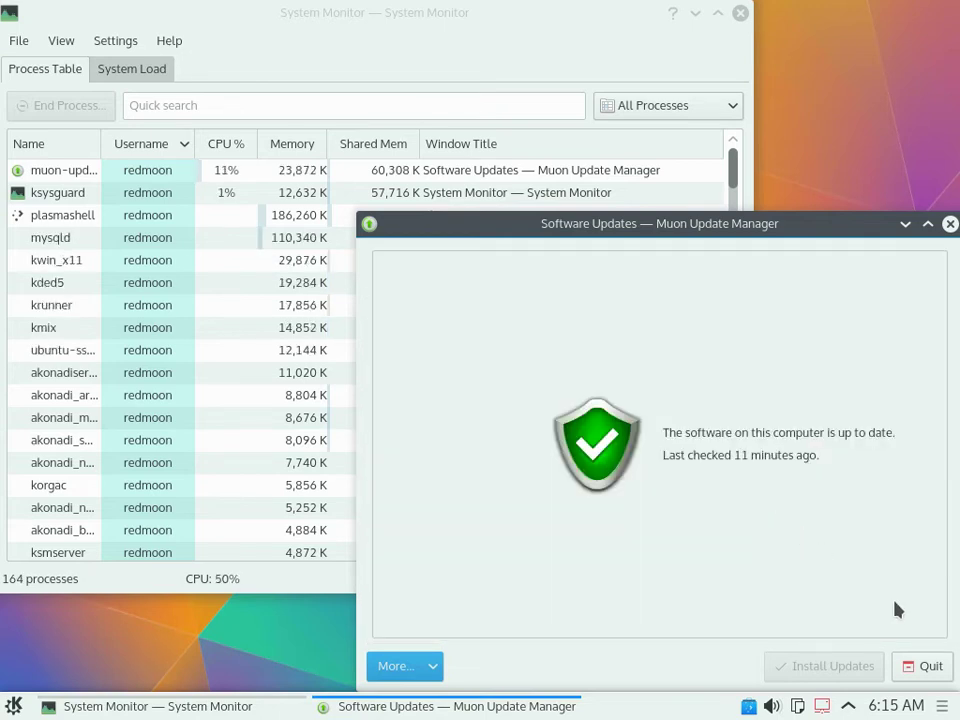
{"action": "left_click", "coordinate": [921, 667]}
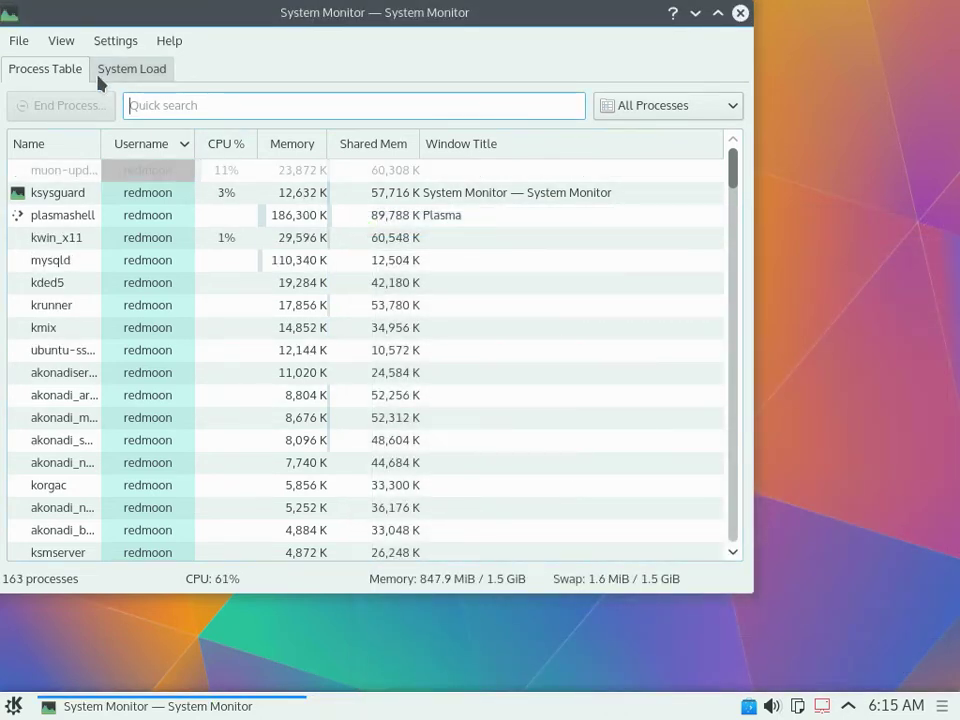
Show System Monitor's System Load history graphs and move its window down and right.
{"action": "left_click", "coordinate": [118, 76]}
{"action": "left_click_drag", "start_coordinate": [166, 12], "coordinate": [373, 92]}
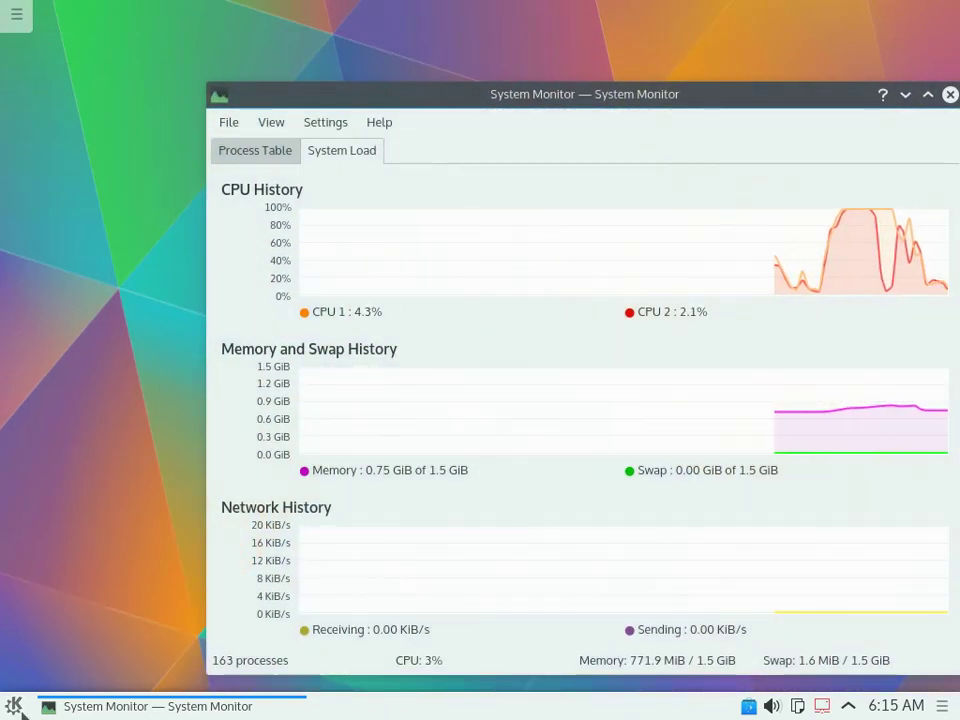
{"action": "left_click", "coordinate": [15, 705]}
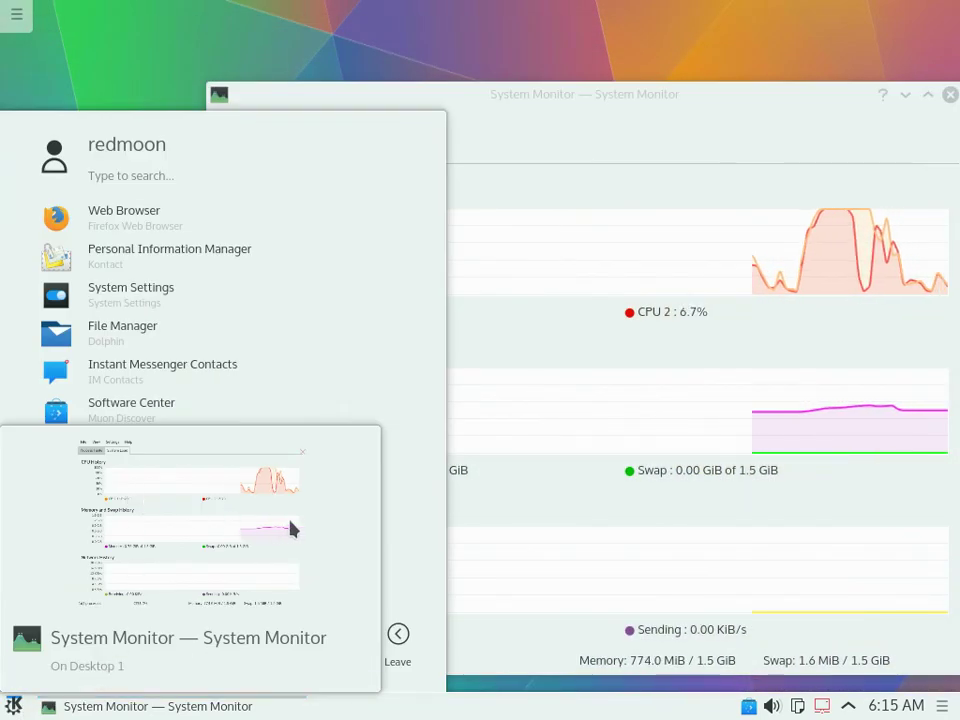
{"action": "left_click", "coordinate": [141, 649]}
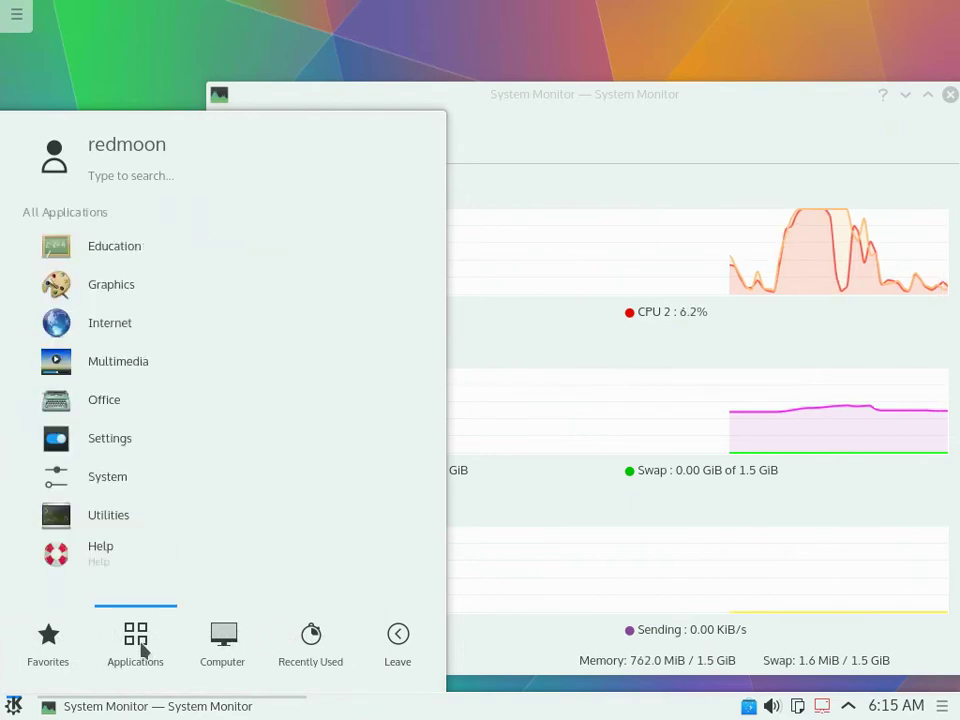
{"action": "left_click", "coordinate": [95, 476]}
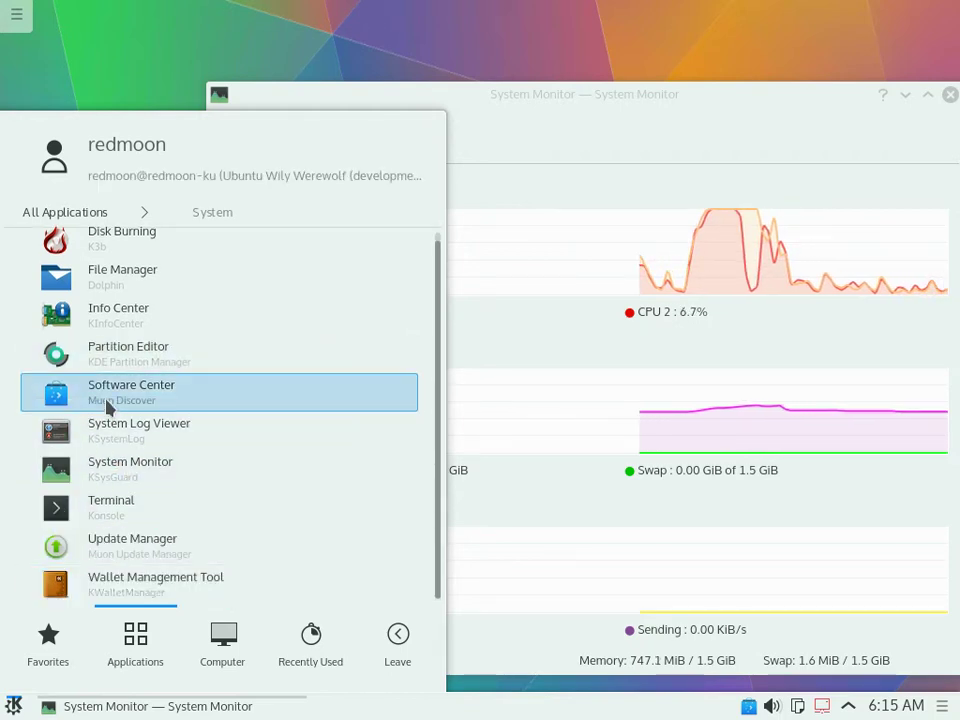
Start Partition Editor with the root password, select /dev/sda1, then minimise it.
{"action": "left_click", "coordinate": [114, 355]}
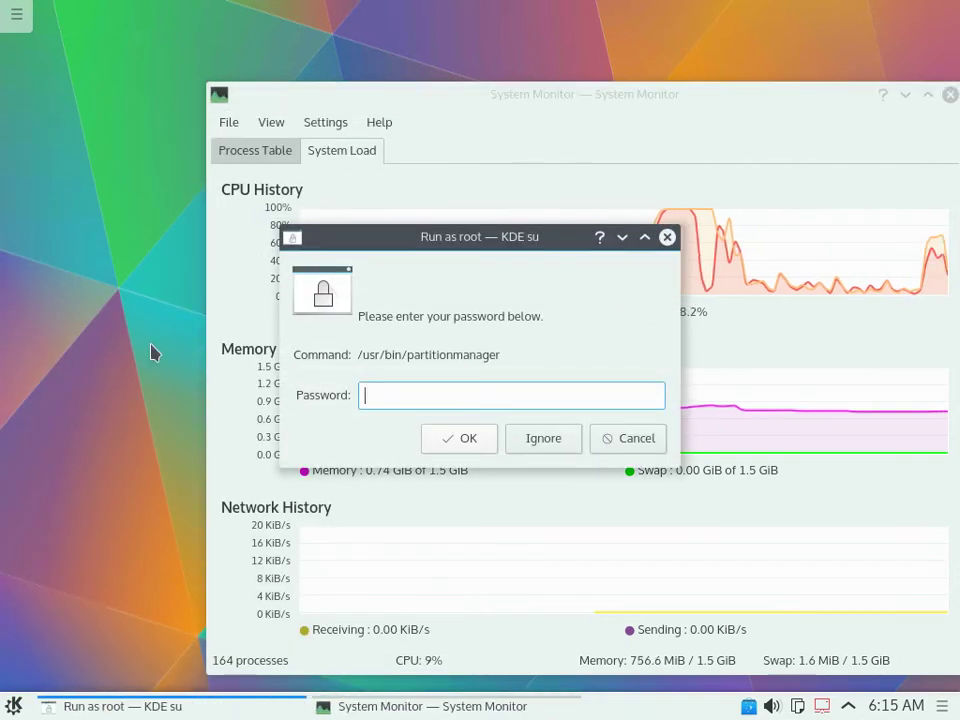
{"action": "type", "text": "*******"}
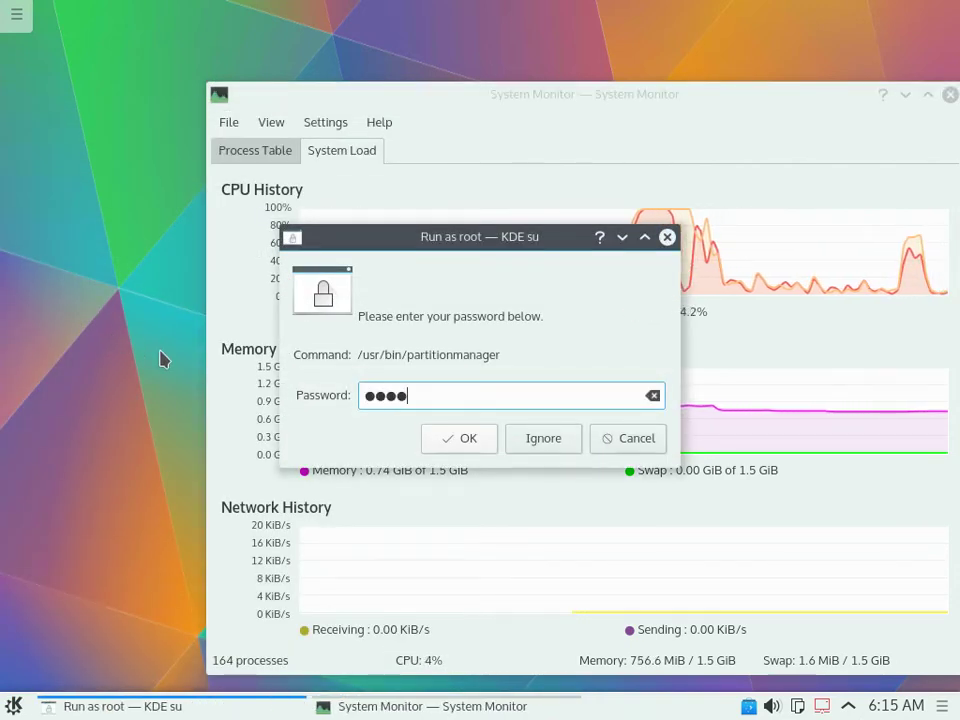
{"action": "type", "text": "********"}
{"action": "key", "text": "Return"}
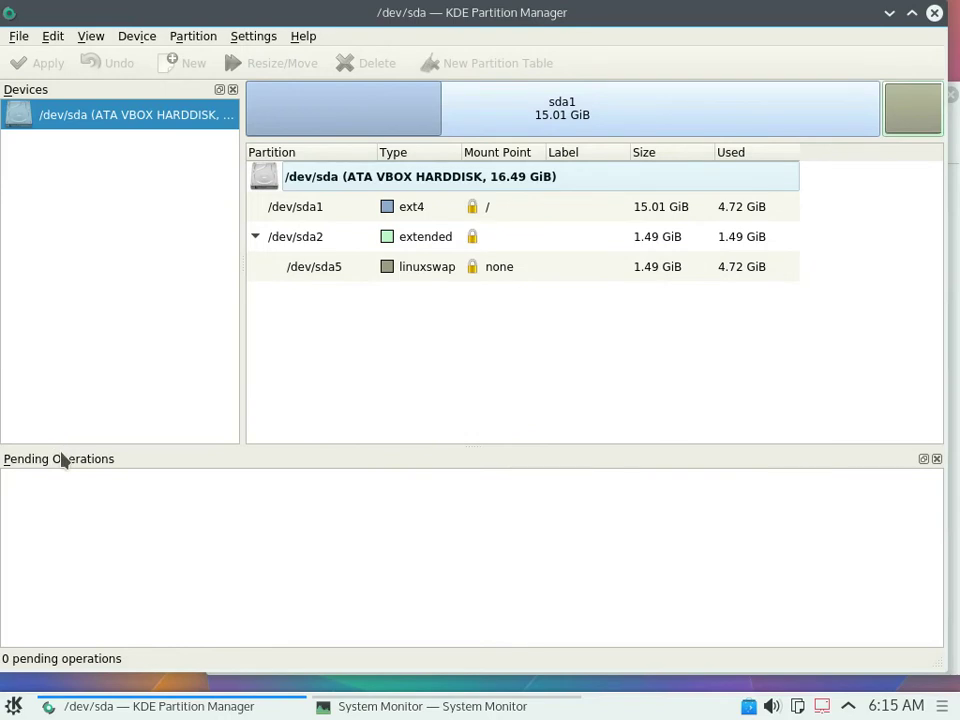
{"action": "left_click", "coordinate": [313, 207]}
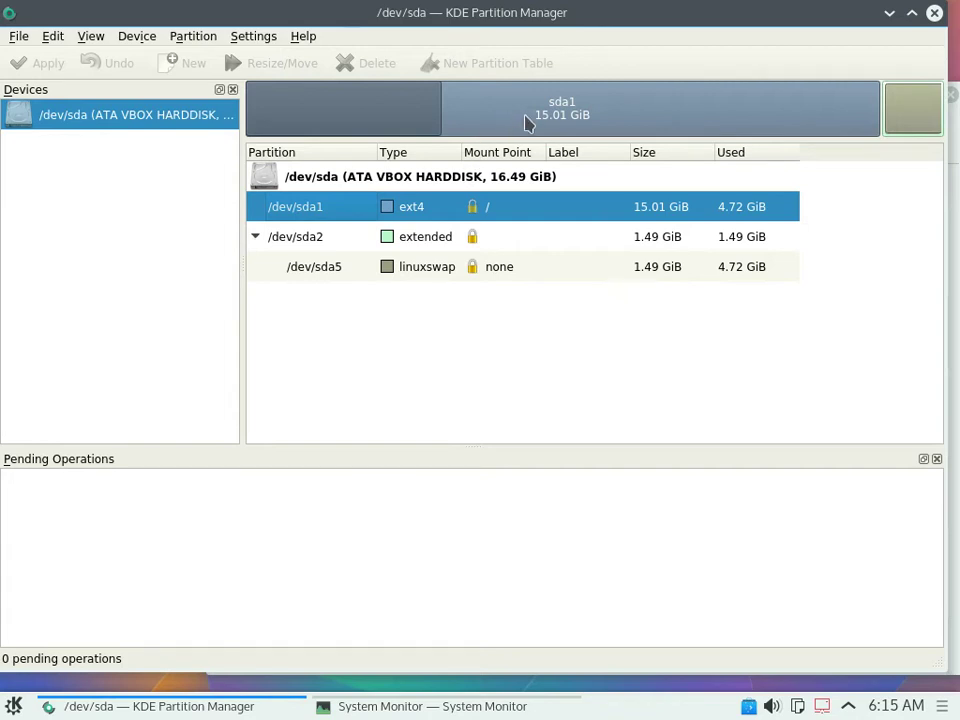
{"action": "left_click", "coordinate": [889, 14]}
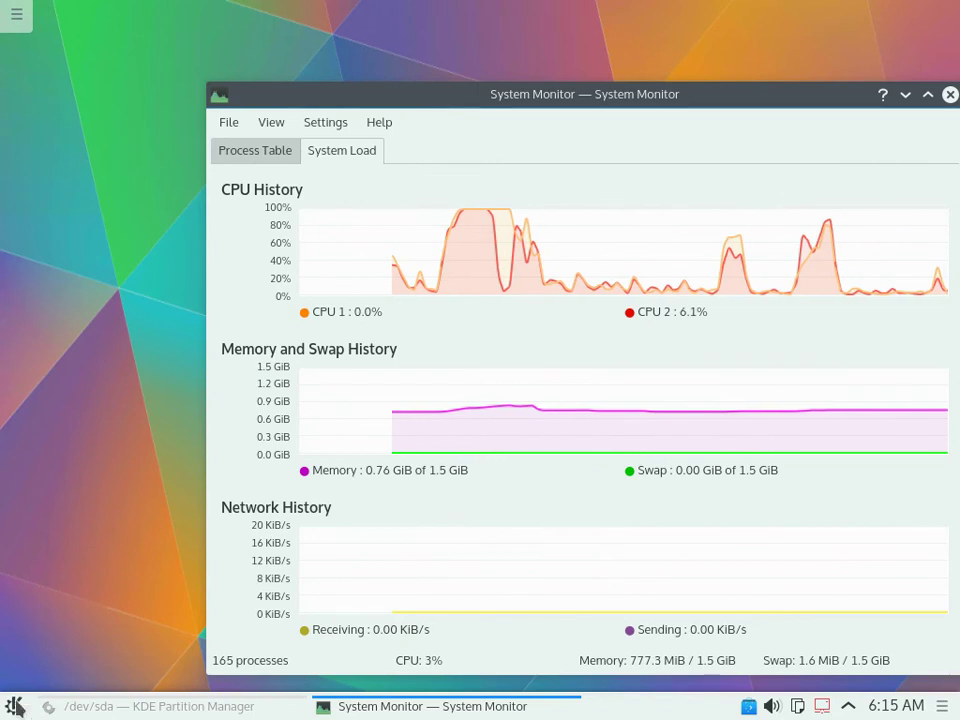
Launch Software Center maximised and scroll through the Installed applications list.
{"action": "left_click", "coordinate": [15, 707]}
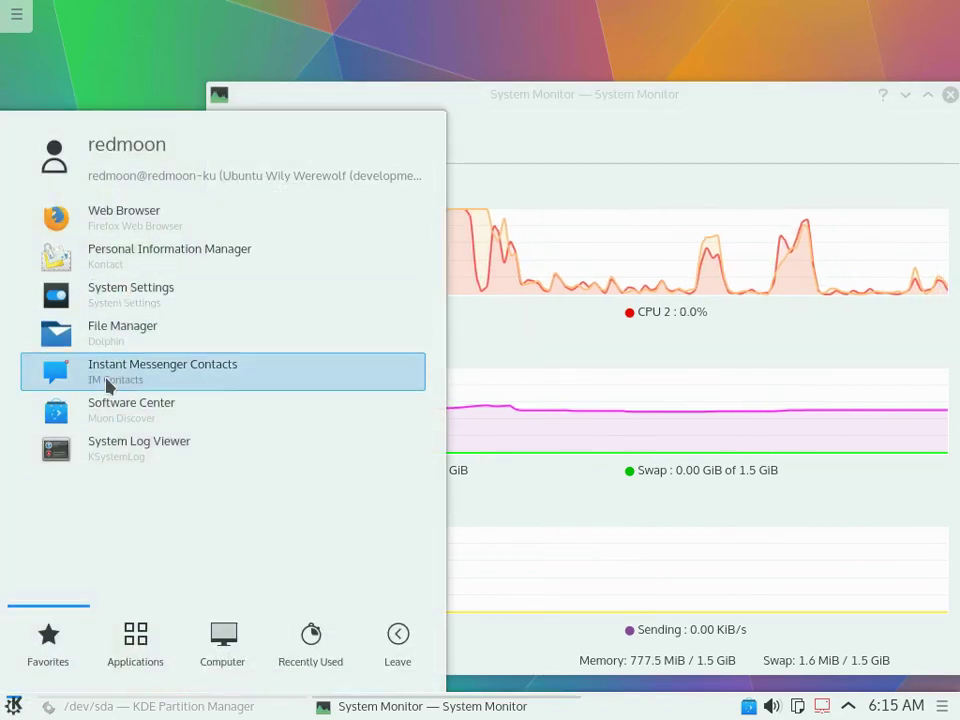
{"action": "left_click", "coordinate": [133, 409]}
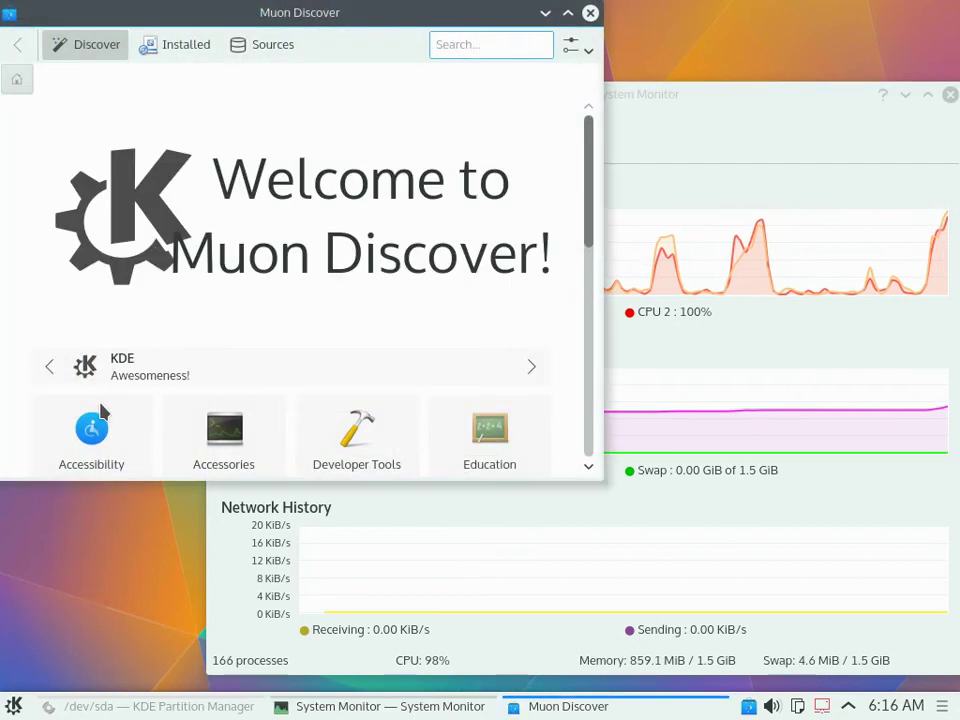
{"action": "left_click", "coordinate": [567, 12]}
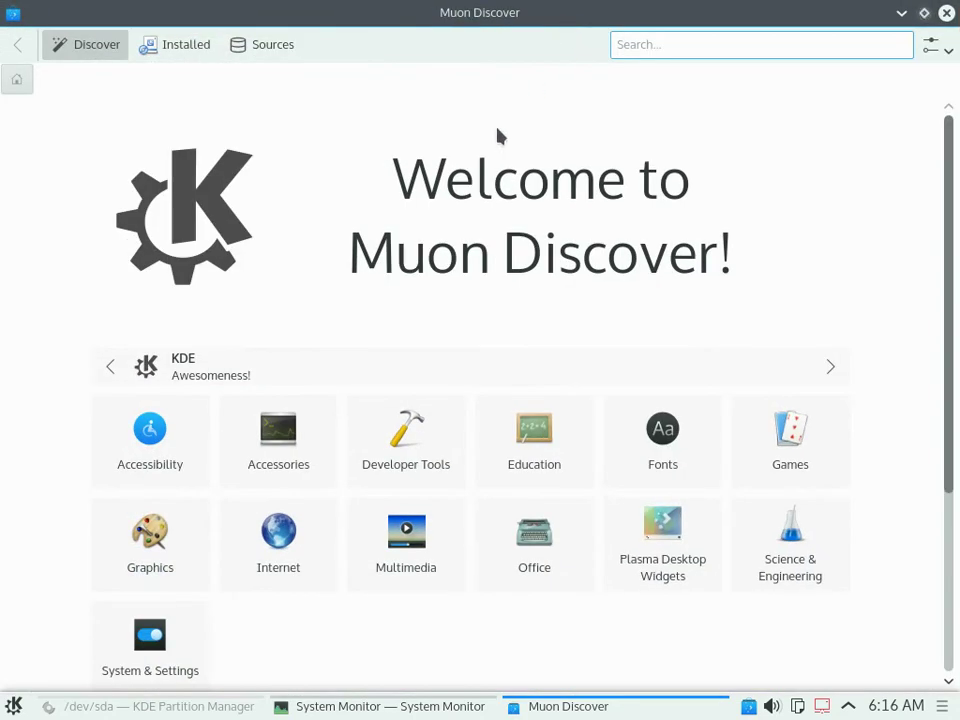
{"action": "left_click", "coordinate": [178, 46]}
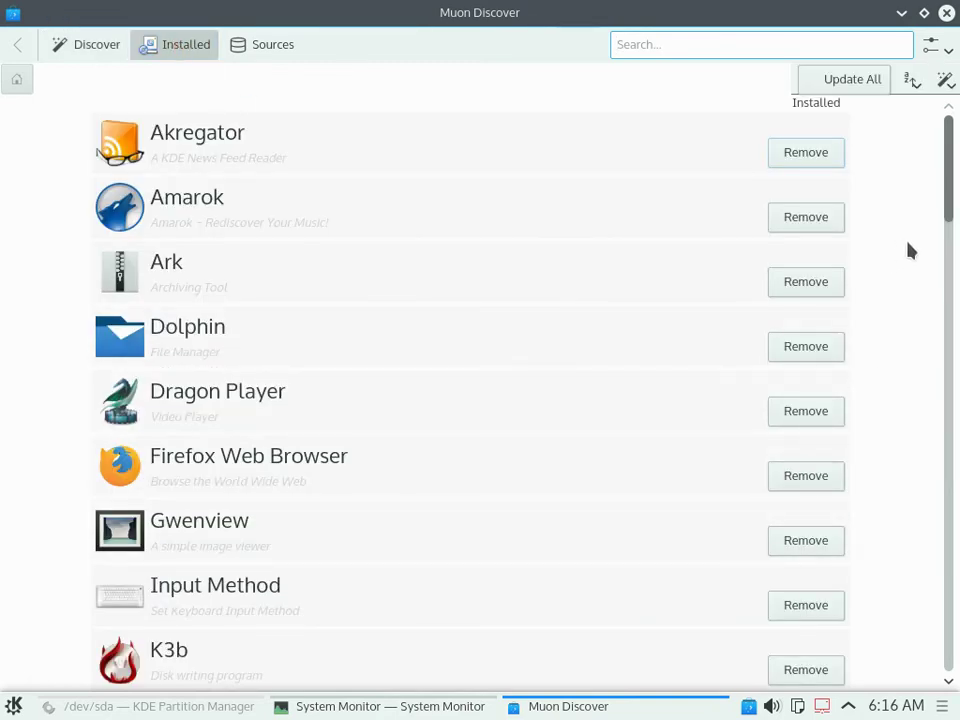
{"action": "left_click_drag", "start_coordinate": [949, 210], "coordinate": [879, 643]}
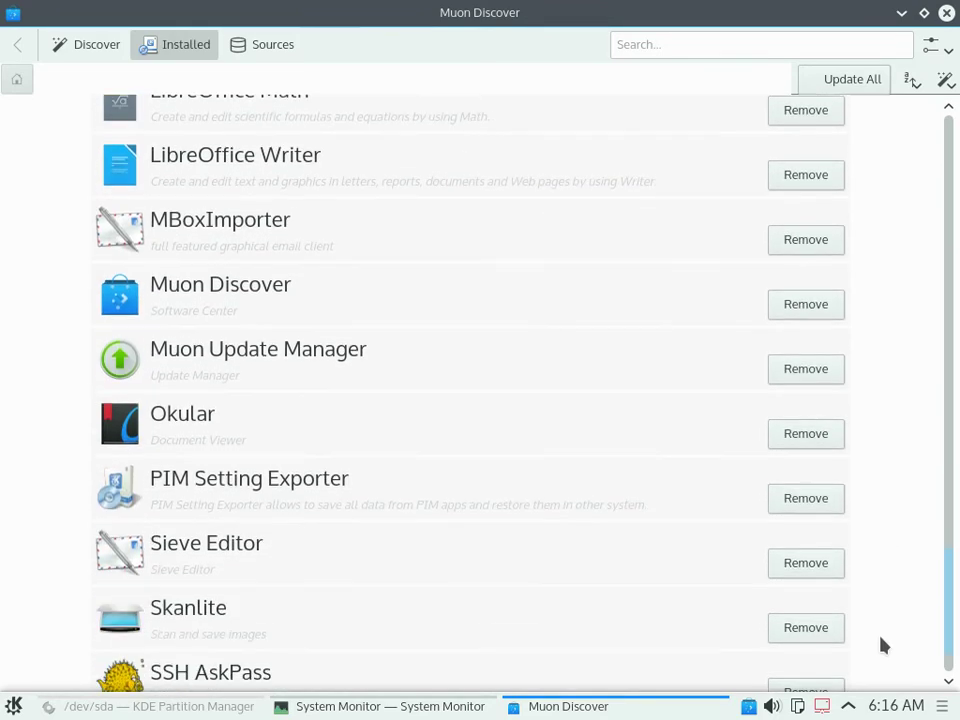
View the software Sources, then the Accessories category, and close Muon Discover.
{"action": "left_click", "coordinate": [254, 45]}
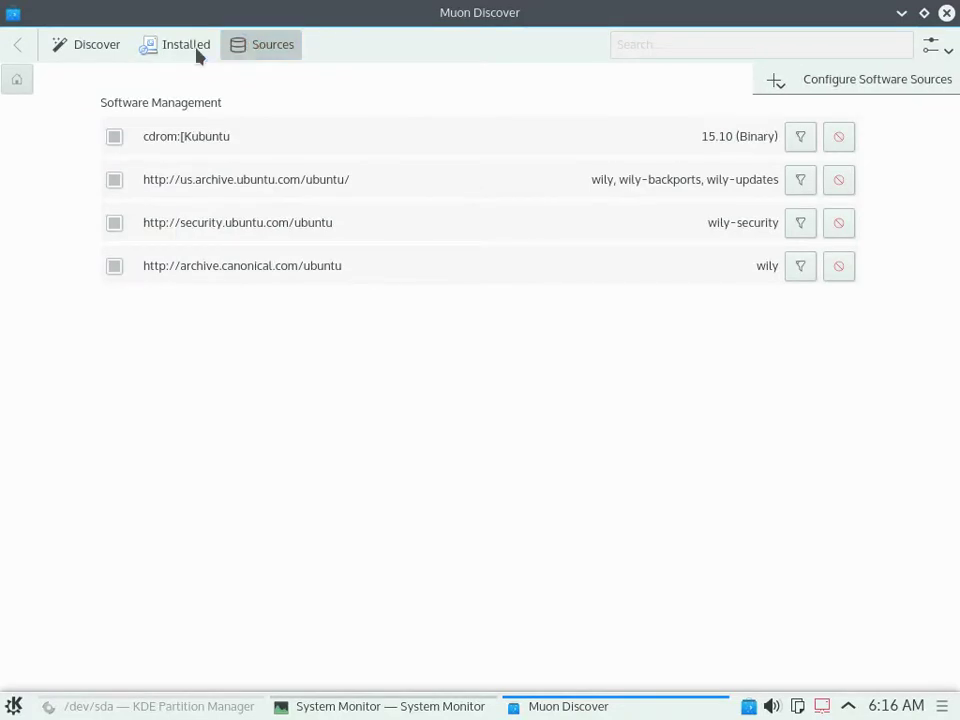
{"action": "left_click", "coordinate": [85, 50]}
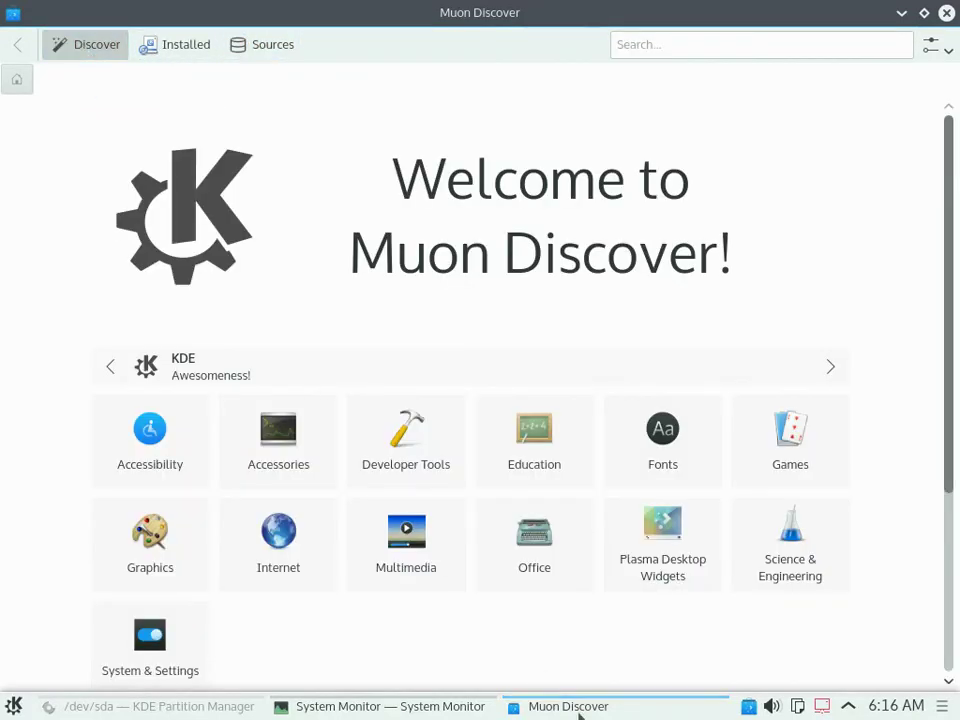
{"action": "left_click", "coordinate": [278, 433]}
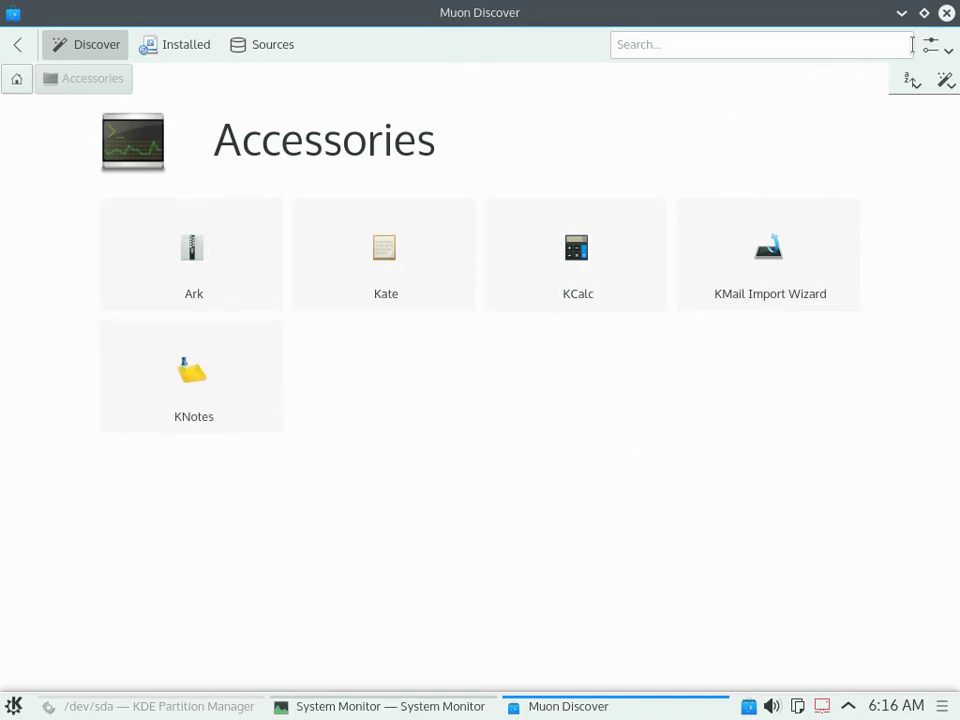
{"action": "left_click", "coordinate": [946, 13]}
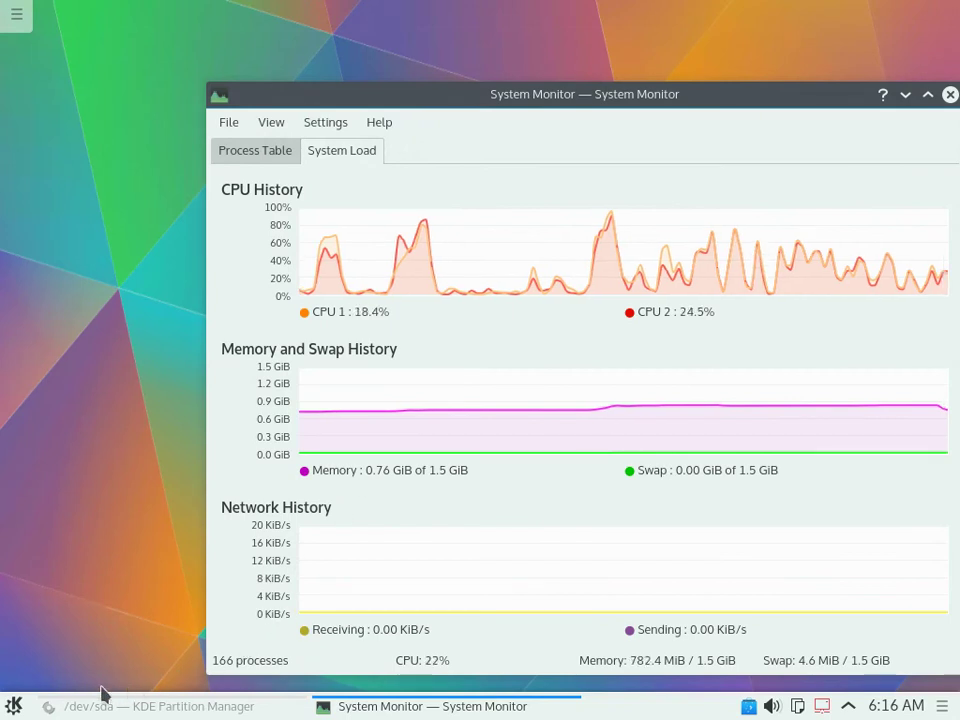
Start System Log Viewer and enter a password in the KDE su root prompt.
{"action": "left_click", "coordinate": [14, 708]}
{"action": "left_click", "coordinate": [112, 453]}
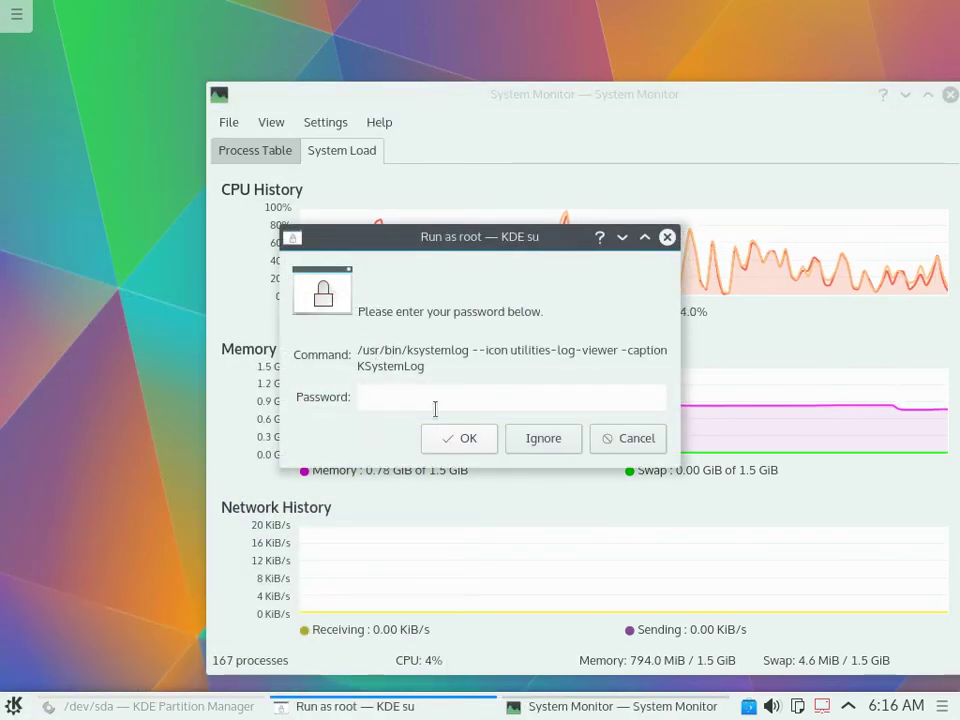
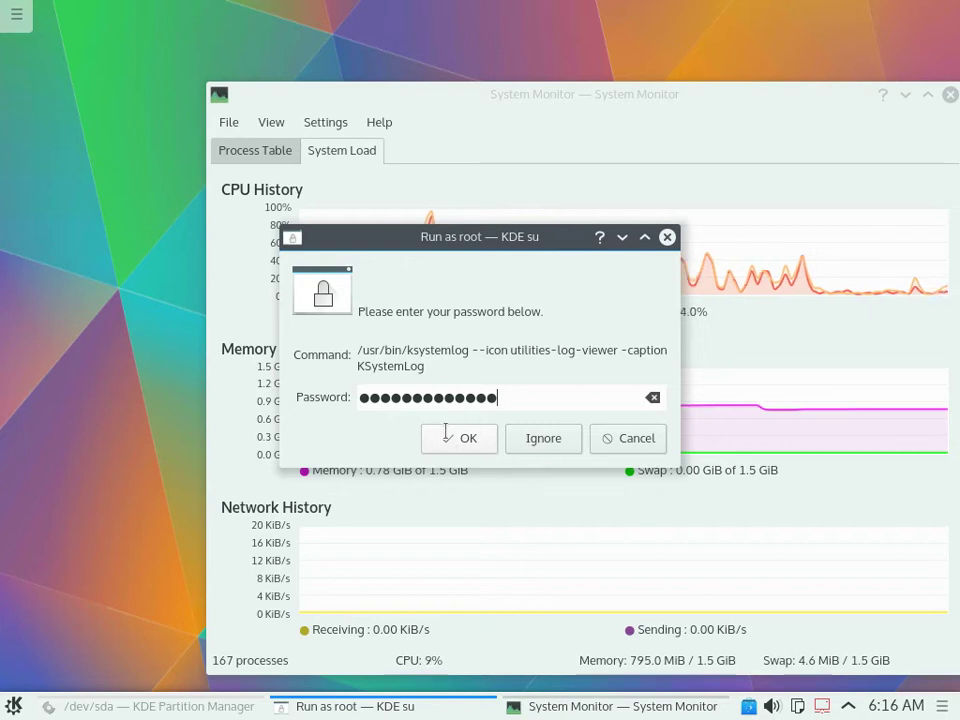
{"action": "left_click_drag", "start_coordinate": [487, 238], "coordinate": [502, 197]}
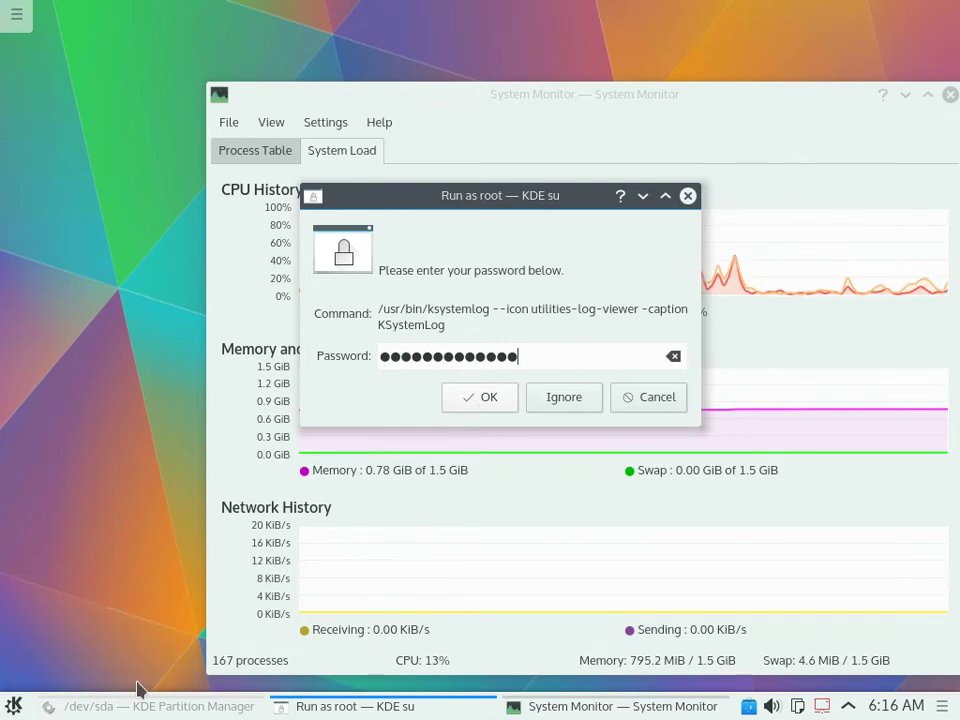
Close the root prompt, terminate the unresponsive kdesu, and minimise then restore System Monitor.
{"action": "left_click", "coordinate": [14, 706]}
{"action": "left_click", "coordinate": [137, 660]}
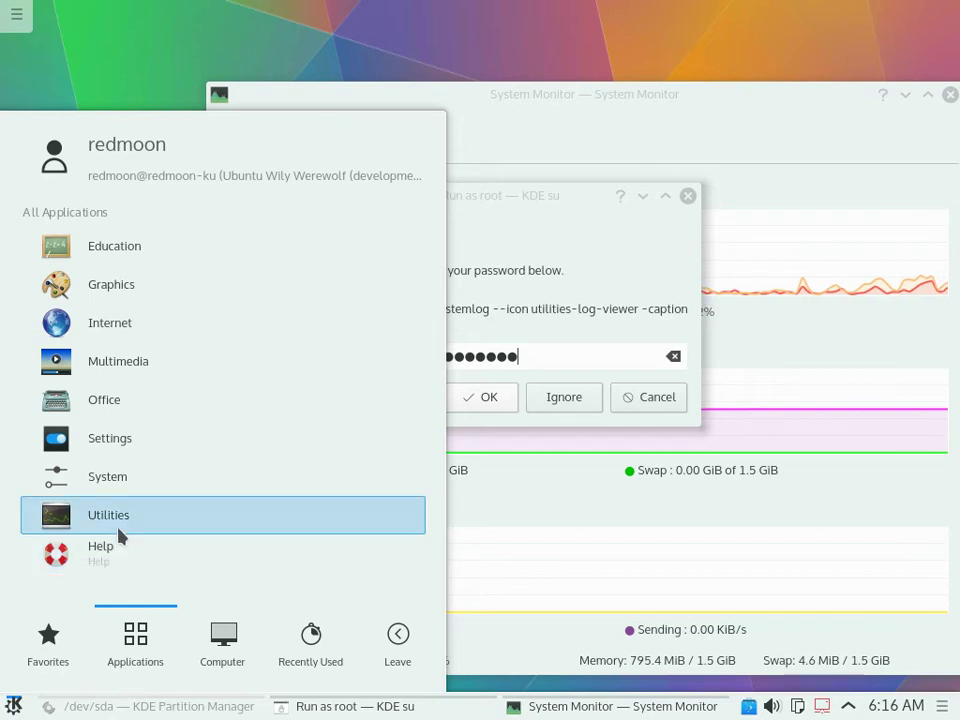
{"action": "left_click", "coordinate": [563, 396]}
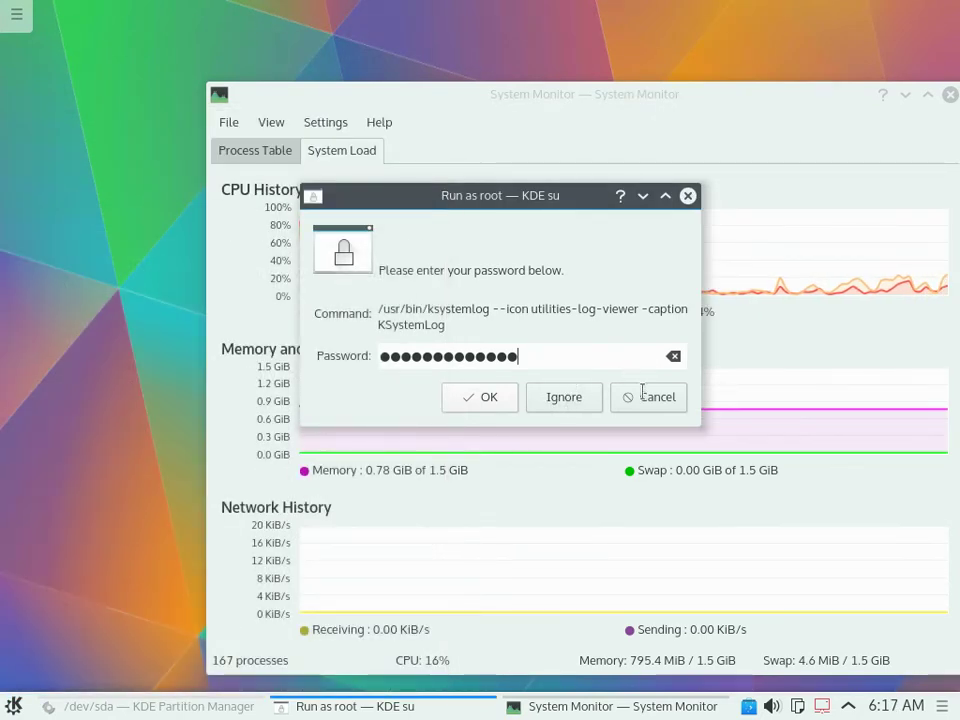
{"action": "left_click", "coordinate": [688, 196]}
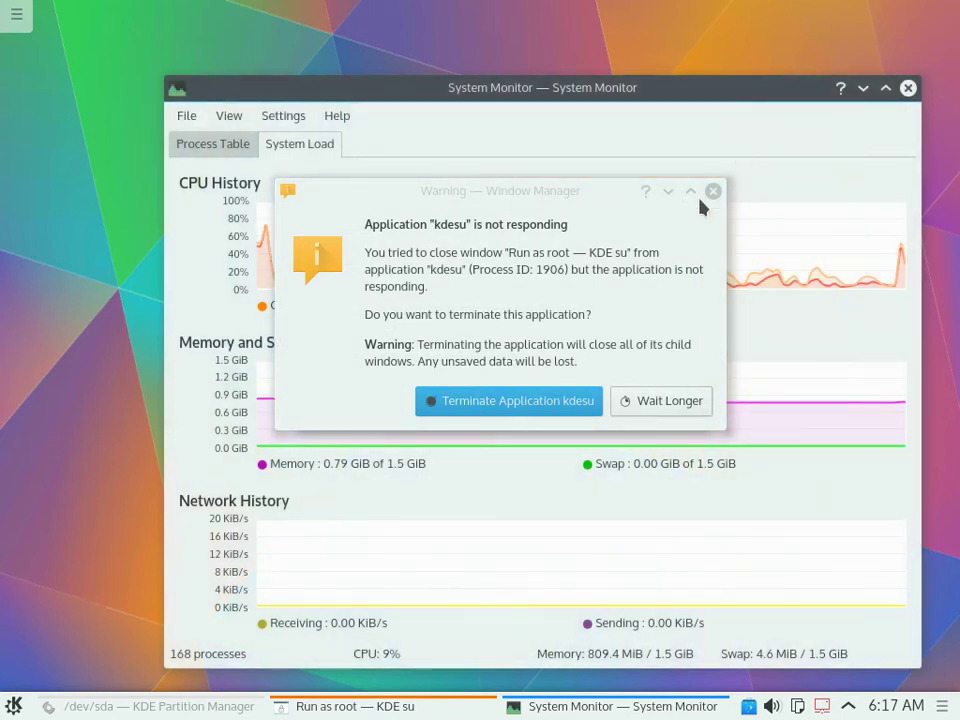
{"action": "left_click", "coordinate": [553, 405]}
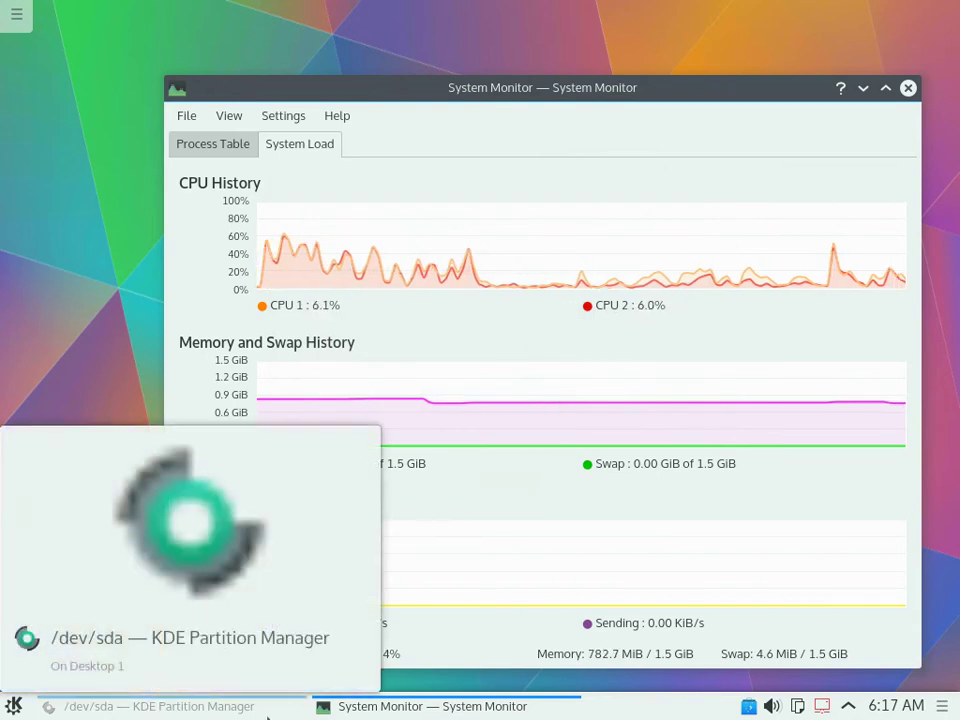
{"action": "left_click", "coordinate": [328, 708]}
{"action": "left_click", "coordinate": [324, 708]}
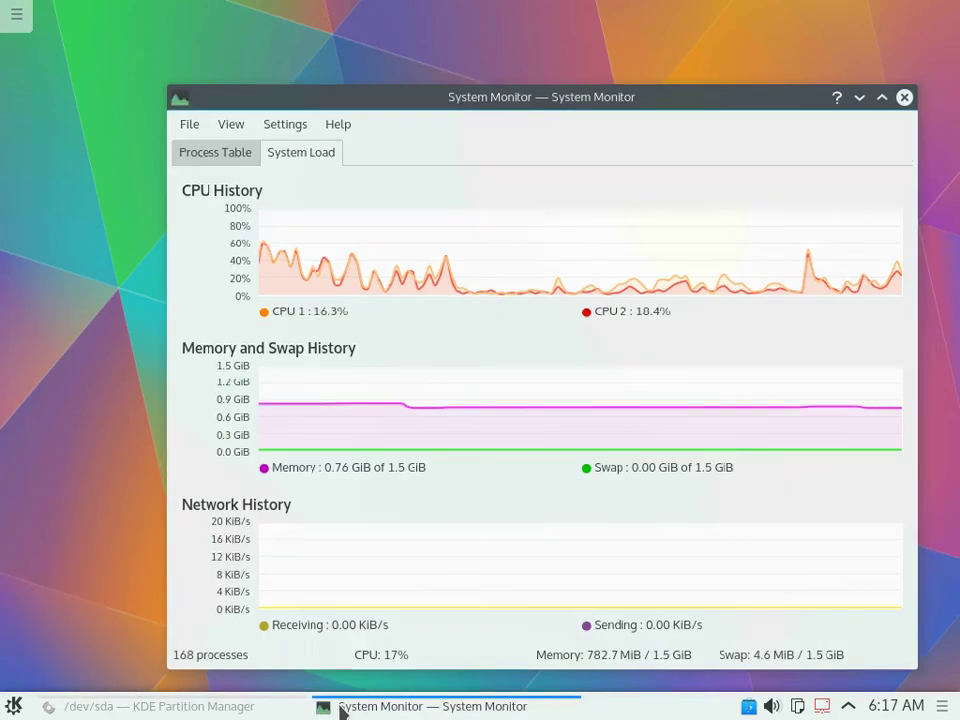
Relaunch System Log Viewer from Kickoff and submit the root password in KDE su.
{"action": "left_click", "coordinate": [14, 705]}
{"action": "left_click", "coordinate": [114, 456]}
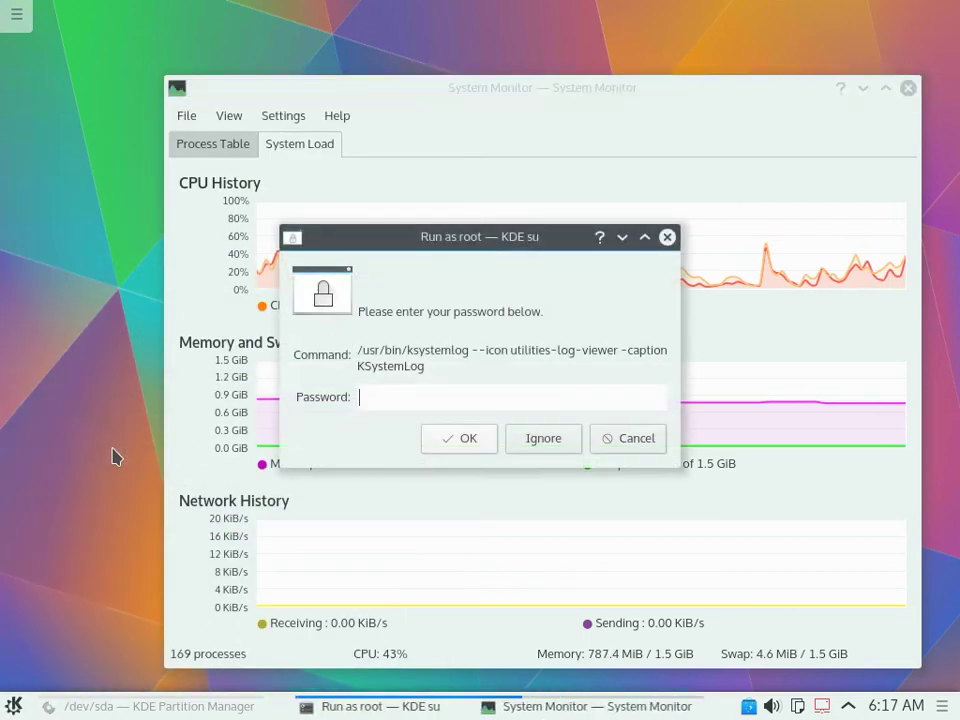
{"action": "type", "text": "•••••••"}
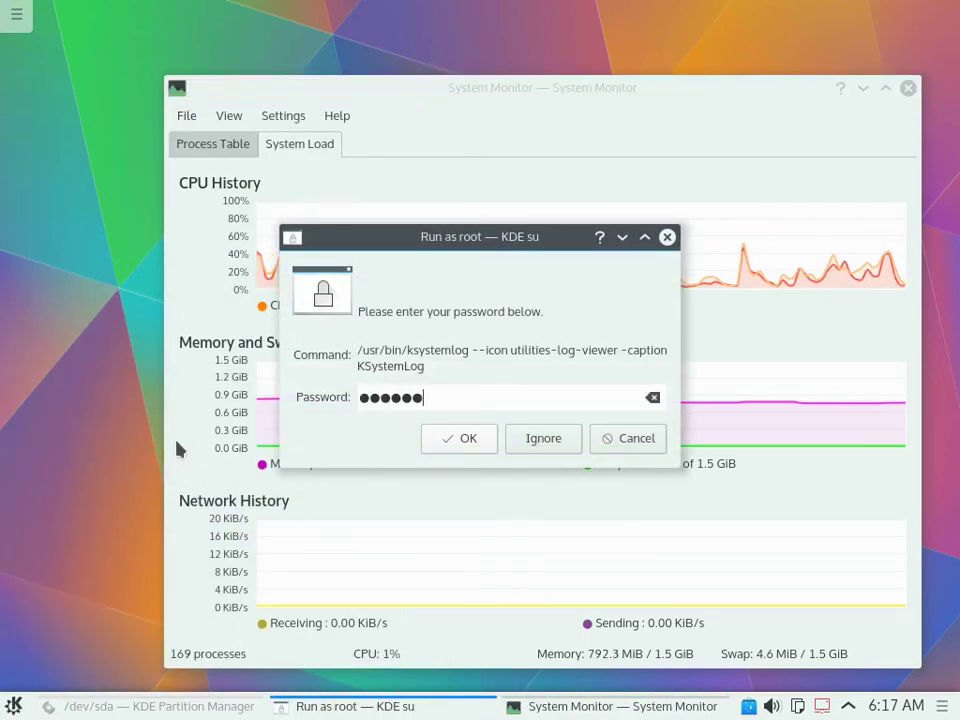
{"action": "type", "text": "•••••••••"}
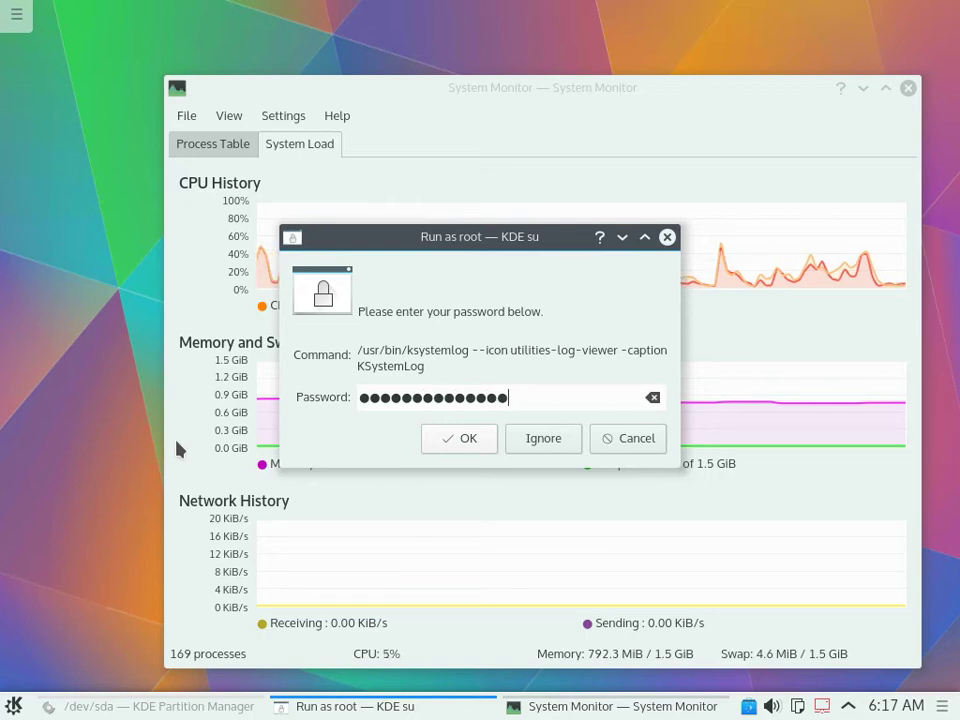
{"action": "key", "text": "Return"}
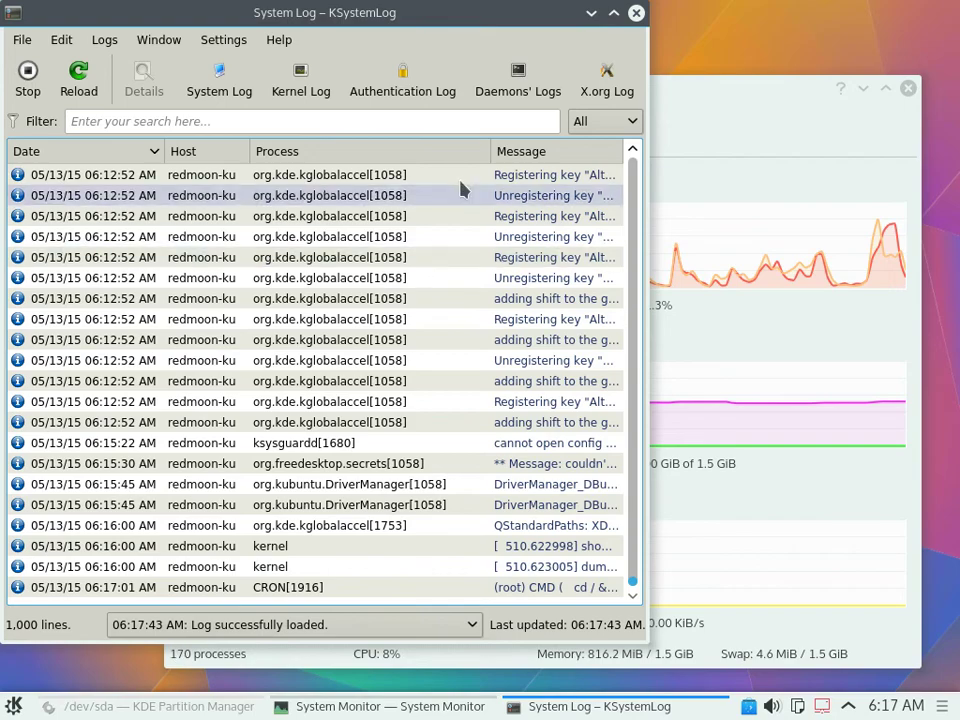
Maximise KSystemLog and view the Kernel Log and System Log.
{"action": "left_click", "coordinate": [614, 13]}
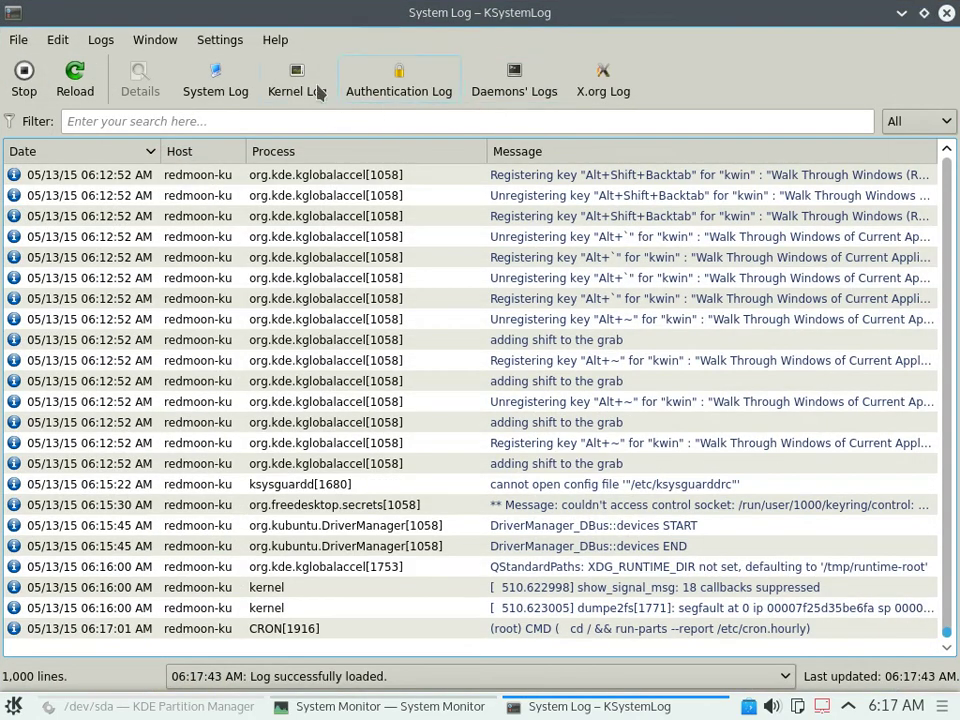
{"action": "left_click", "coordinate": [304, 87]}
{"action": "left_click", "coordinate": [213, 86]}
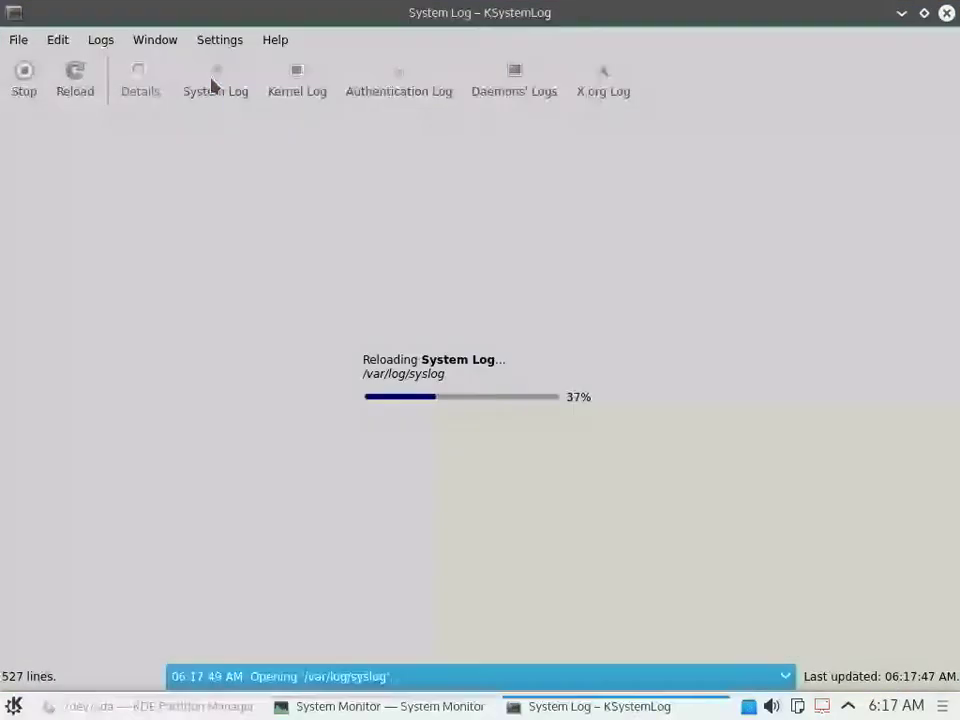
Open Daemons' Logs, dismiss the missing daemon.log error, and close KSystemLog.
{"action": "left_click", "coordinate": [515, 86]}
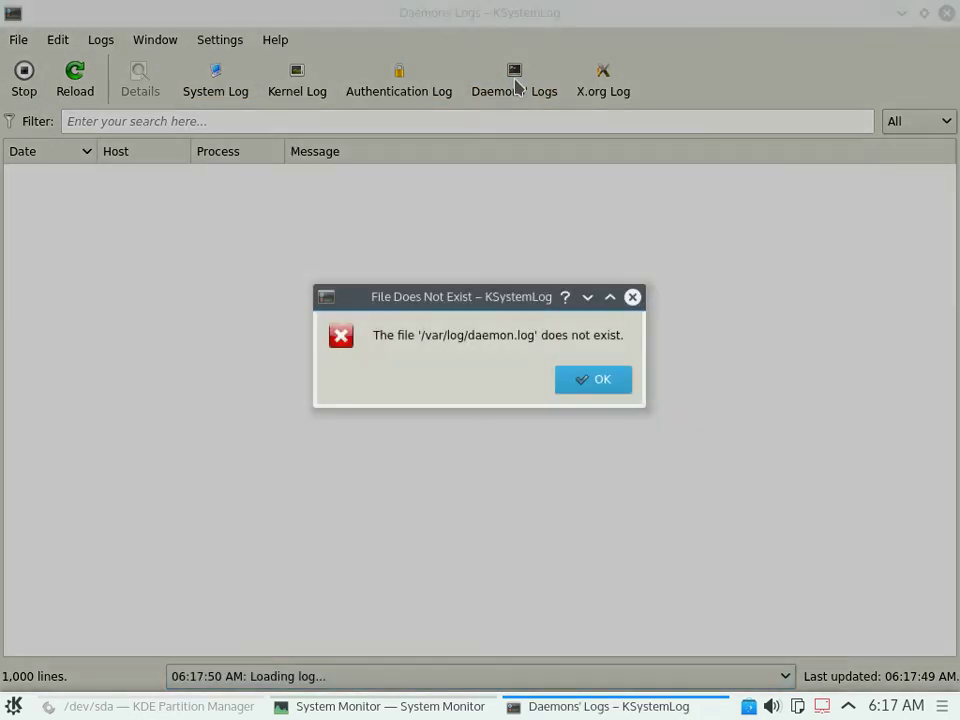
{"action": "left_click", "coordinate": [598, 385]}
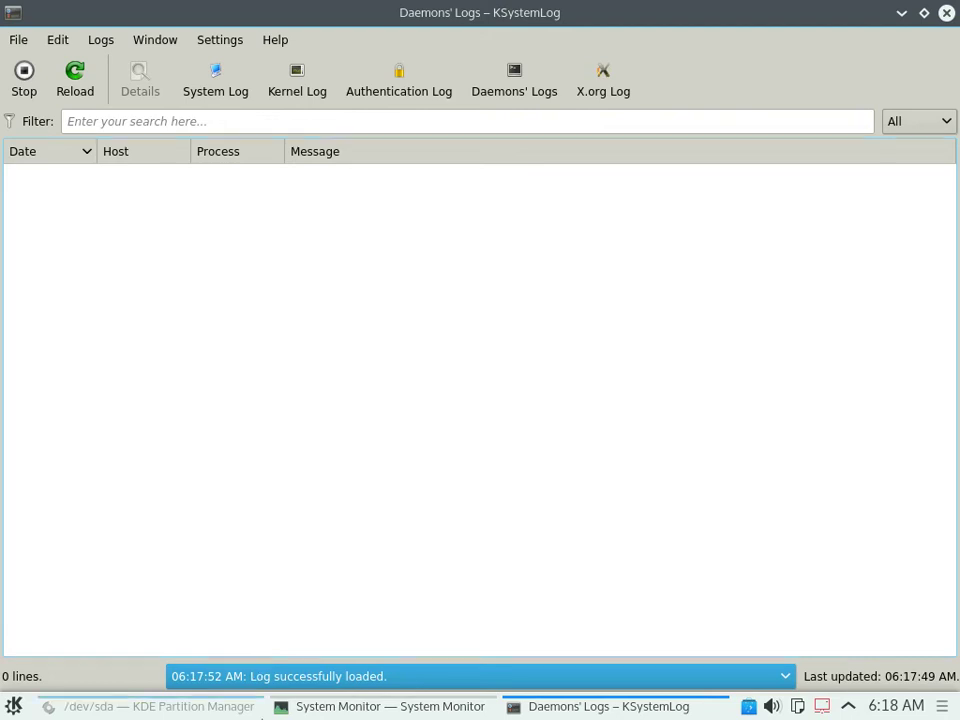
{"action": "mouse_move", "coordinate": [261, 712]}
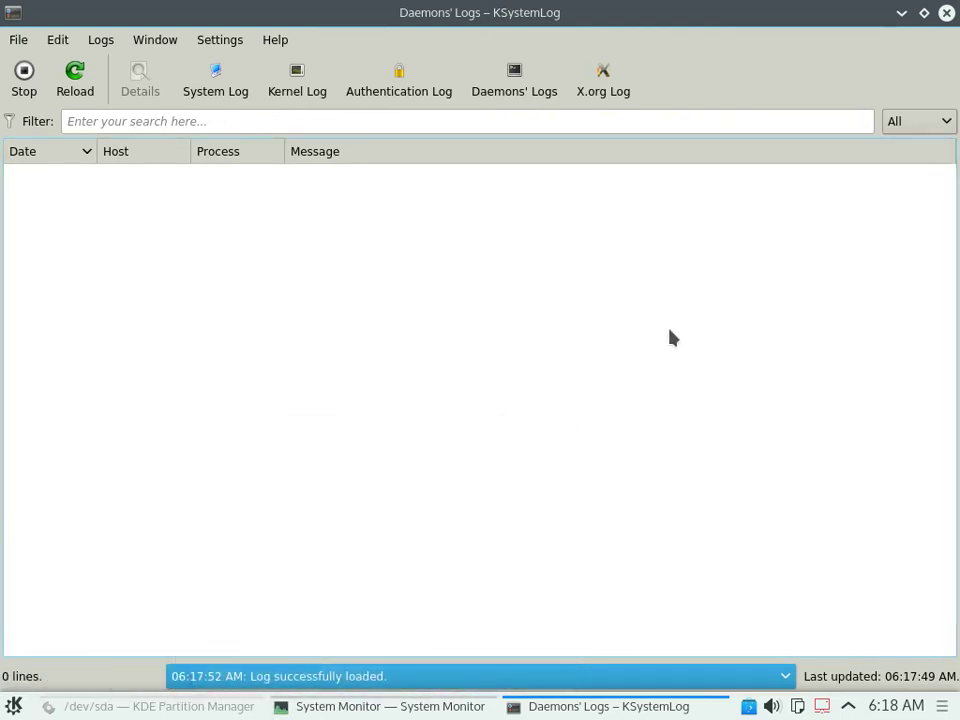
{"action": "left_click", "coordinate": [946, 13]}
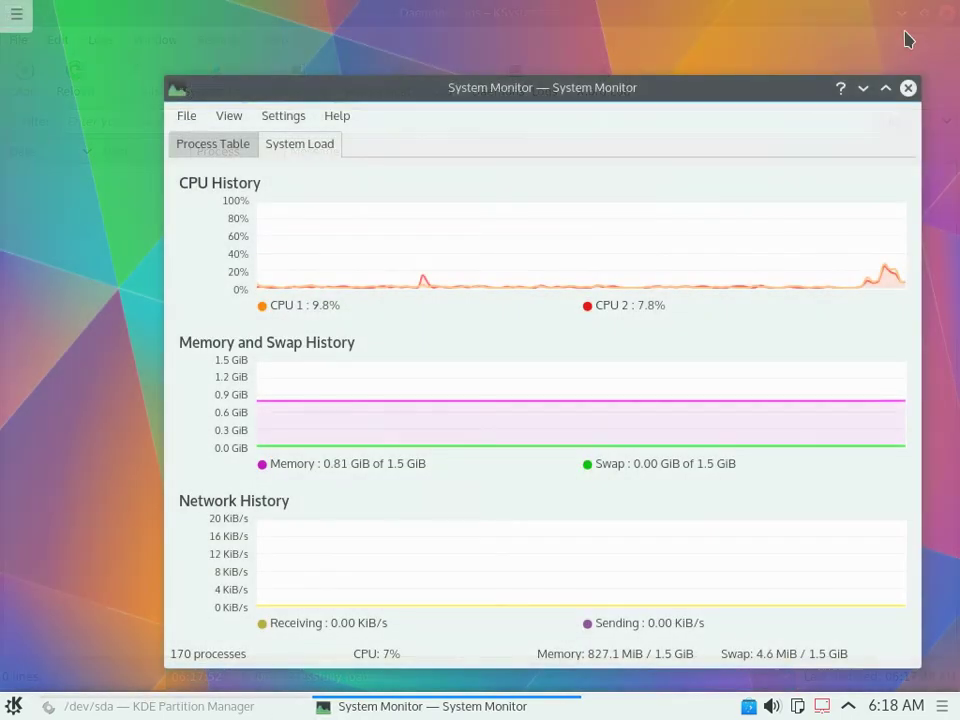
Close System Monitor, review the Wallpaper page in Desktop Settings, and cancel unchanged.
{"action": "left_click", "coordinate": [908, 90]}
{"action": "right_click", "coordinate": [351, 405]}
{"action": "mouse_move", "coordinate": [398, 471]}
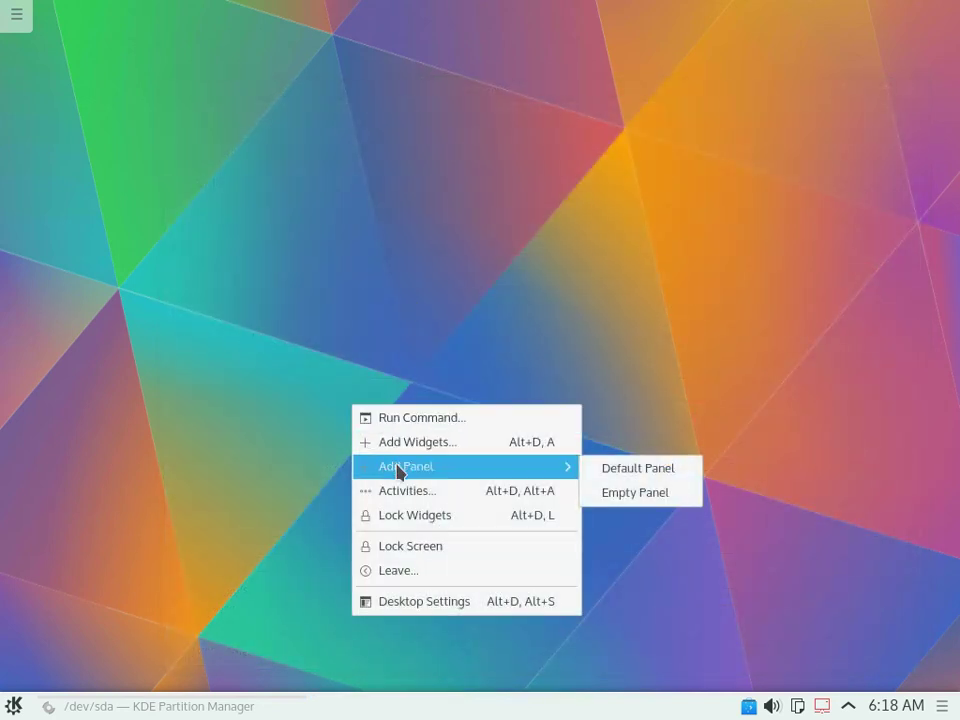
{"action": "left_click", "coordinate": [424, 602]}
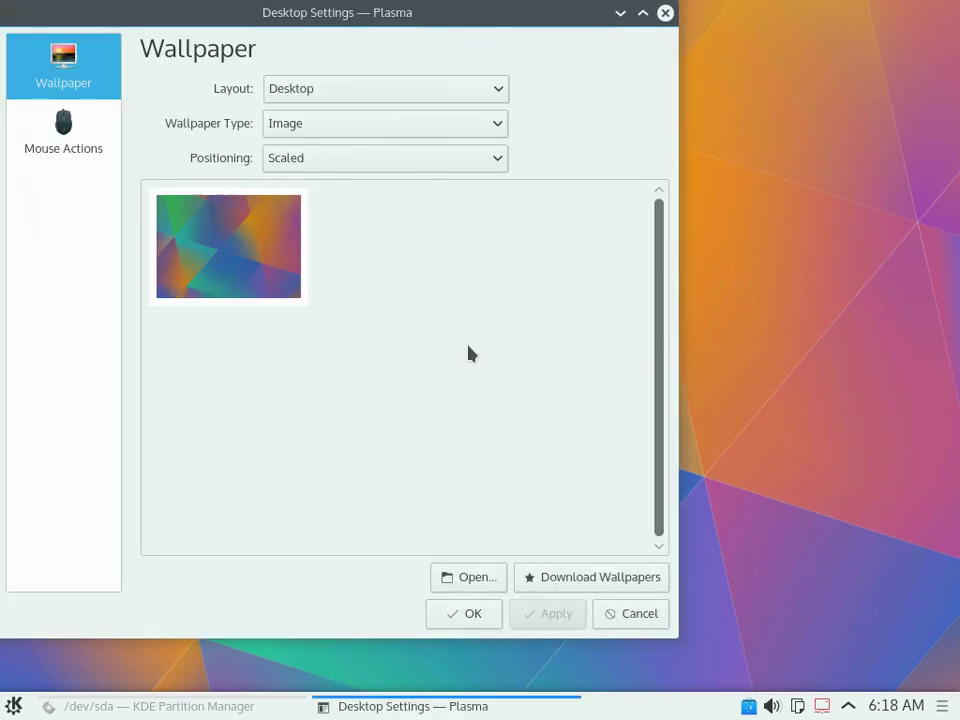
{"action": "mouse_move", "coordinate": [242, 700]}
{"action": "left_click", "coordinate": [622, 617]}
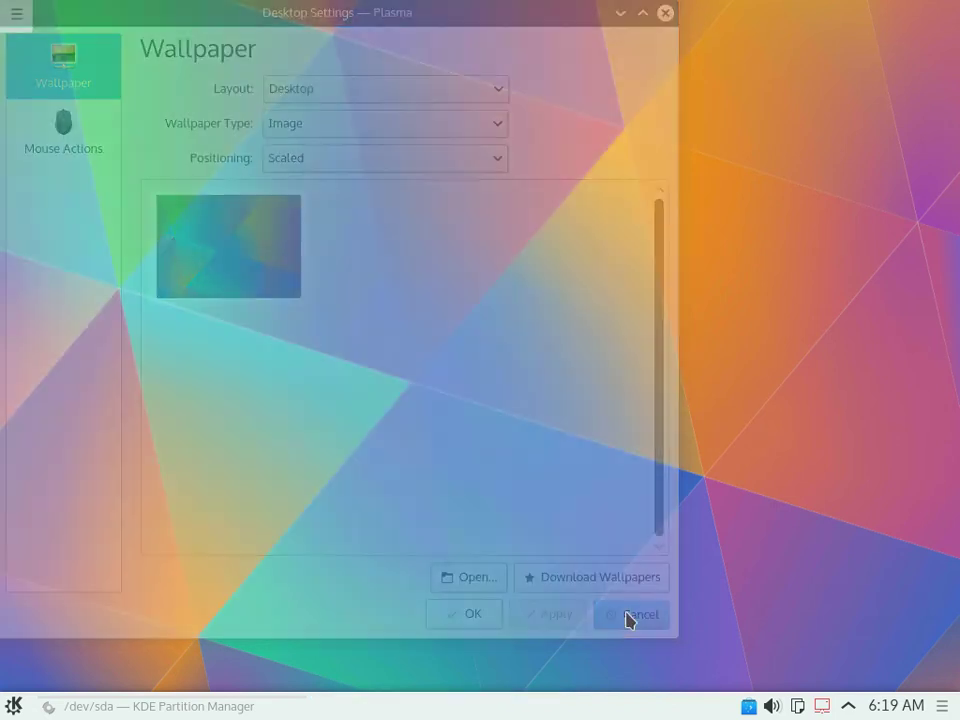
{"action": "right_click", "coordinate": [338, 319]}
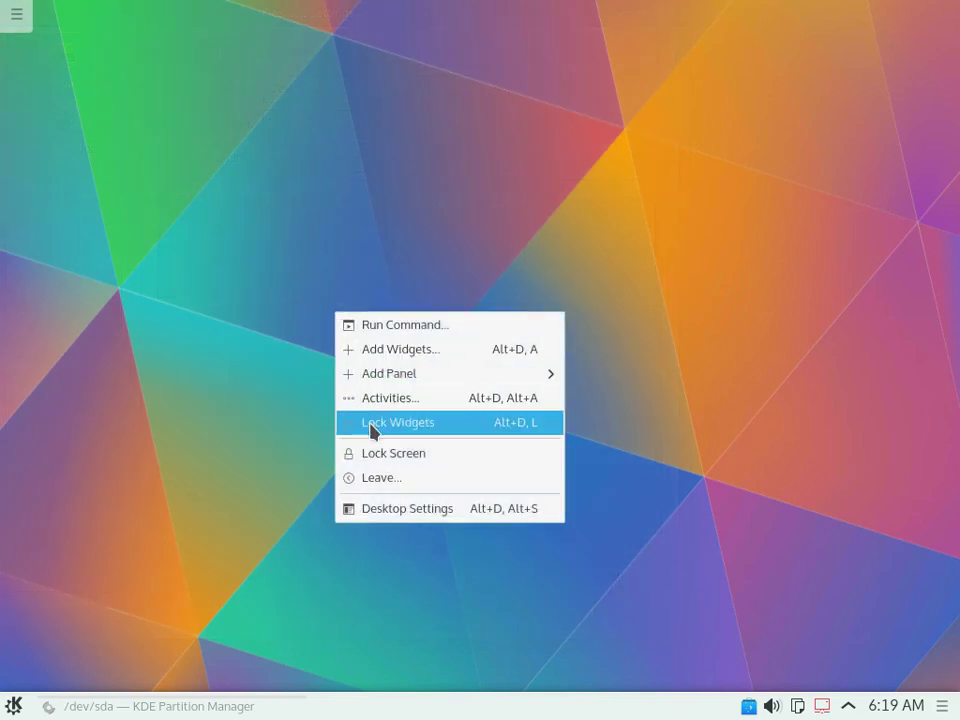
{"action": "left_click", "coordinate": [533, 632]}
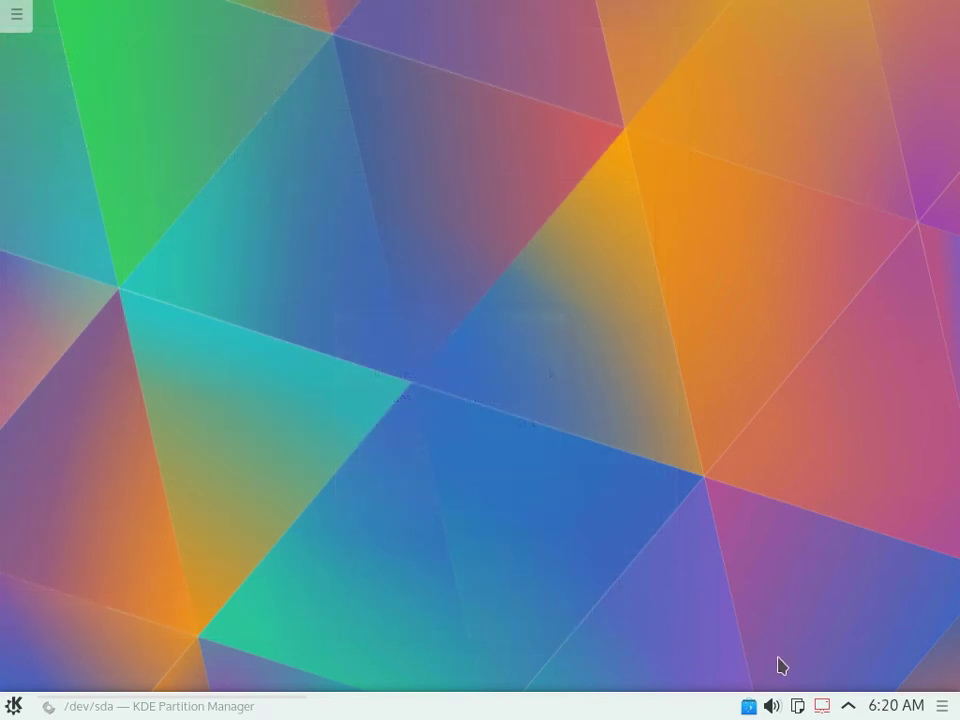
{"action": "left_click", "coordinate": [798, 708]}
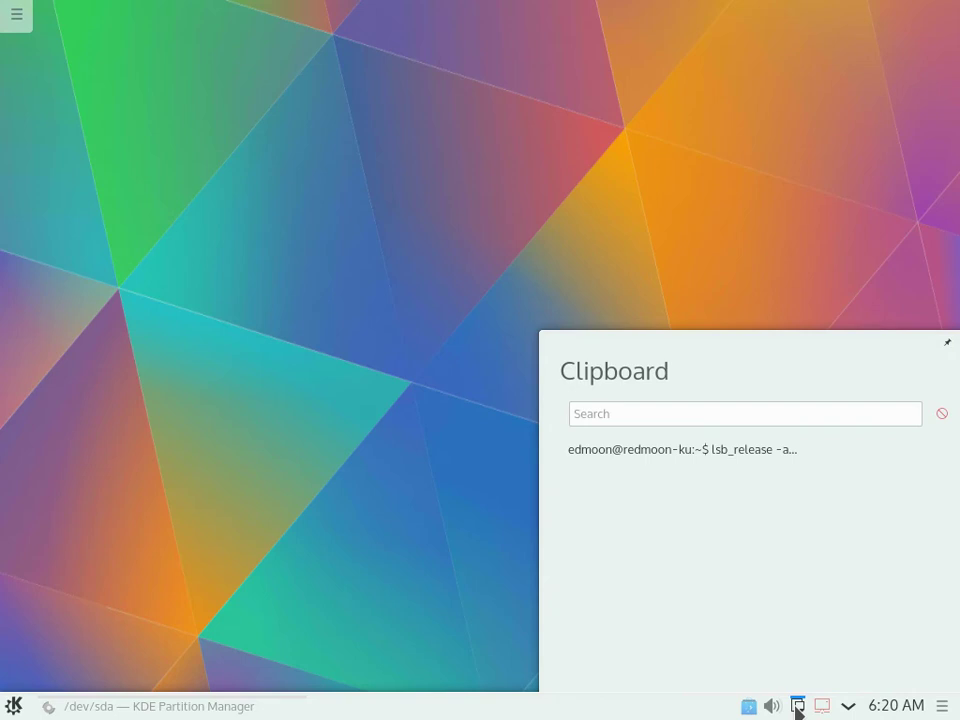
{"action": "left_click", "coordinate": [396, 461]}
{"action": "scroll", "coordinate": [772, 709], "scroll_direction": "down", "scroll_amount": 2}
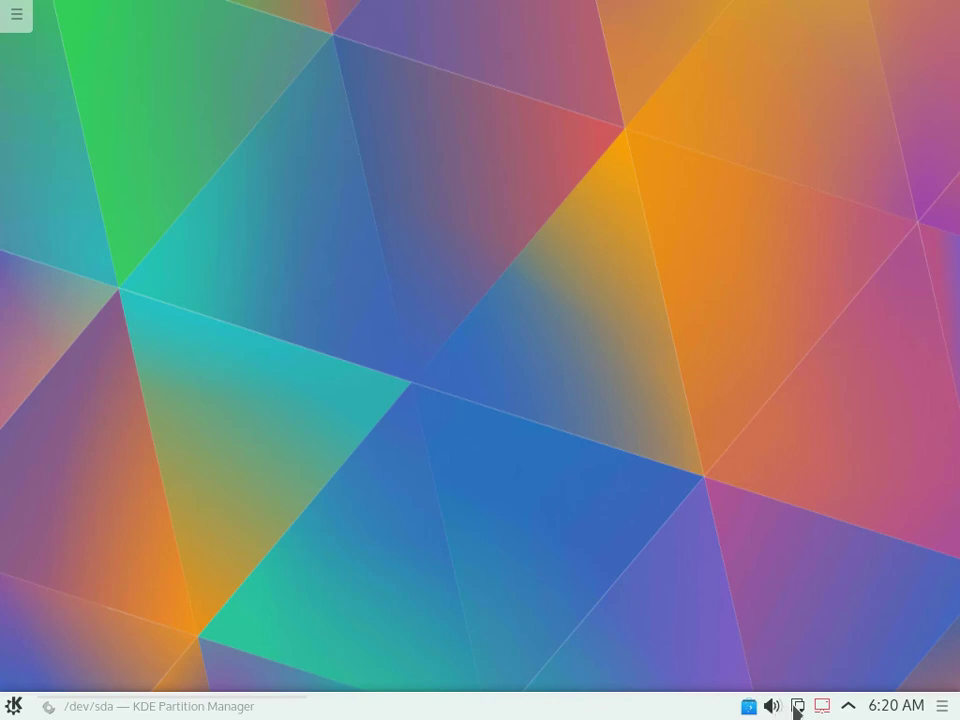
{"action": "left_click", "coordinate": [849, 706]}
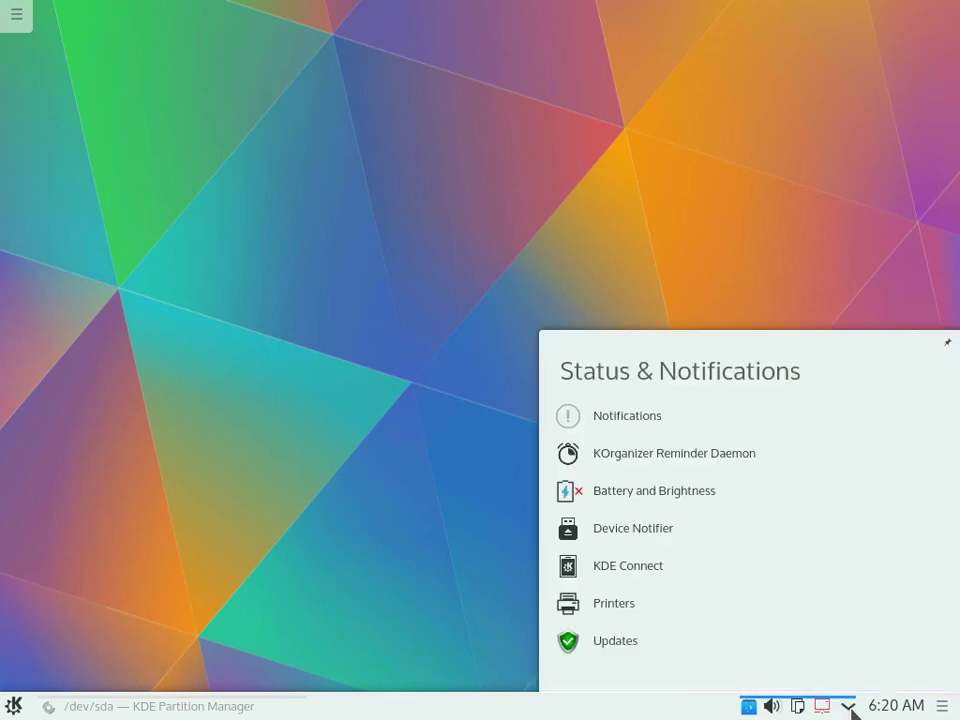
{"action": "left_click", "coordinate": [851, 708]}
{"action": "left_click", "coordinate": [891, 708]}
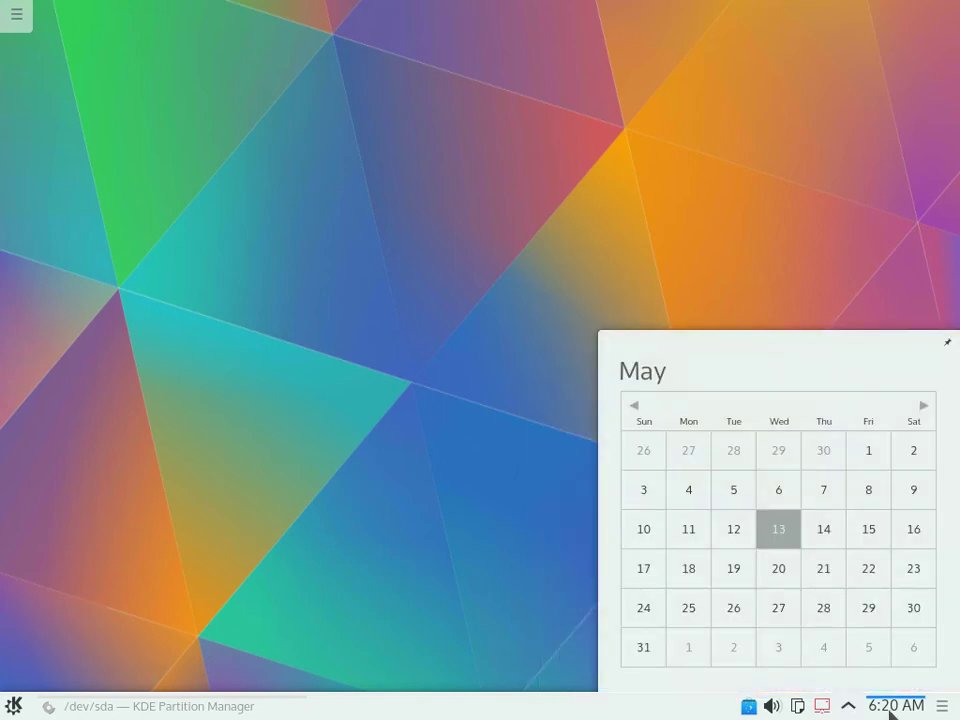
{"action": "left_click", "coordinate": [890, 710]}
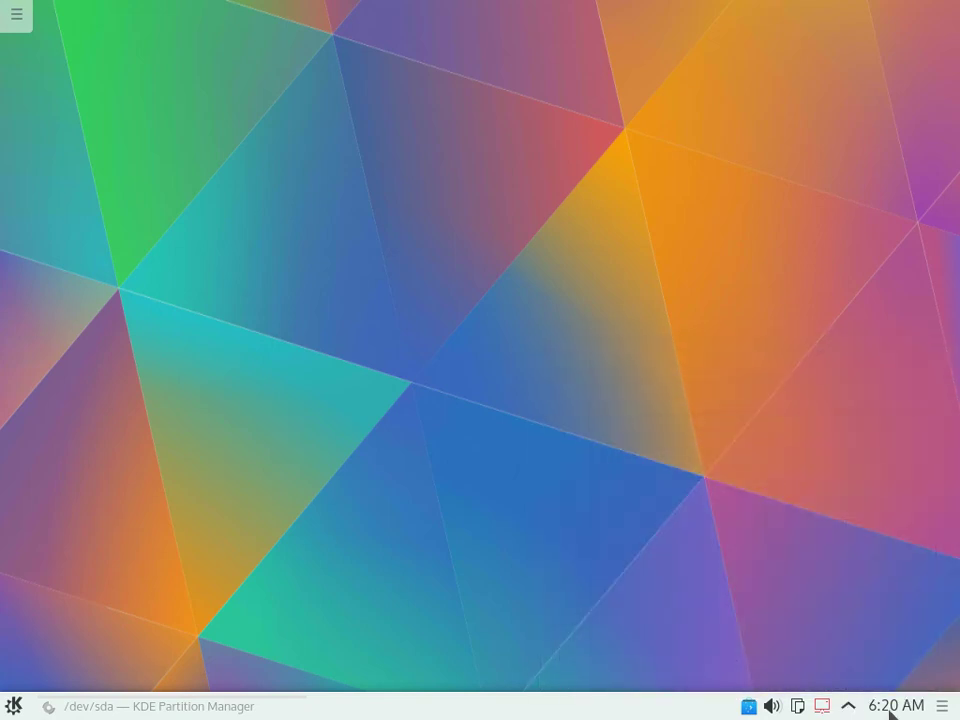
{"action": "left_click", "coordinate": [943, 706]}
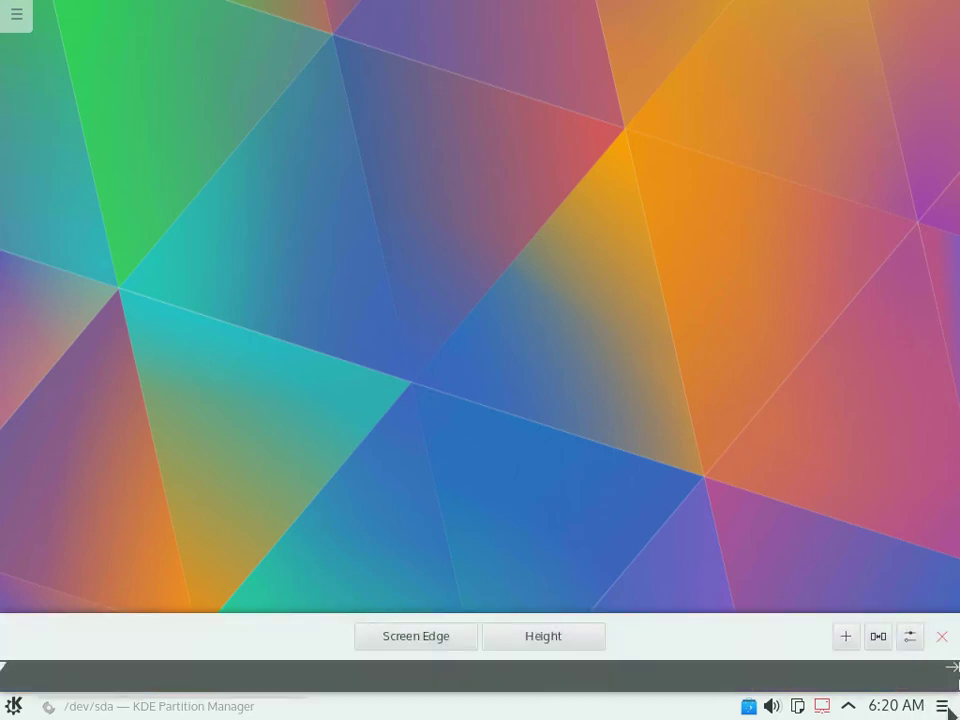
{"action": "left_click", "coordinate": [943, 706]}
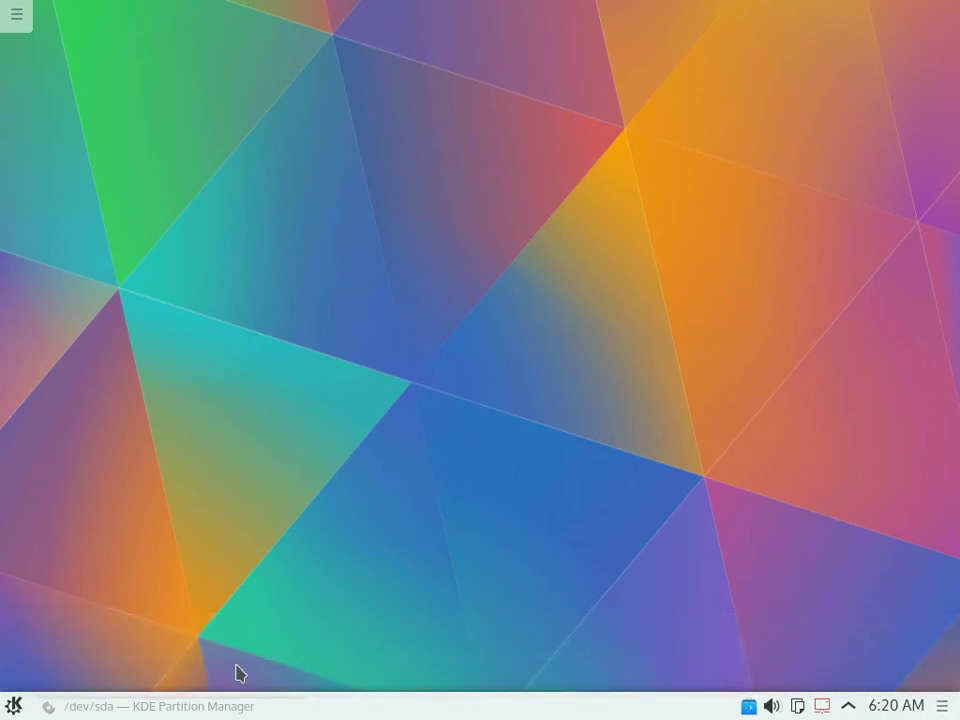
Log out via Kickoff's Leave tab and confirm the immediate logout.
{"action": "left_click", "coordinate": [20, 707]}
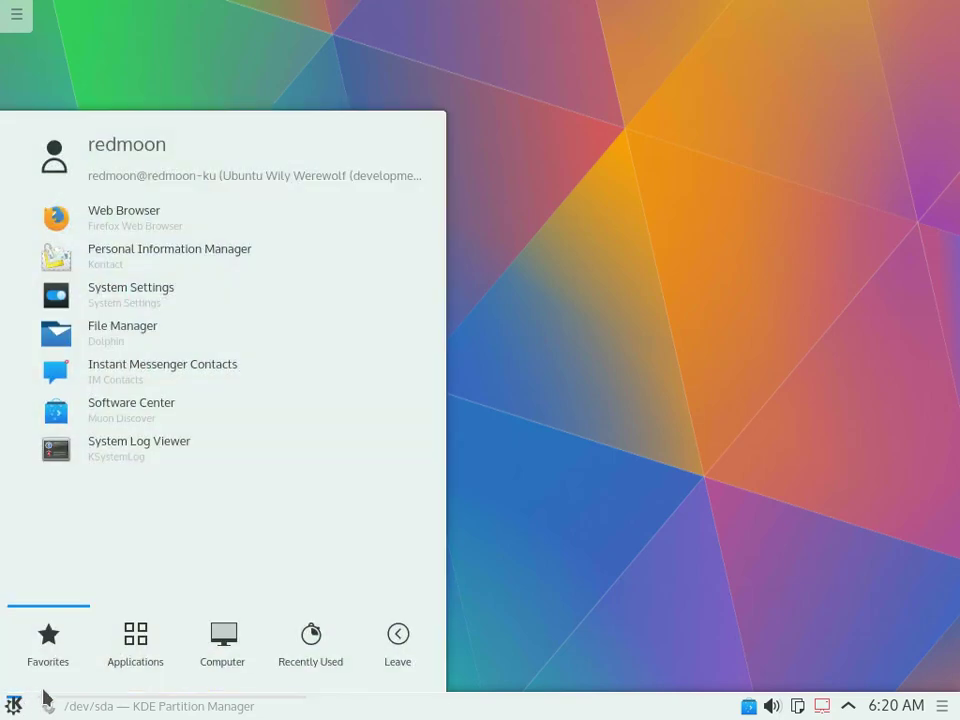
{"action": "left_click", "coordinate": [398, 648]}
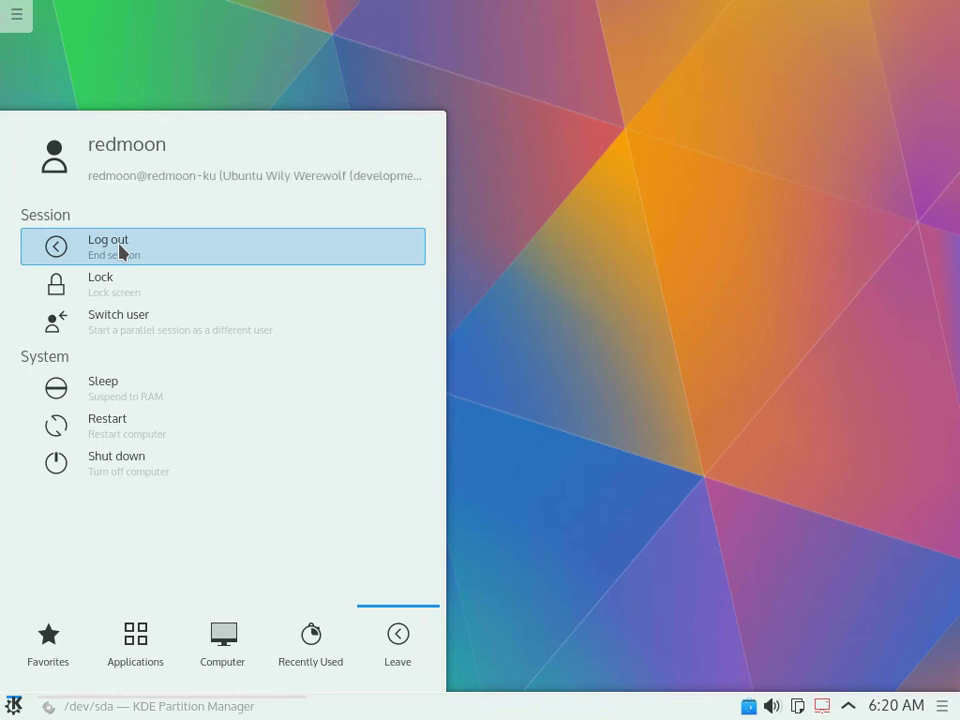
{"action": "left_click", "coordinate": [120, 250]}
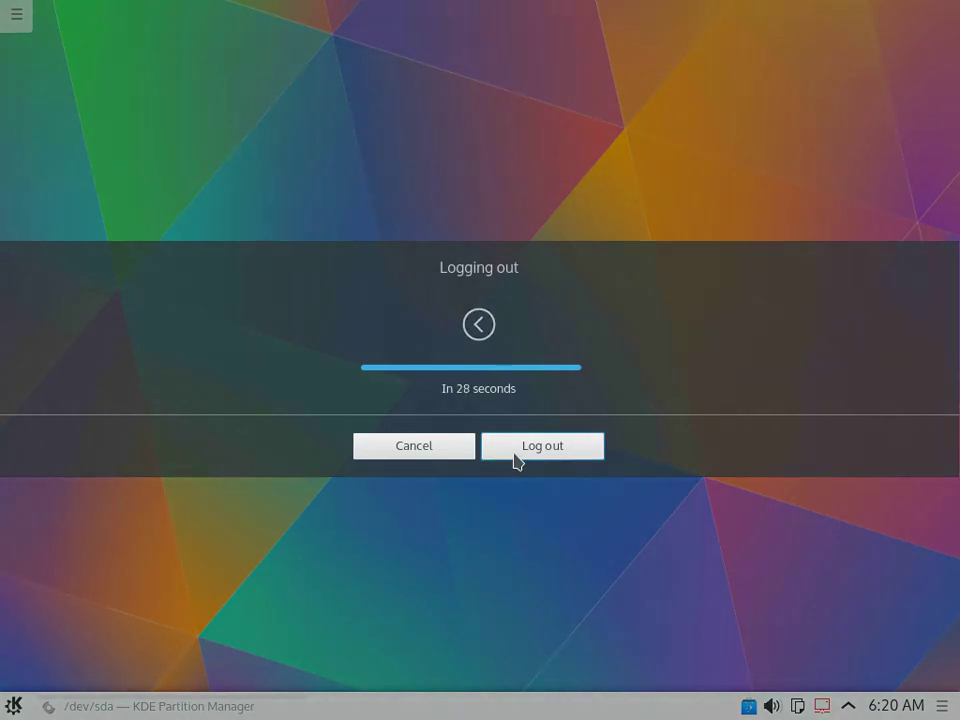
{"action": "left_click", "coordinate": [518, 448]}
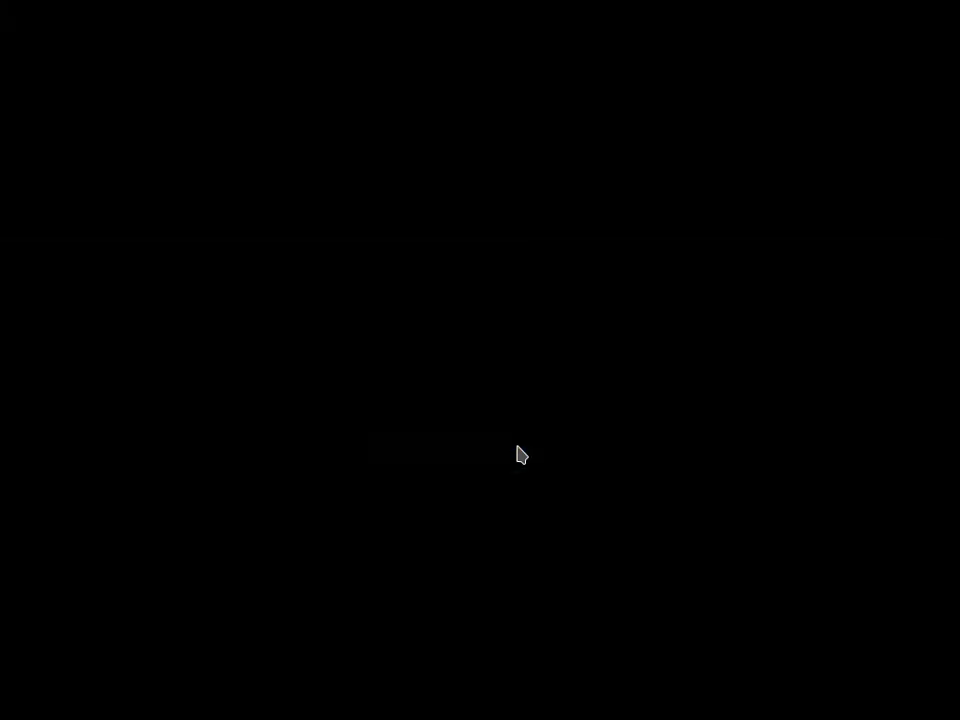